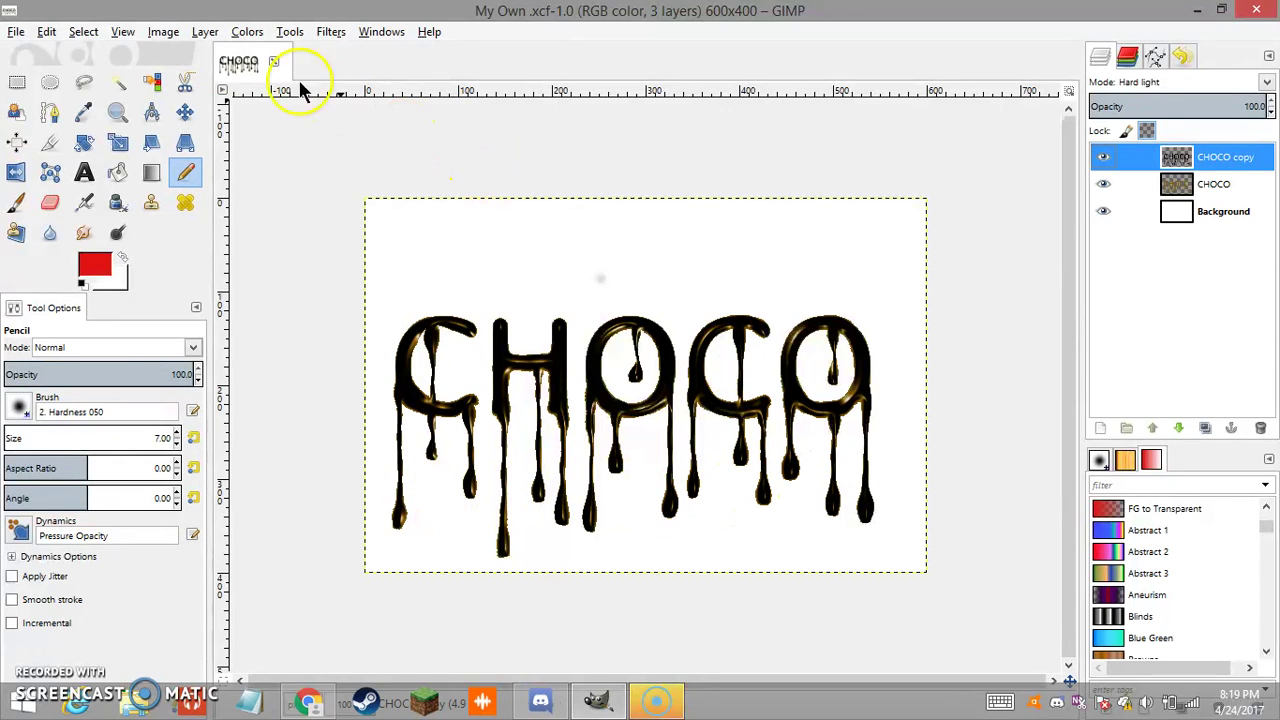
# Create a new blank image 600 pixels wide and 400 pixels high.
pyautogui.click(16, 31)
pyautogui.click(22, 55)
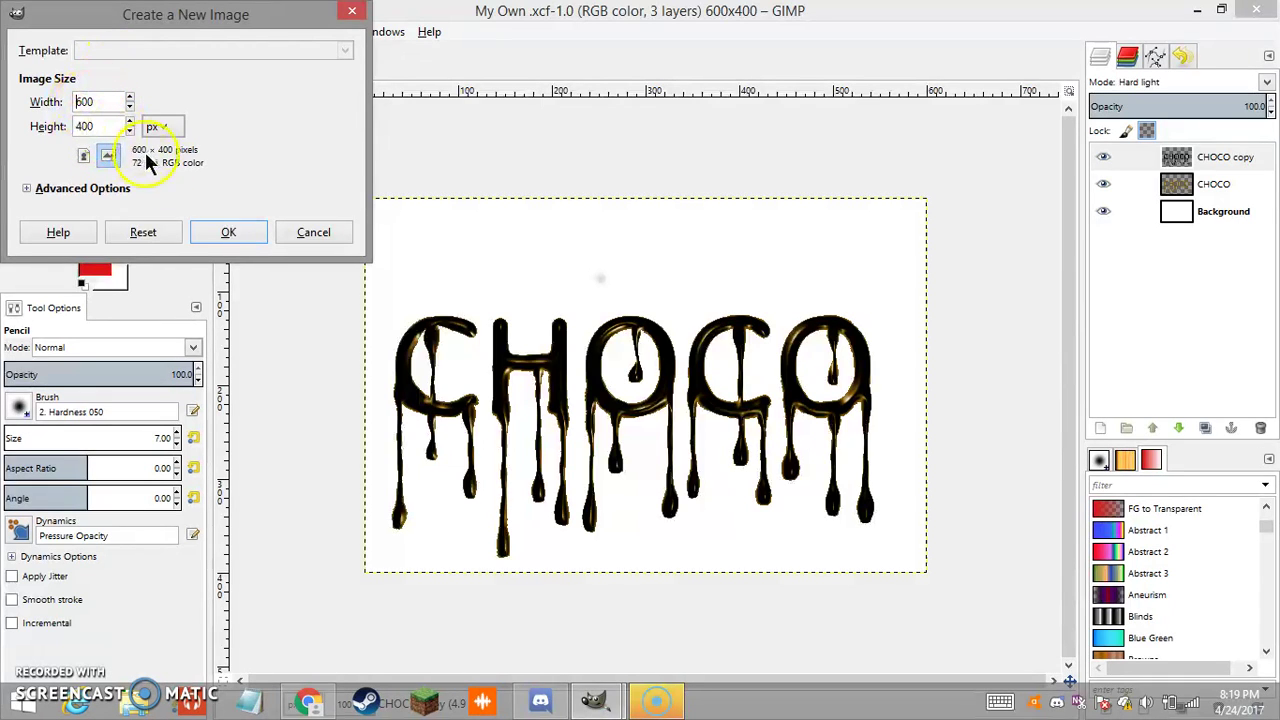
pyautogui.click(228, 233)
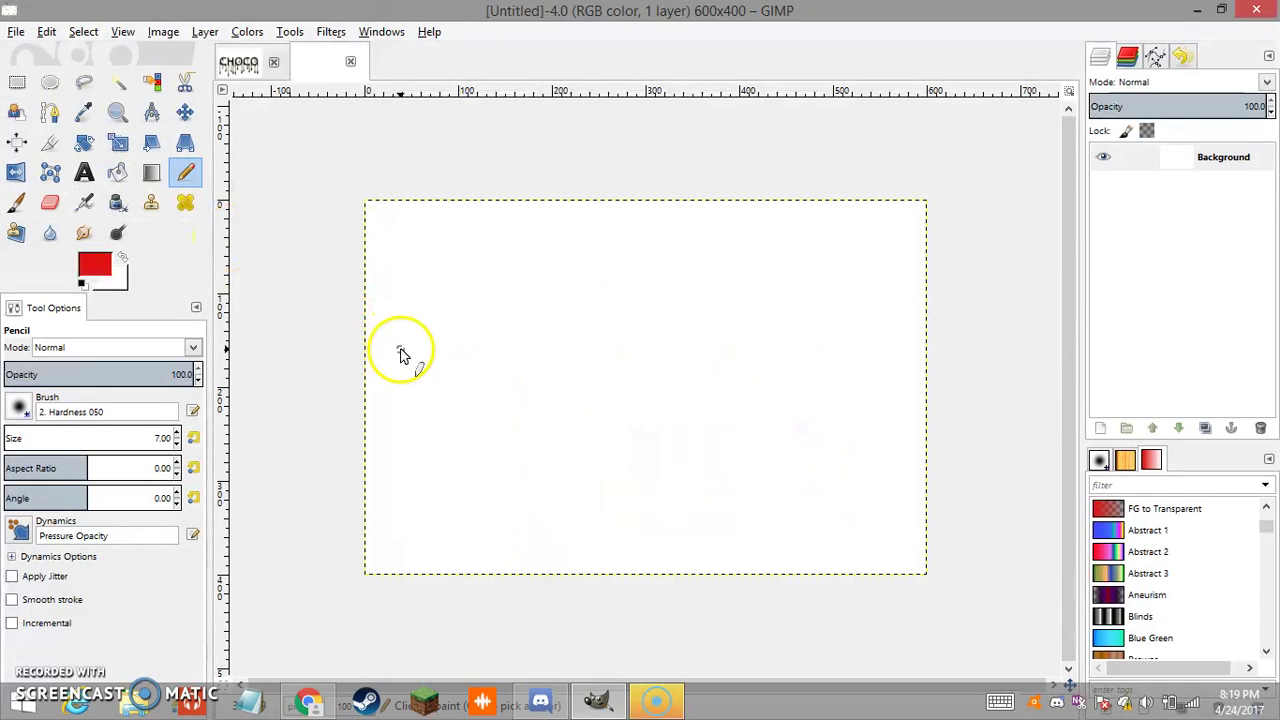
# Draw a text box across the middle of the canvas and enter BLOOD in Sans.
pyautogui.click(85, 172)
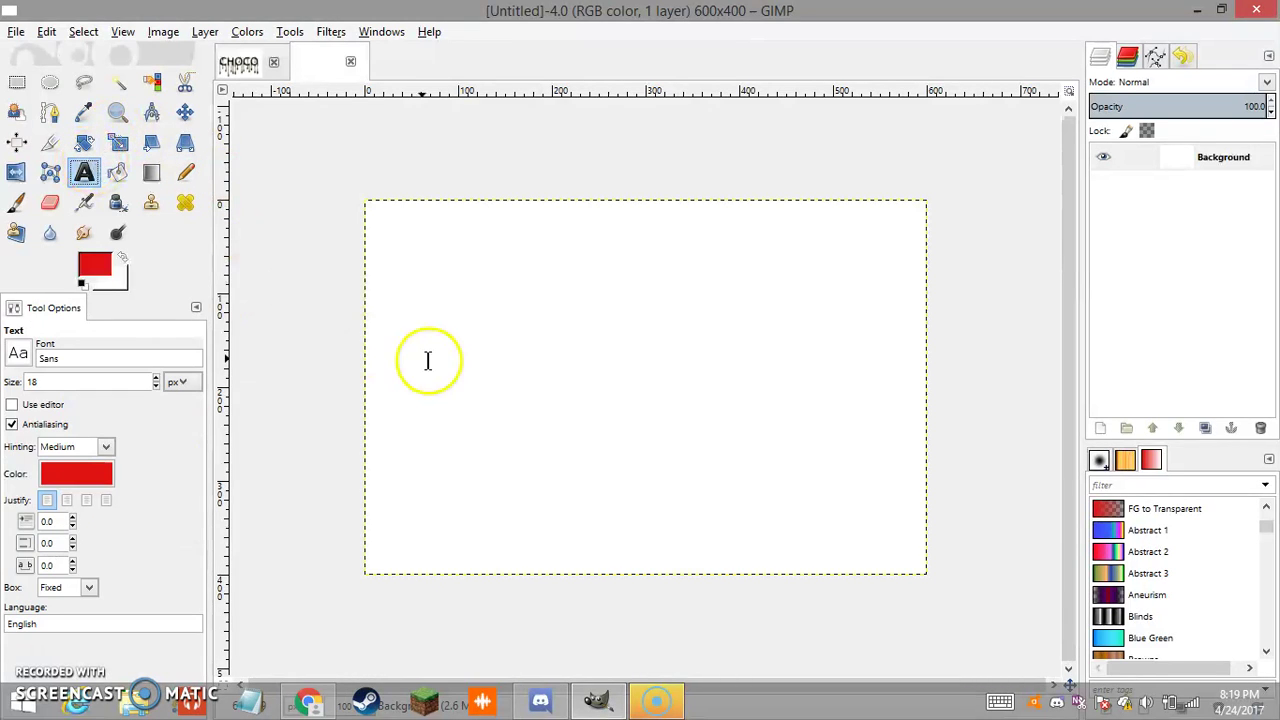
pyautogui.moveTo(468, 292); pyautogui.dragTo(832, 416)
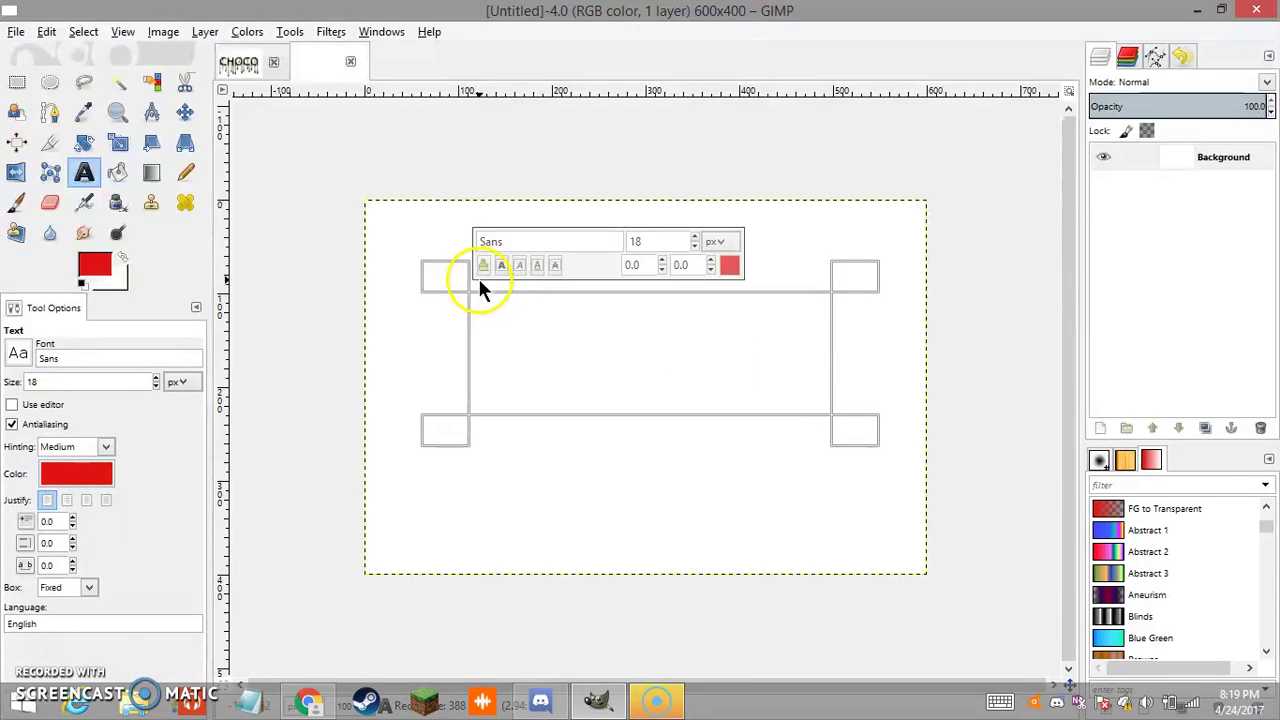
pyautogui.write('BLOOD')
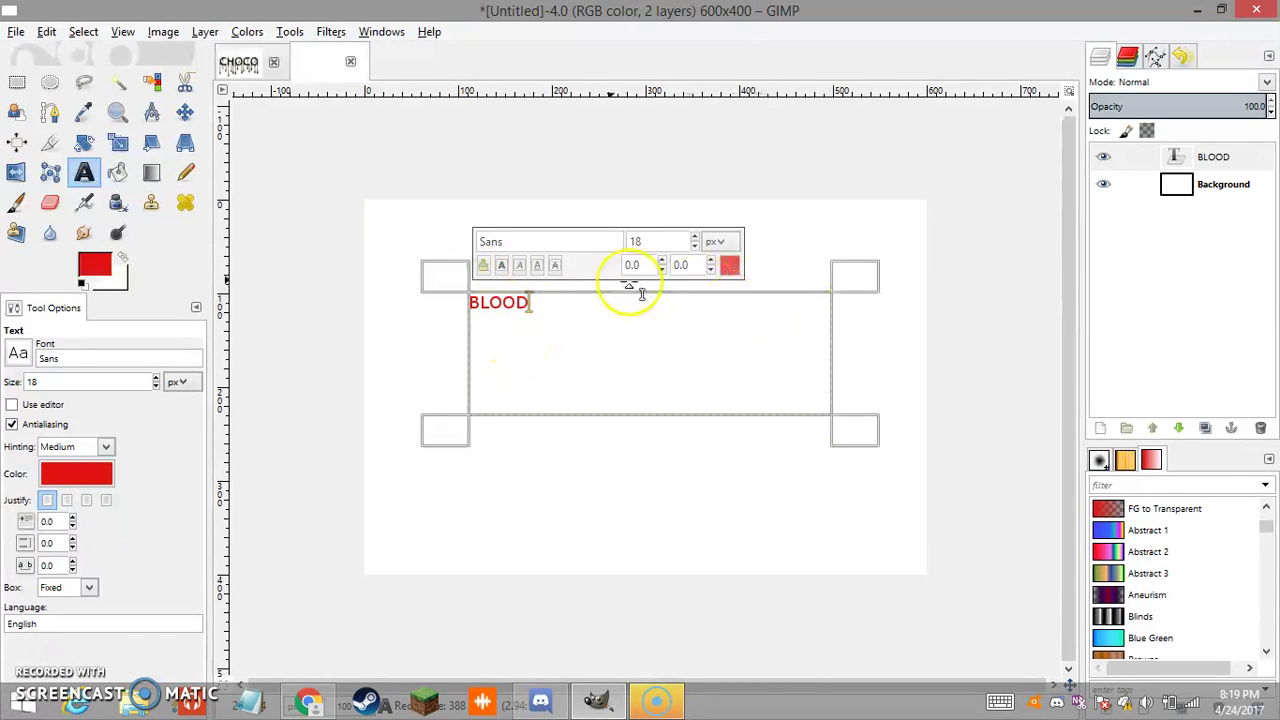
# Set the BLOOD text size to 140 px and enlarge its text box until the whole word fits on one line.
pyautogui.moveTo(537, 310); pyautogui.dragTo(463, 302)
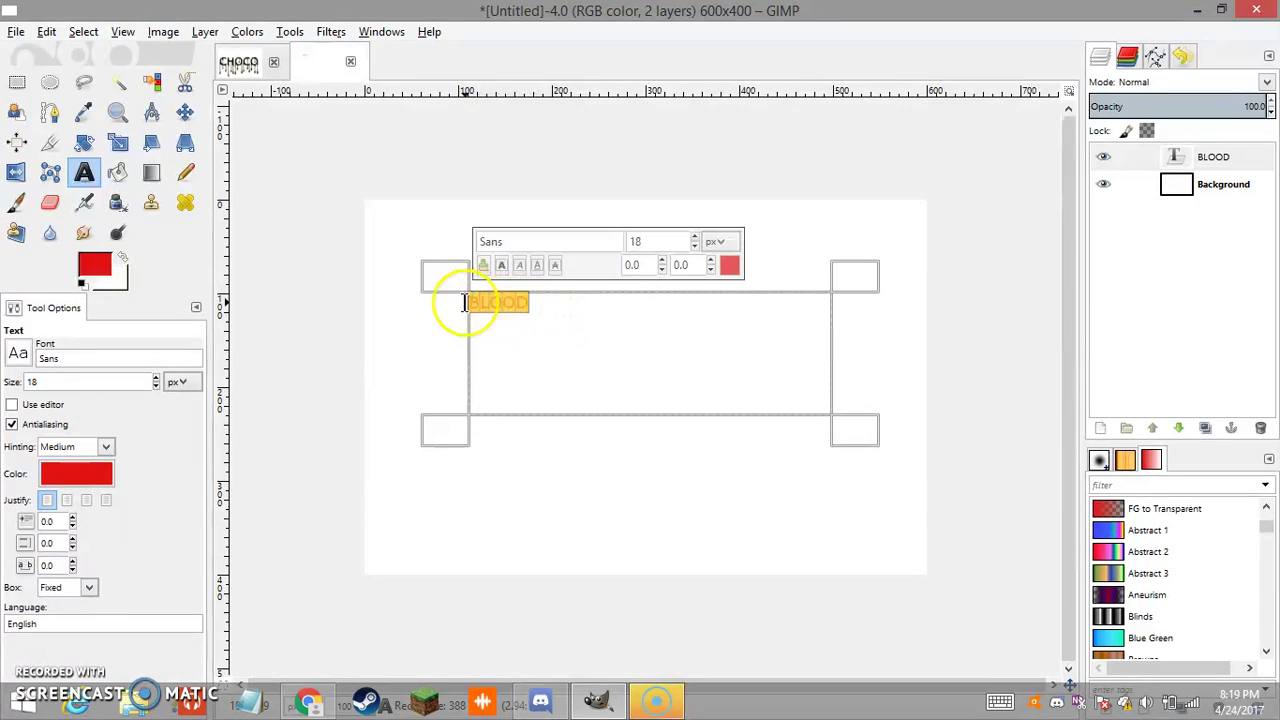
pyautogui.click(634, 241)
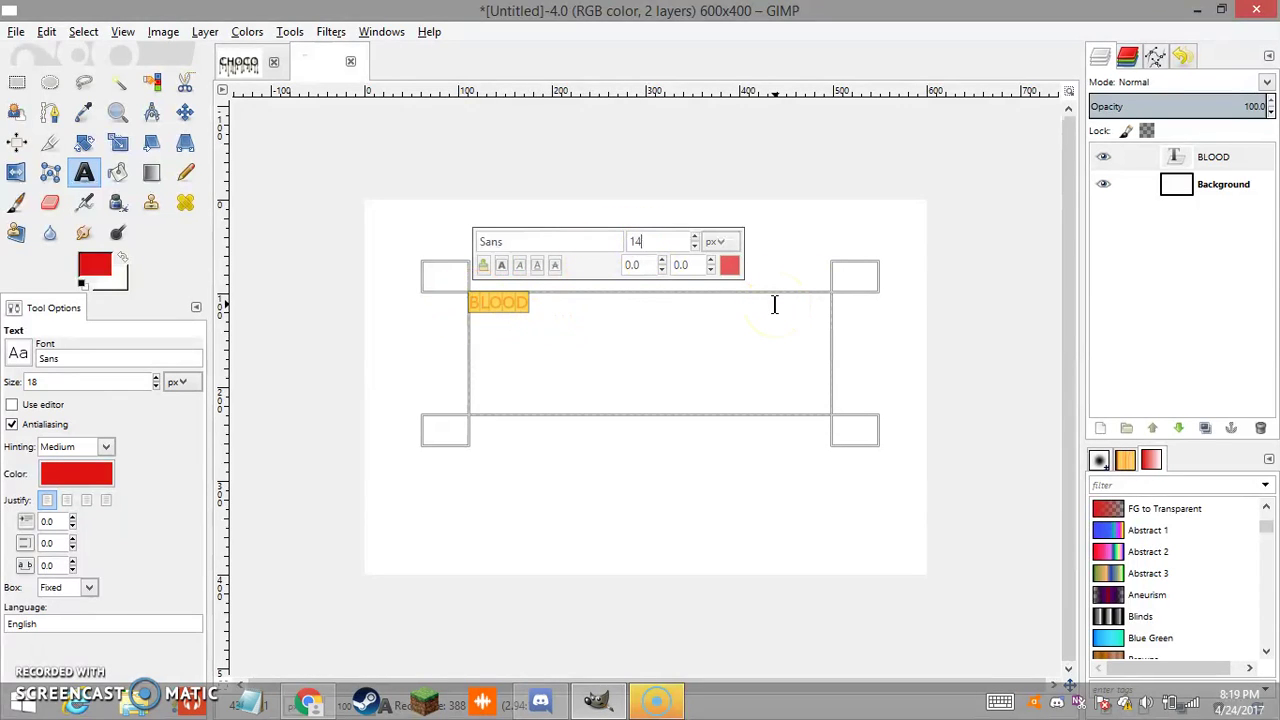
pyautogui.press('Return')
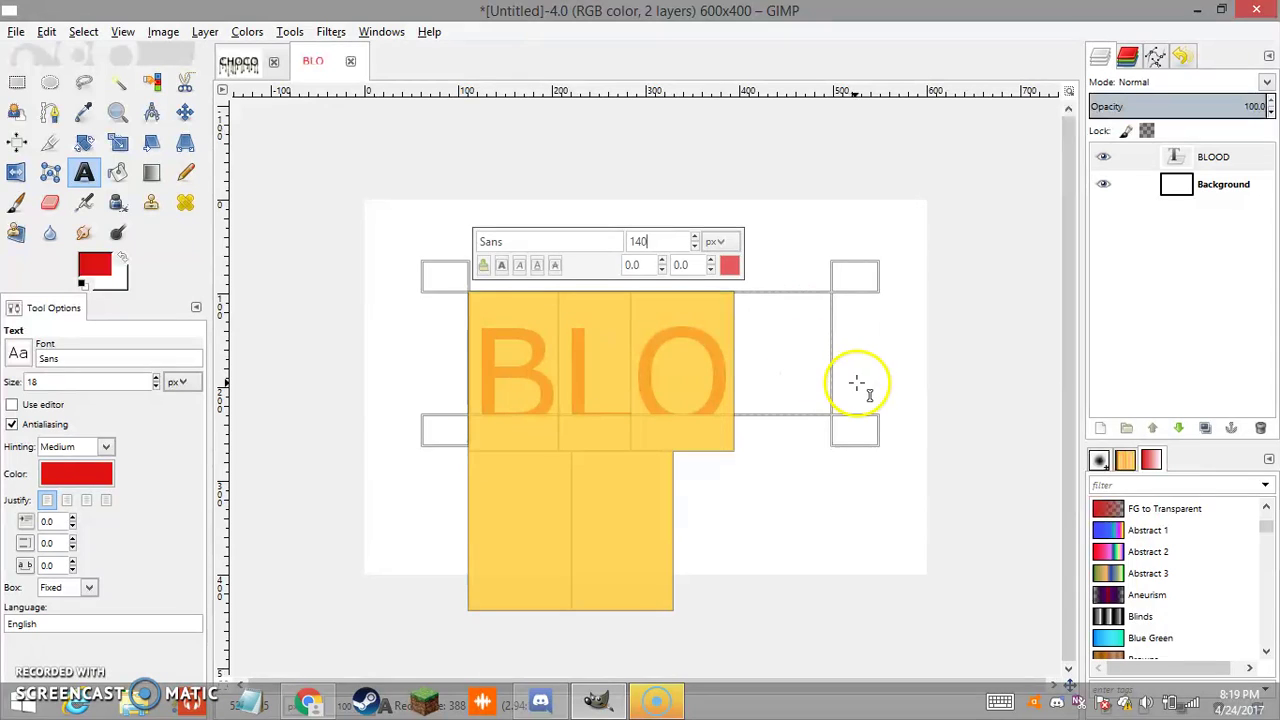
pyautogui.moveTo(849, 349); pyautogui.dragTo(903, 349)
pyautogui.moveTo(646, 436); pyautogui.dragTo(659, 486)
pyautogui.moveTo(457, 375); pyautogui.dragTo(430, 374)
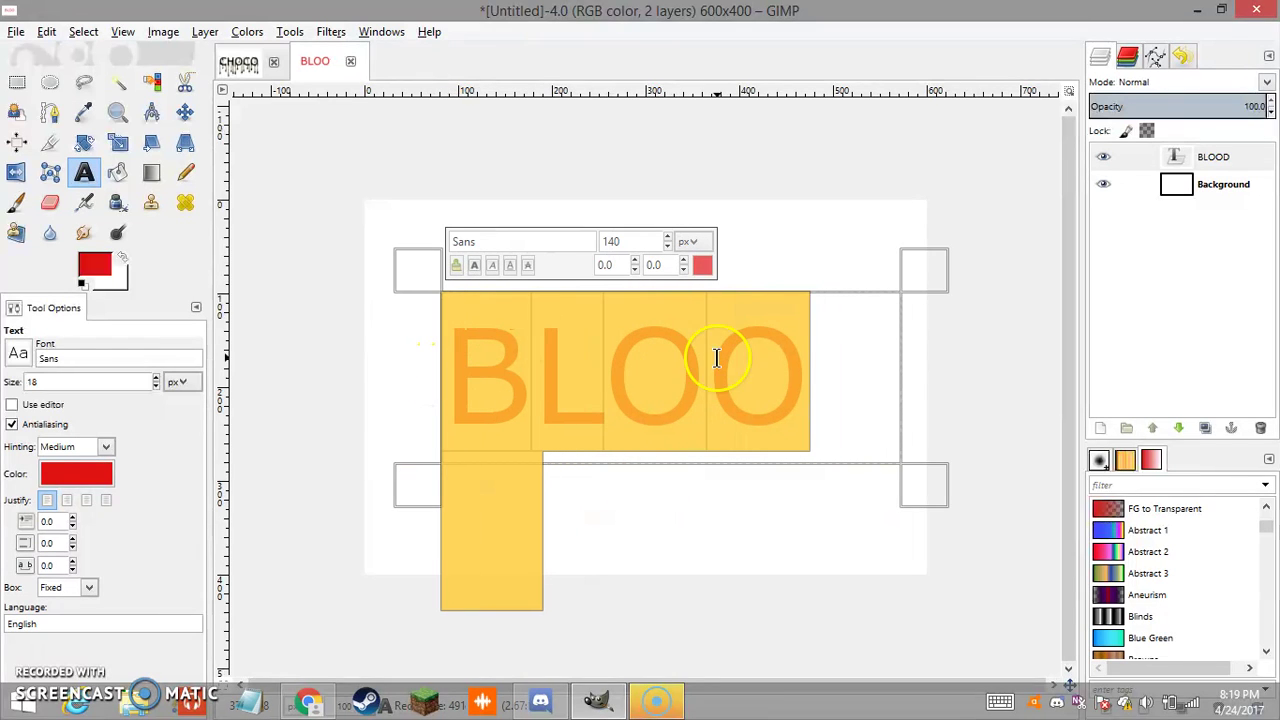
pyautogui.moveTo(903, 371); pyautogui.dragTo(937, 378)
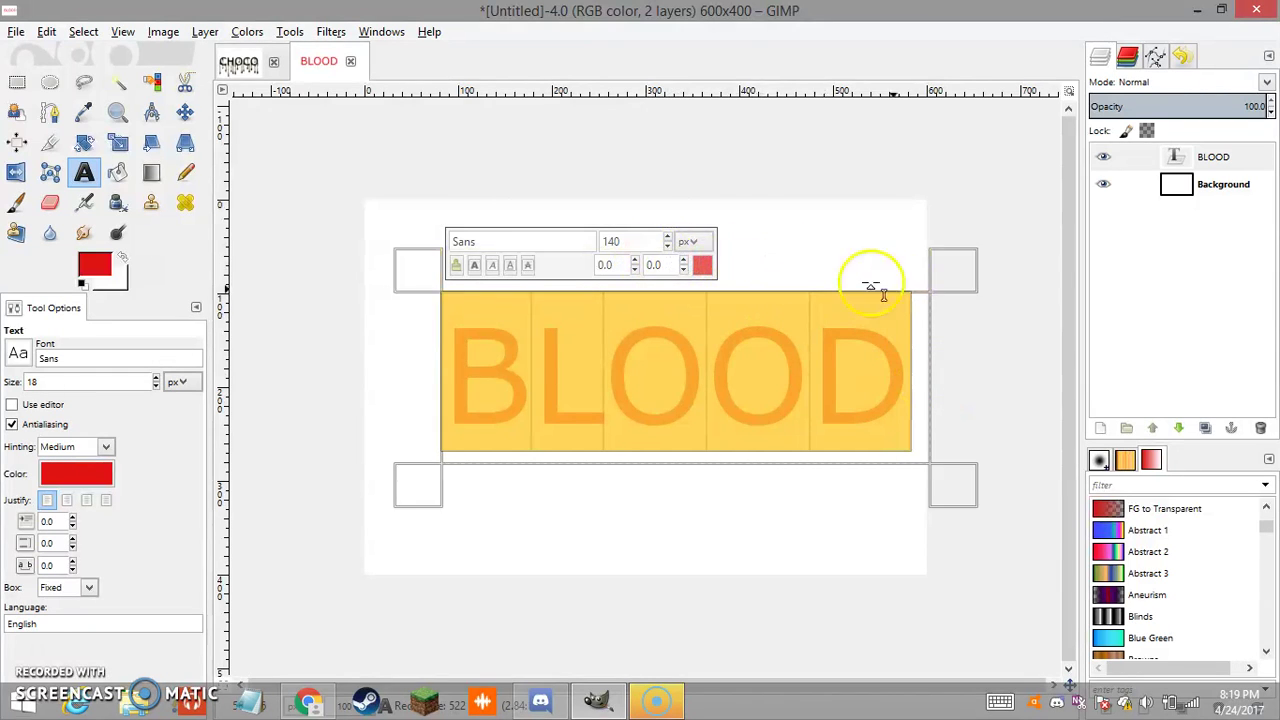
# Apply the red e01212 to the text and reposition the BLOOD layer slightly near the canvas centre.
pyautogui.click(702, 265)
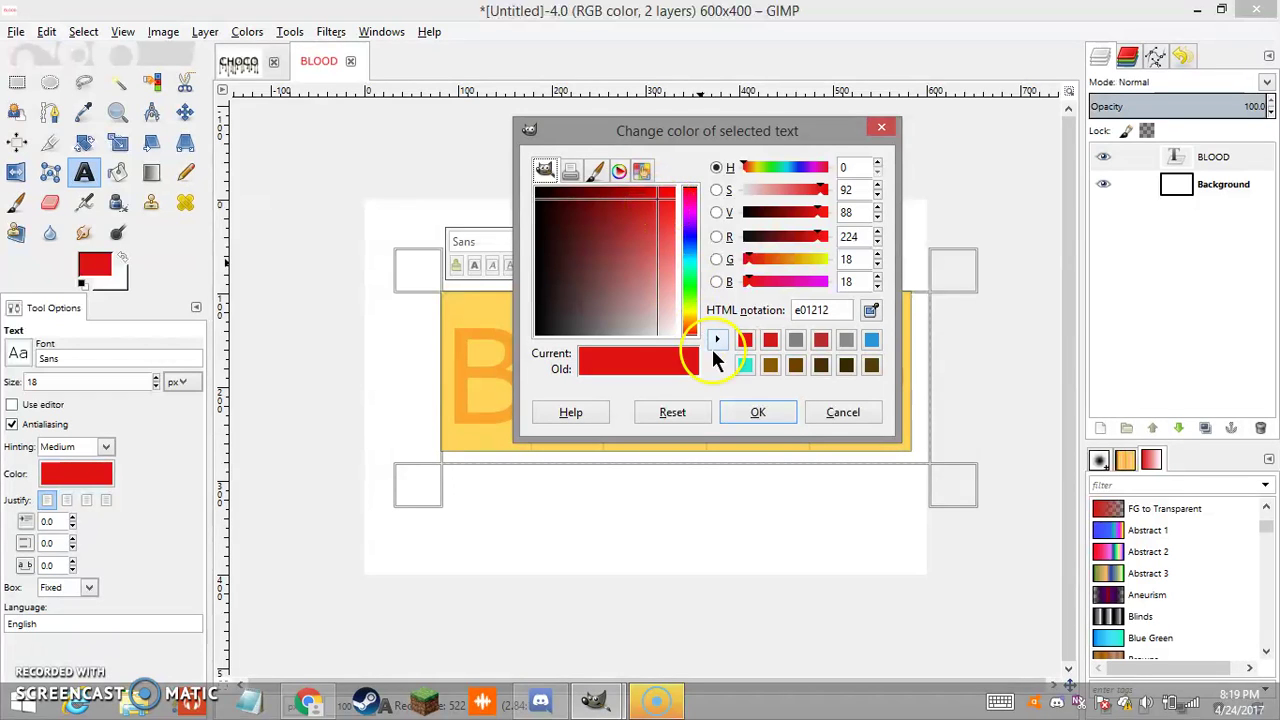
pyautogui.click(762, 418)
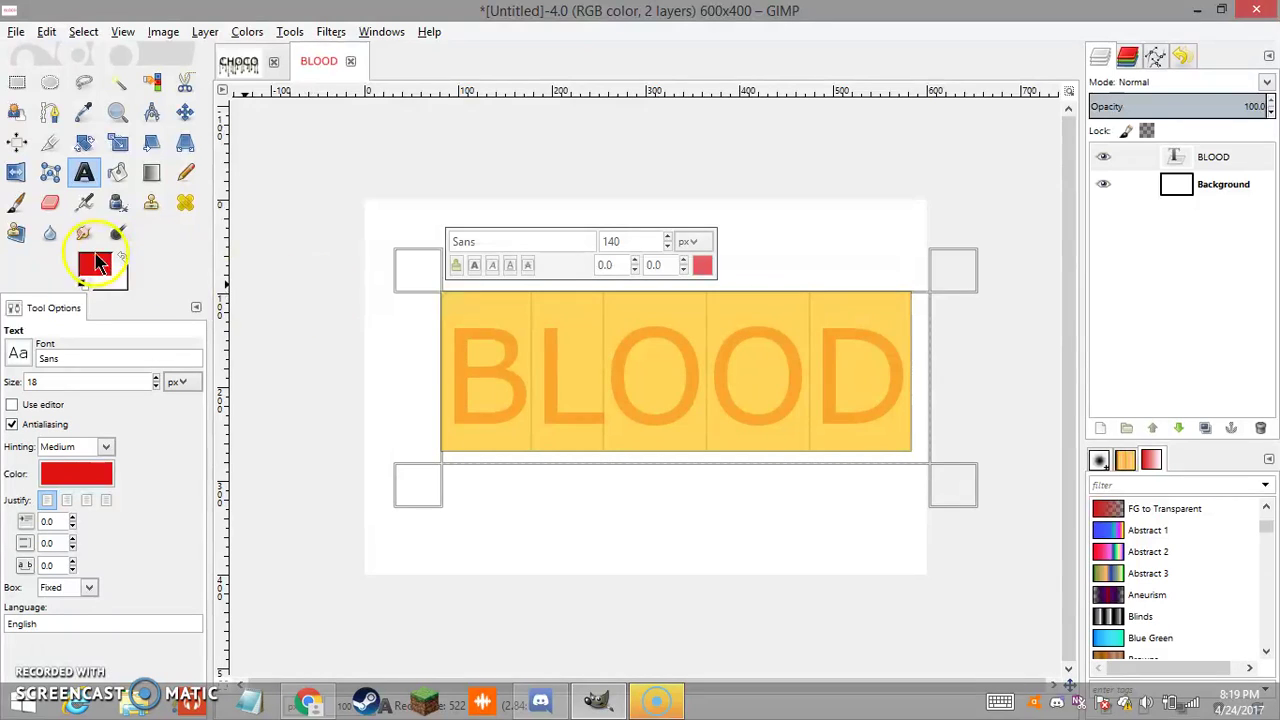
pyautogui.click(184, 113)
pyautogui.moveTo(551, 300); pyautogui.dragTo(531, 352)
pyautogui.hotkey('ctrl', 'z')
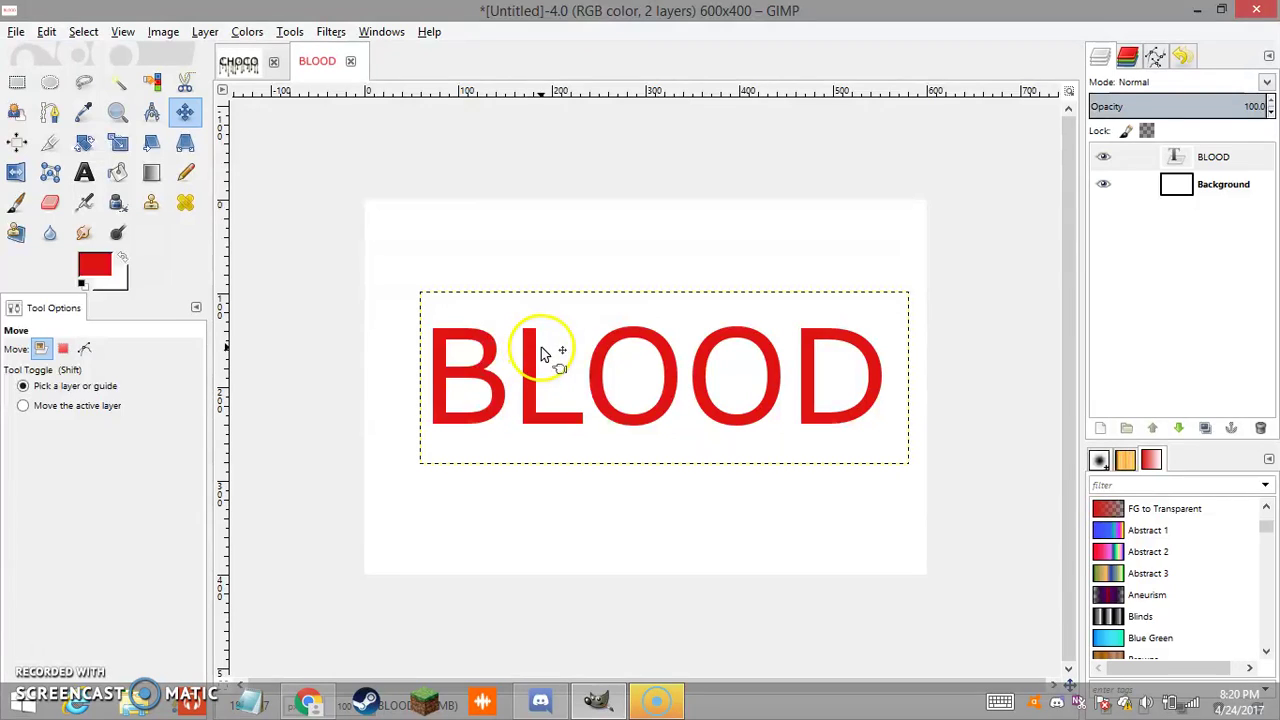
pyautogui.moveTo(534, 356); pyautogui.dragTo(527, 352)
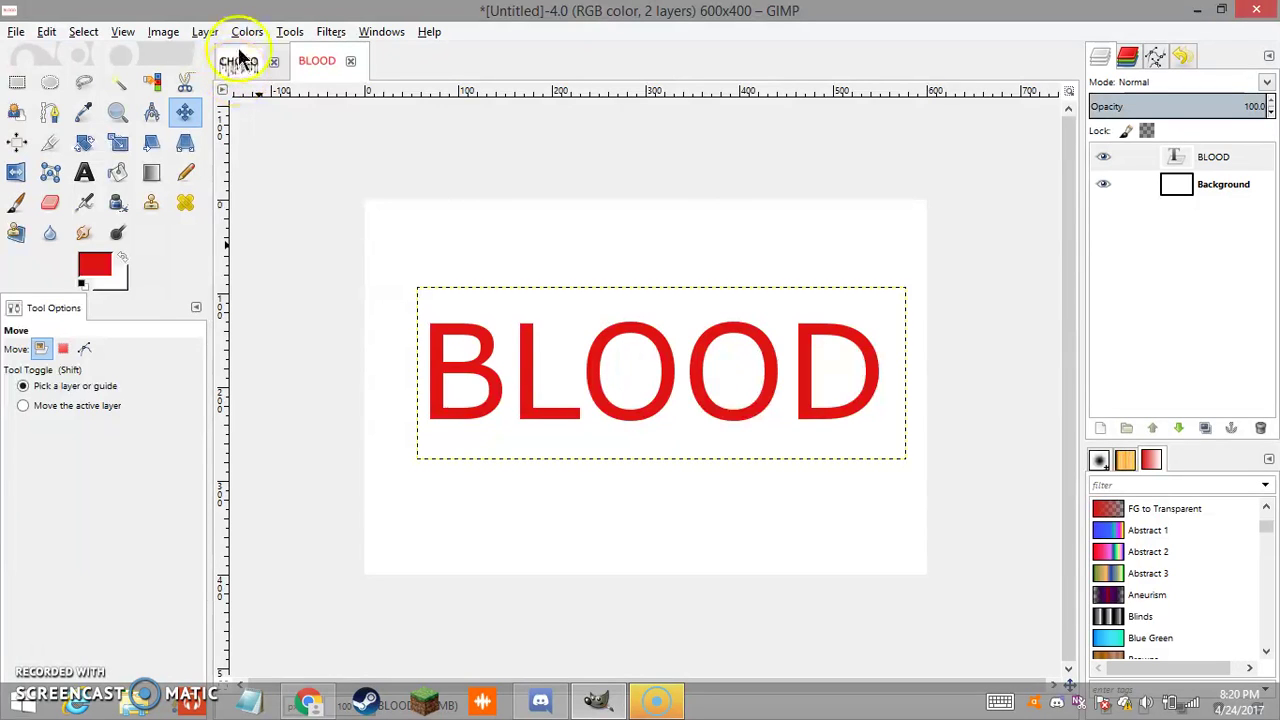
# Expand the BLOOD layer's boundary to the full image size.
pyautogui.click(205, 31)
pyautogui.click(223, 200)
pyautogui.click(205, 31)
pyautogui.click(251, 374)
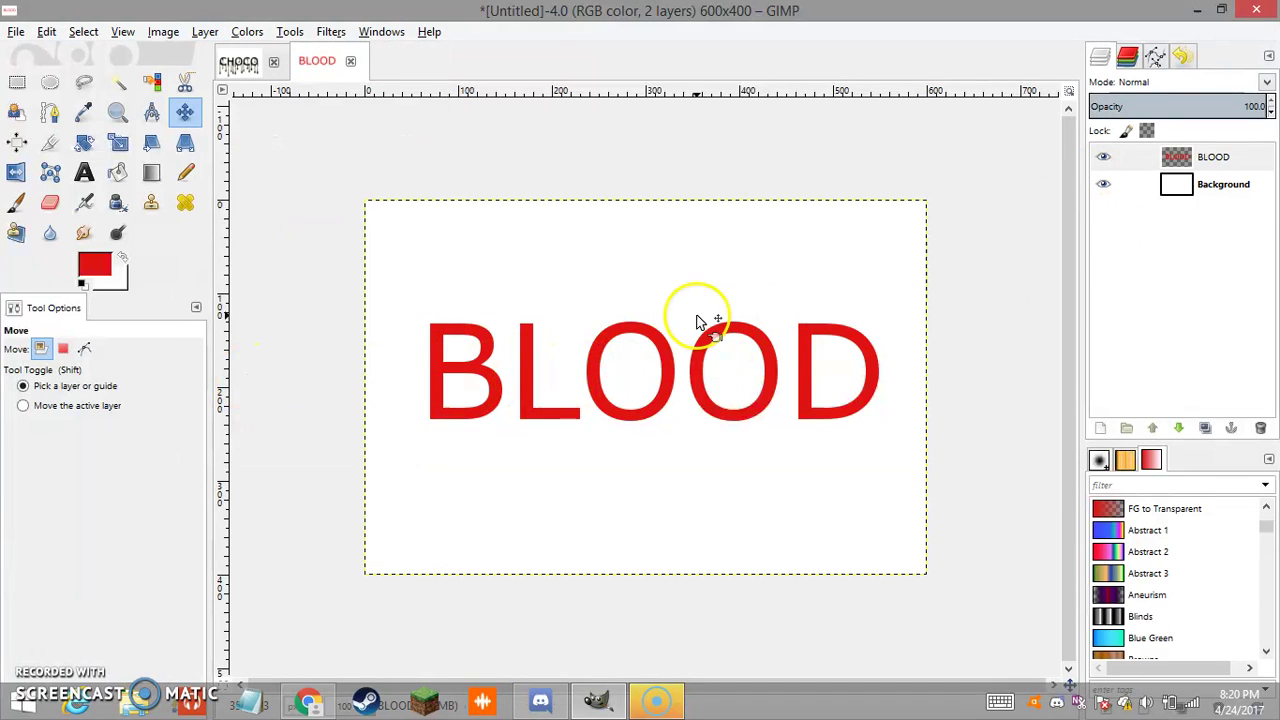
# Apply a Gaussian Blur to the BLOOD layer with a 10 px horizontal and vertical radius, using the RLE method.
pyautogui.moveTo(1230, 160)
pyautogui.mouseDown()
pyautogui.moveTo(1200, 140)
pyautogui.moveTo(1210, 160)
pyautogui.mouseUp()
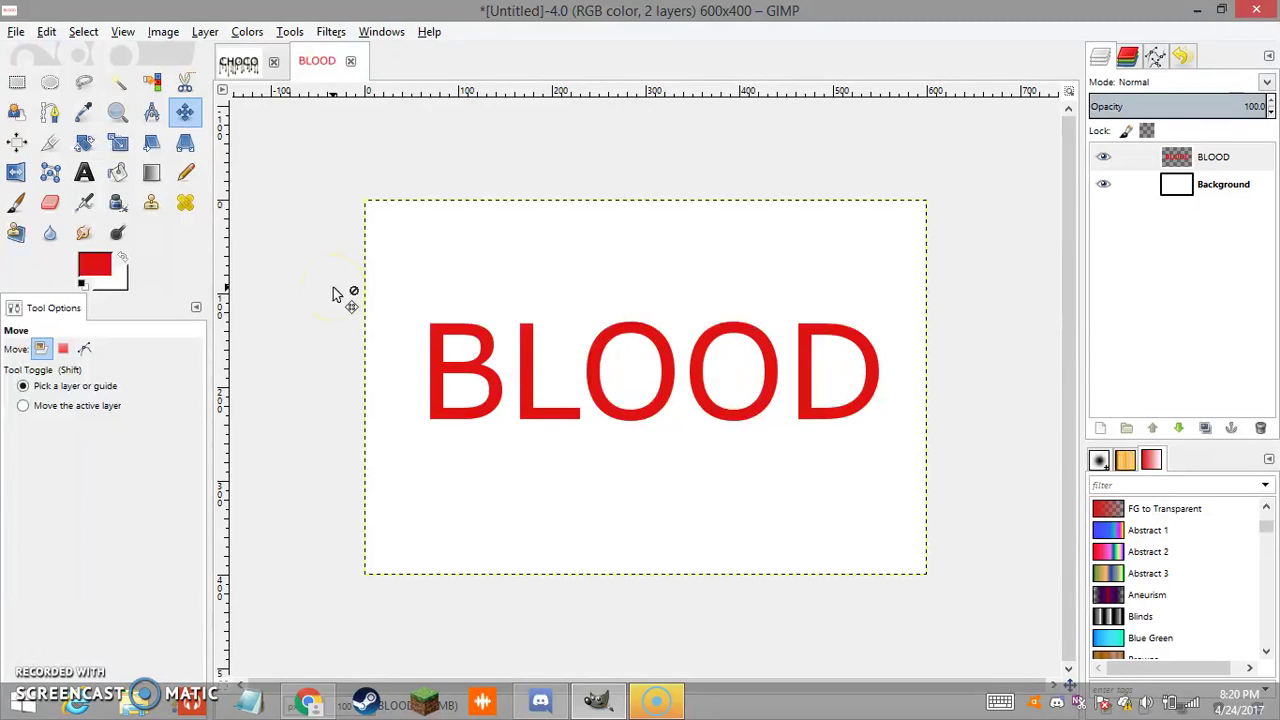
pyautogui.click(331, 31)
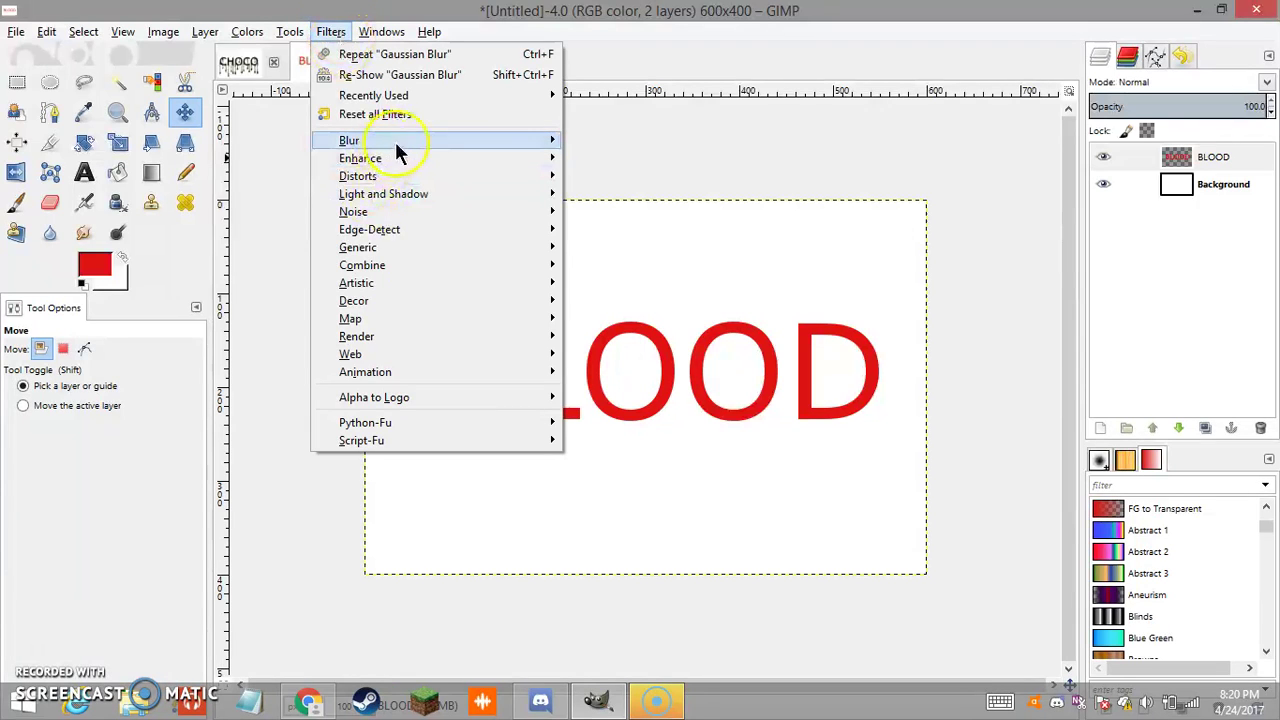
pyautogui.moveTo(556, 150)
pyautogui.click(590, 162)
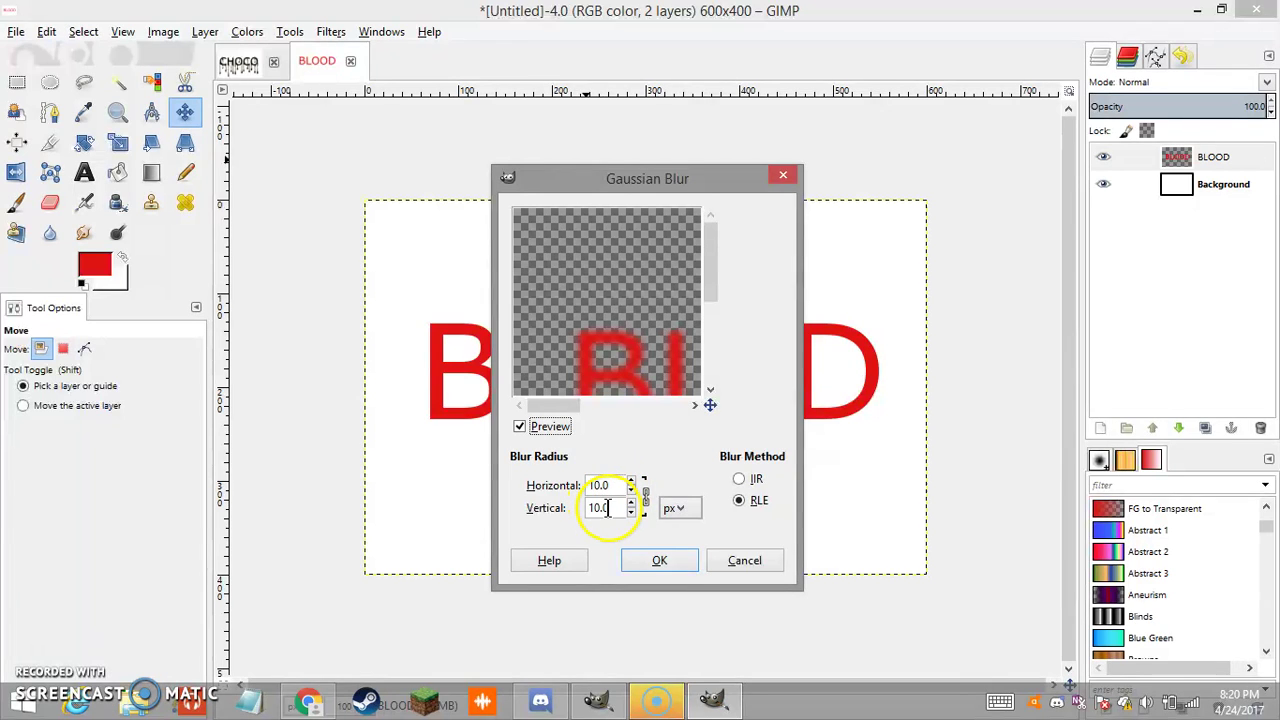
pyautogui.click(652, 561)
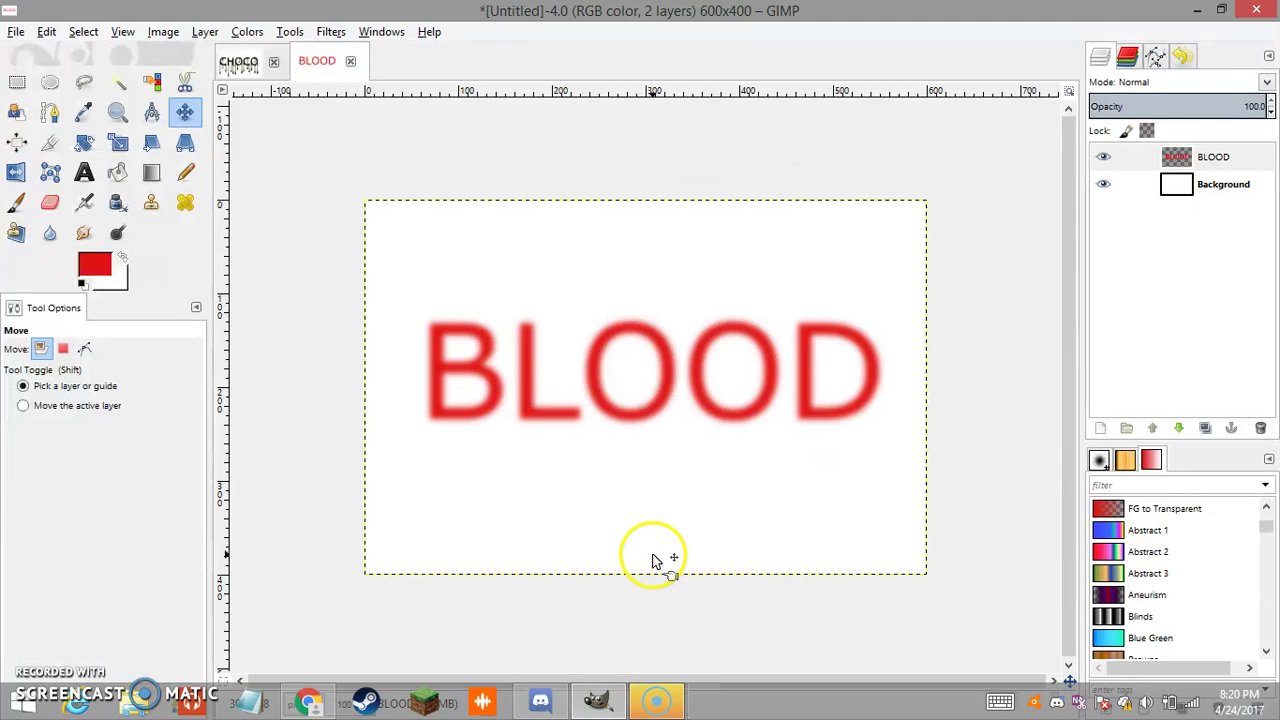
# Repeat the same Gaussian Blur on the BLOOD layer two more times.
pyautogui.click(333, 32)
pyautogui.click(348, 54)
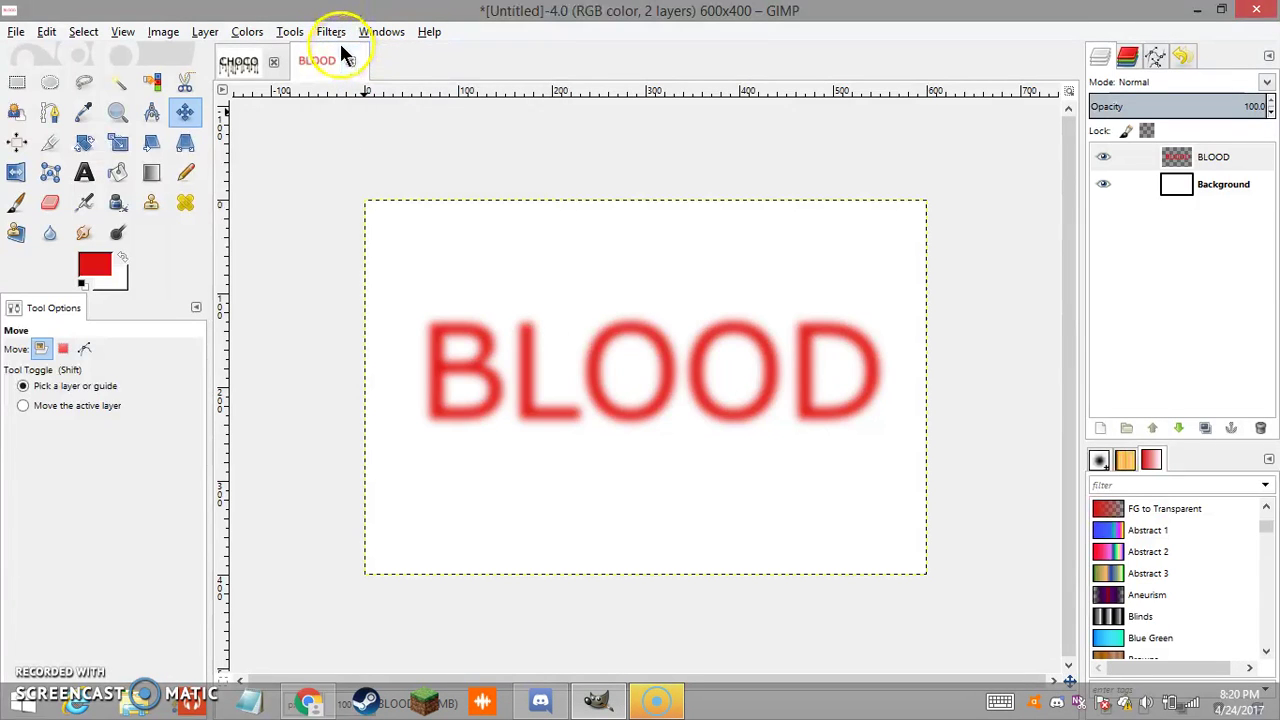
pyautogui.click(333, 32)
pyautogui.click(343, 55)
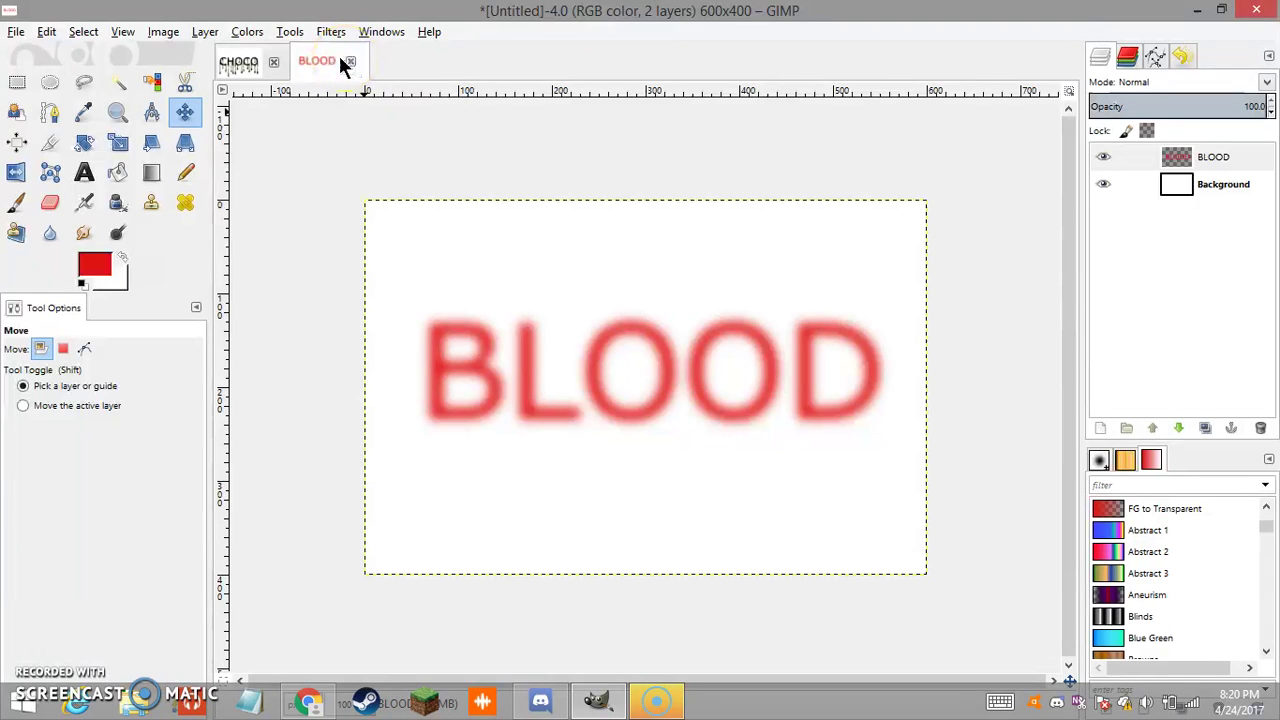
# Sharpen and round the blurred letters with Curves, moving both endpoints of the Alpha curve horizontally inward to form a steep line near the middle.
pyautogui.click(247, 32)
pyautogui.click(268, 188)
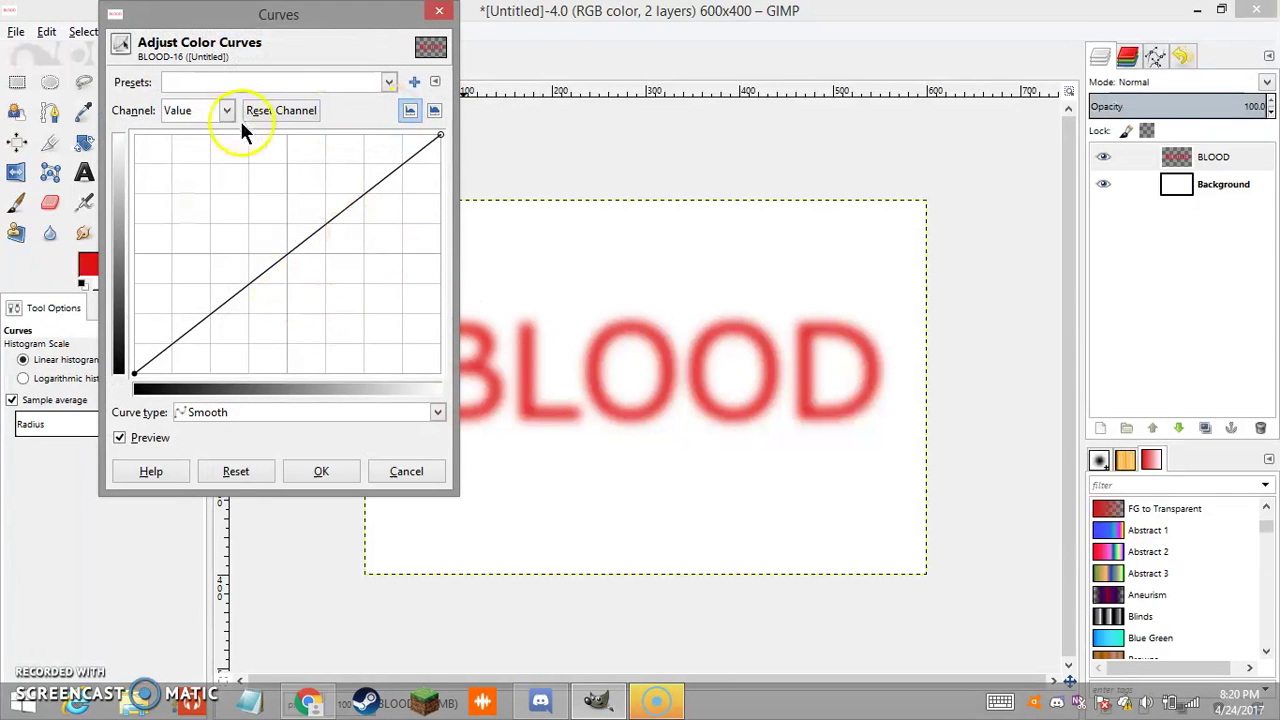
pyautogui.click(229, 112)
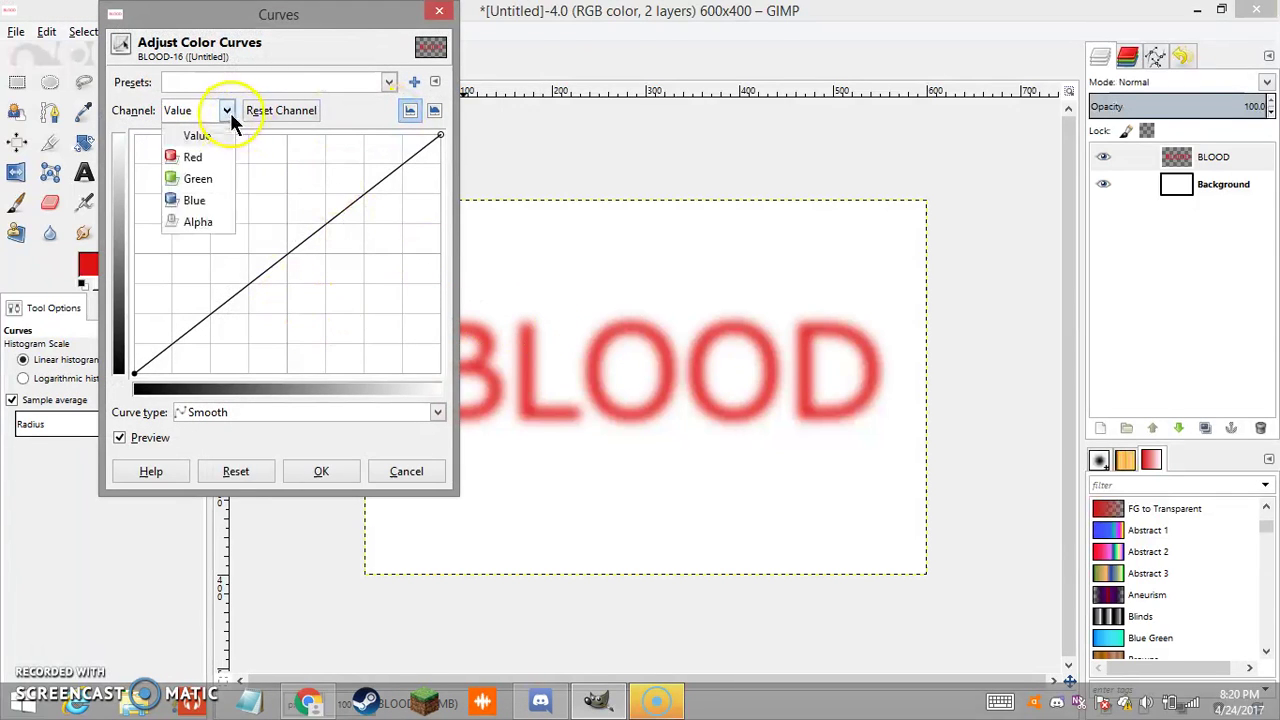
pyautogui.click(193, 222)
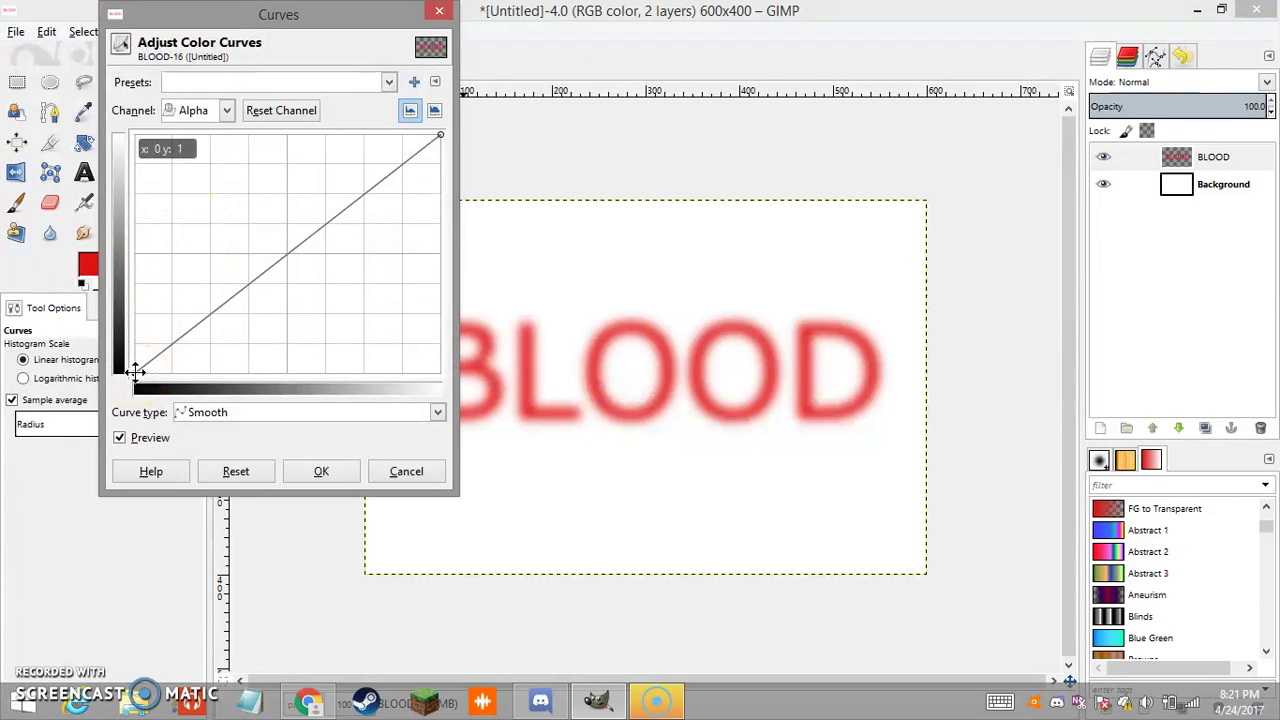
pyautogui.click(134, 372)
pyautogui.moveTo(134, 372); pyautogui.dragTo(263, 445)
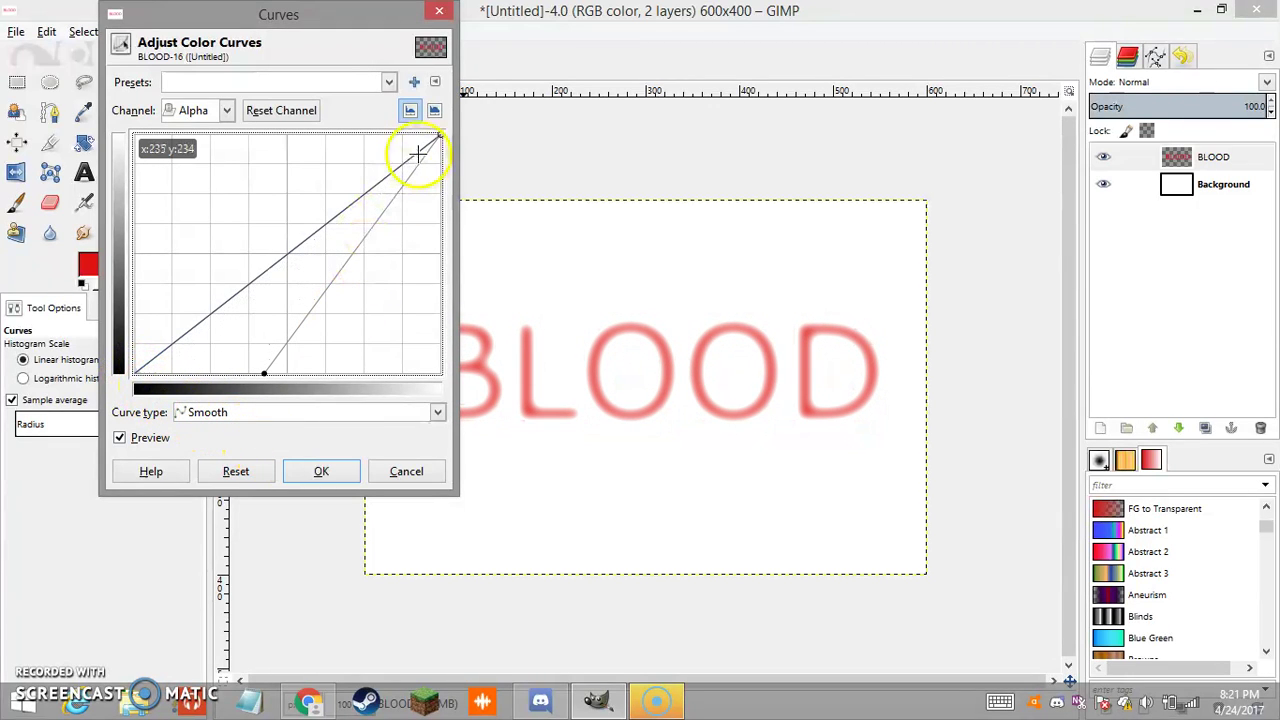
pyautogui.moveTo(437, 135); pyautogui.dragTo(309, 62)
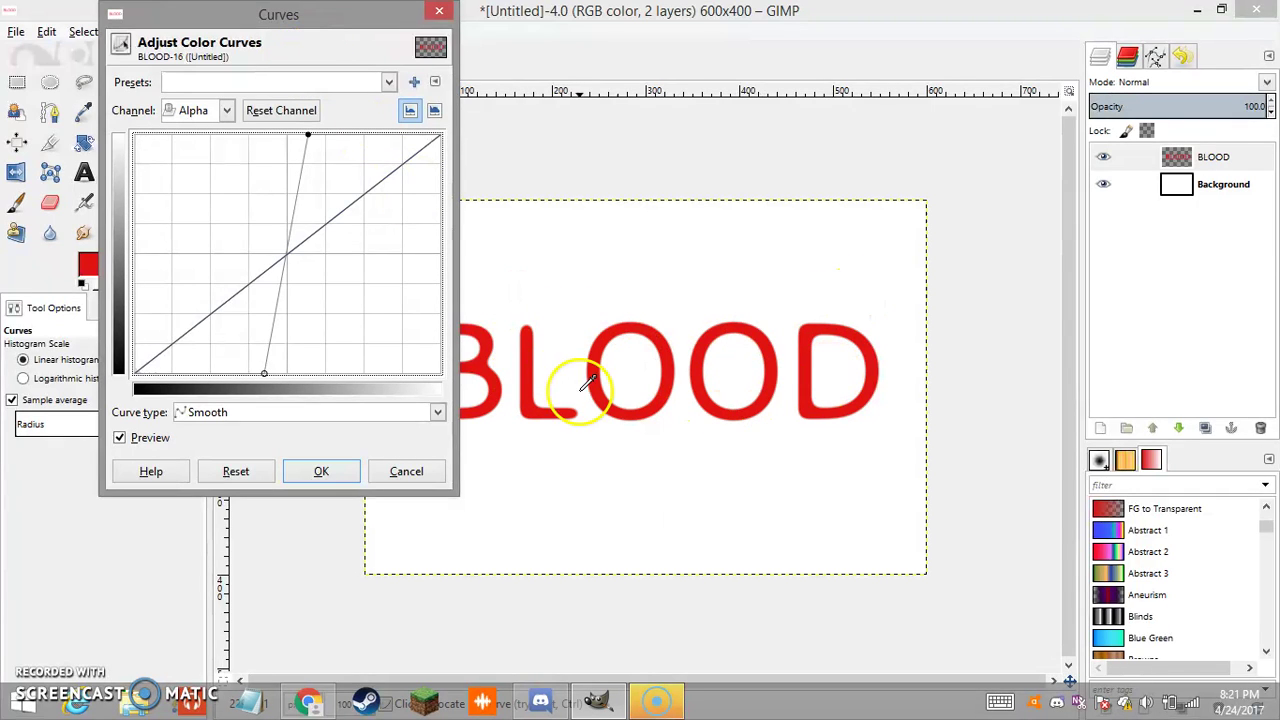
pyautogui.moveTo(263, 373); pyautogui.dragTo(268, 374)
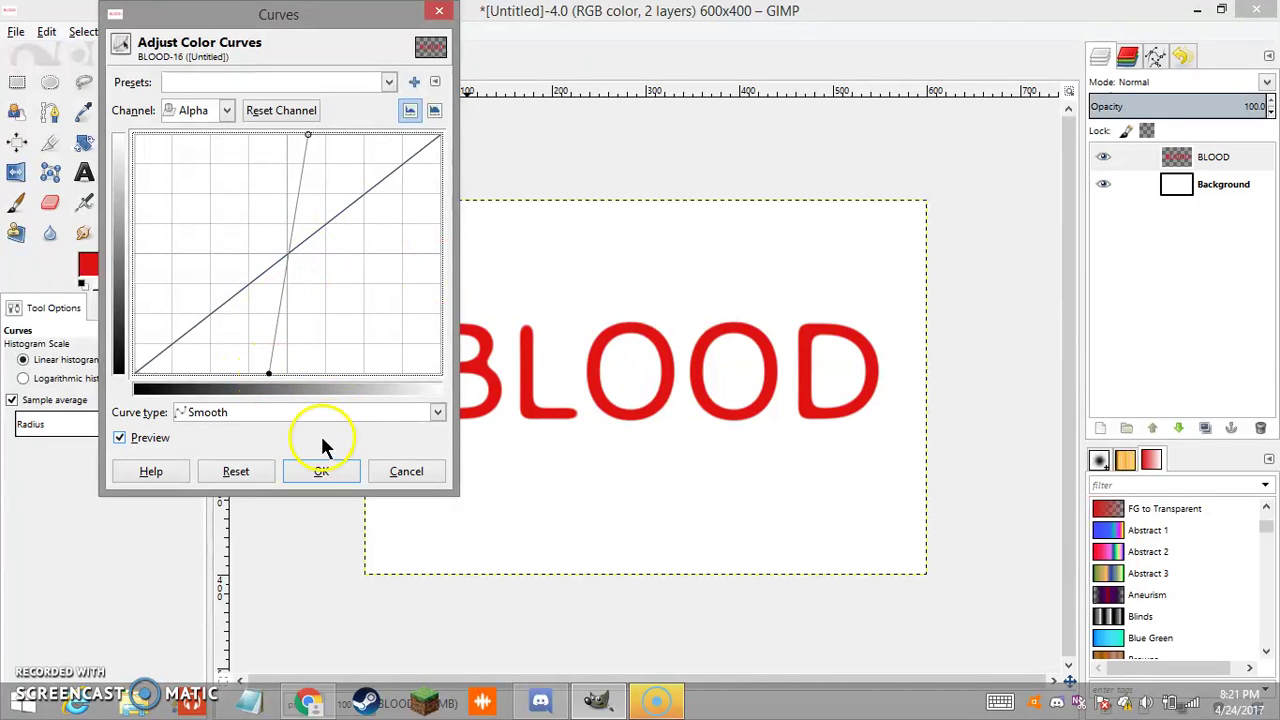
pyautogui.click(320, 468)
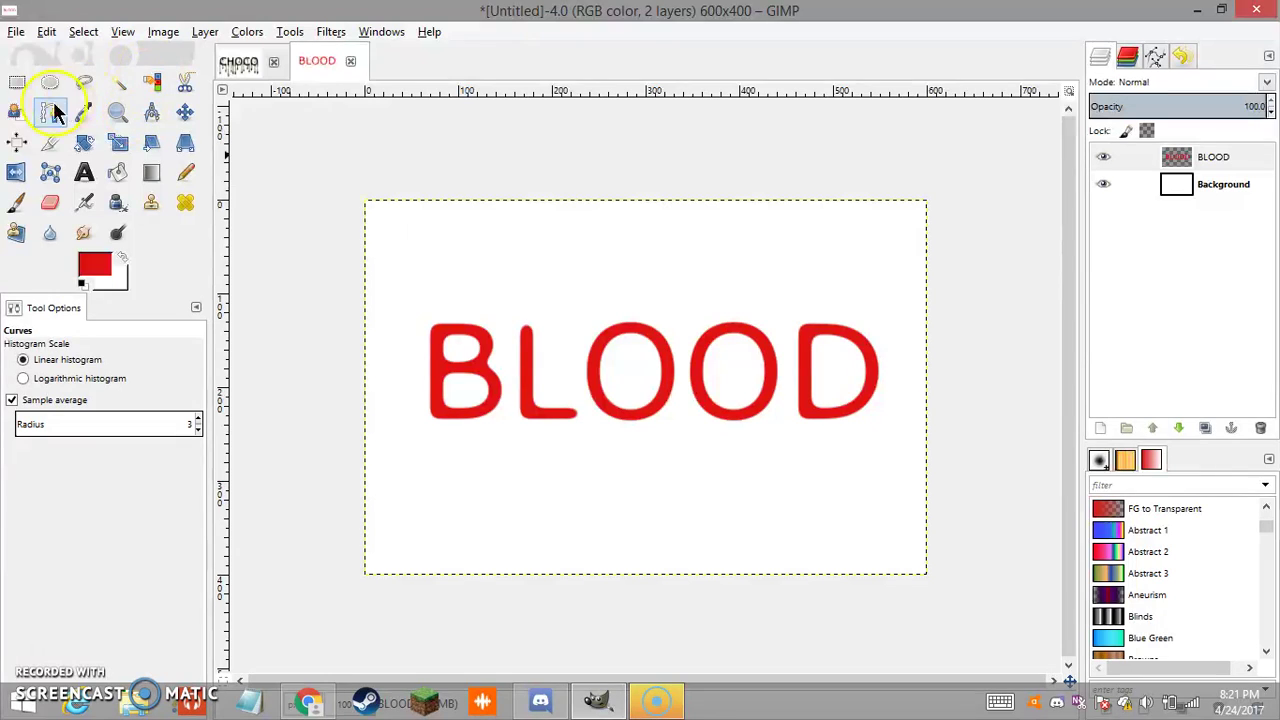
# Add a transparent 600 × 400 px layer and draw straight red drips of varied lengths from the letters with the size 7 Pencil.
pyautogui.click(1102, 426)
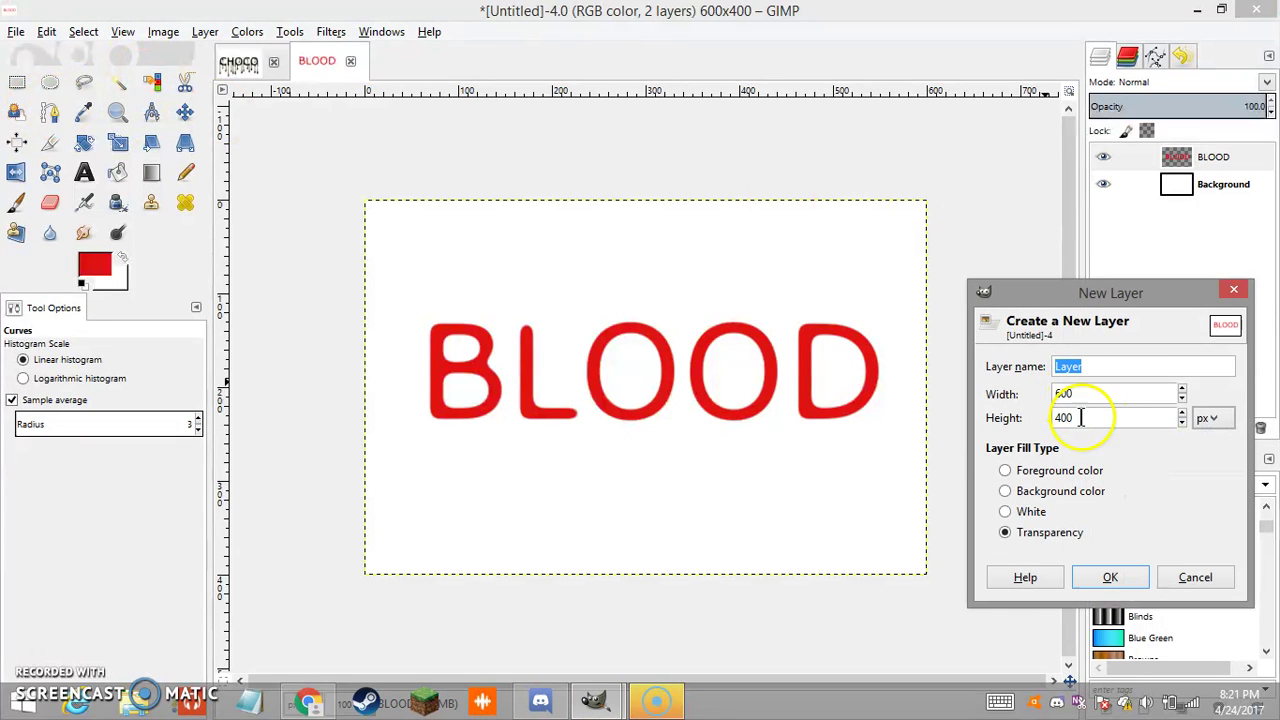
pyautogui.click(1096, 571)
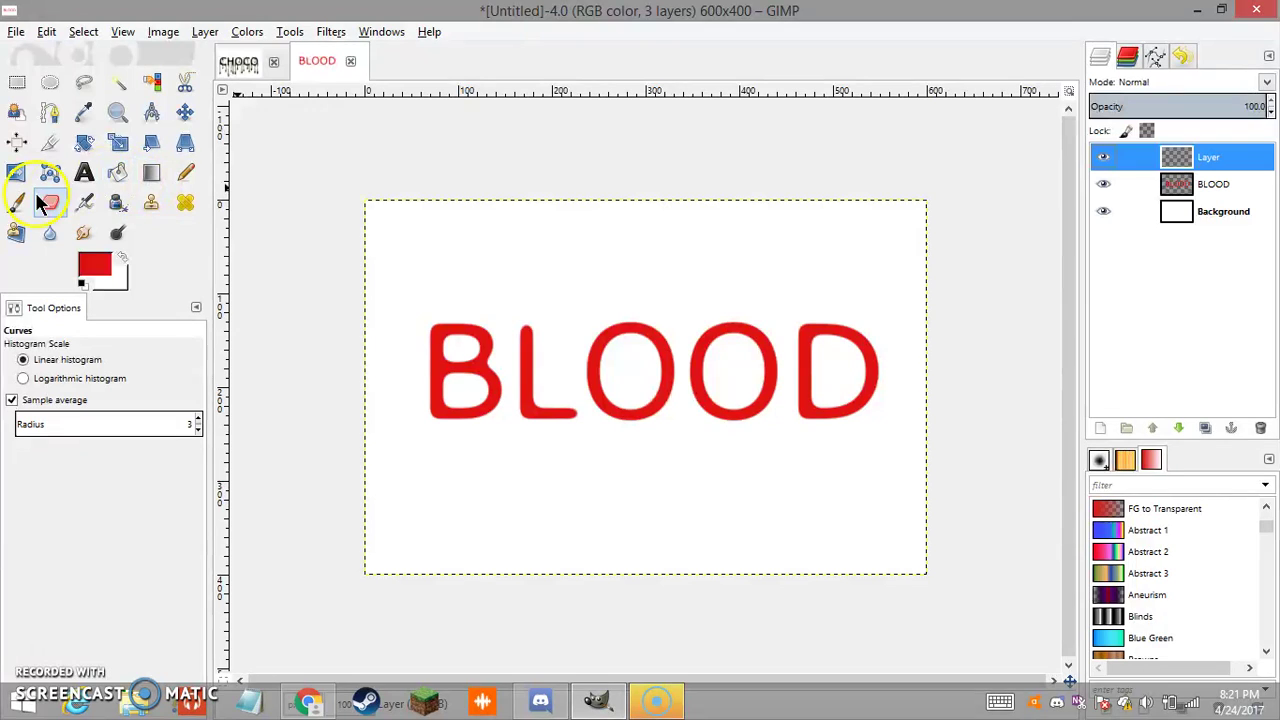
pyautogui.click(194, 175)
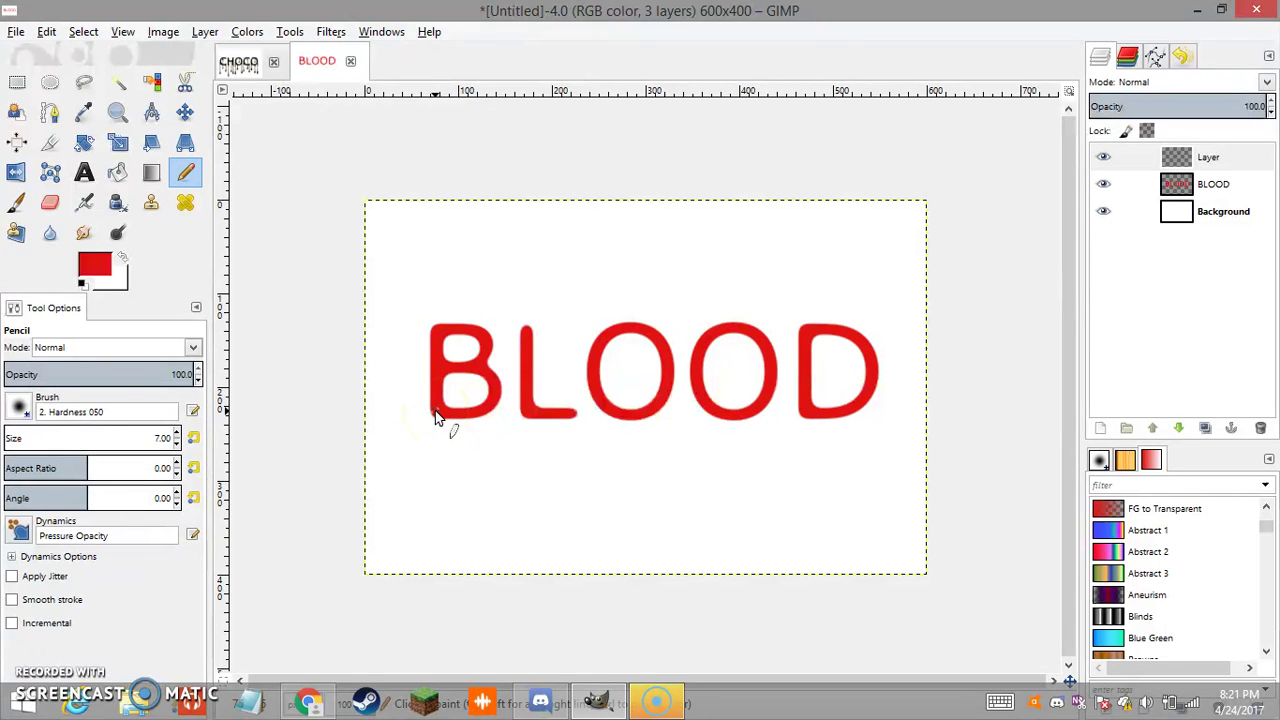
pyautogui.moveTo(435, 417); pyautogui.dragTo(435, 490)
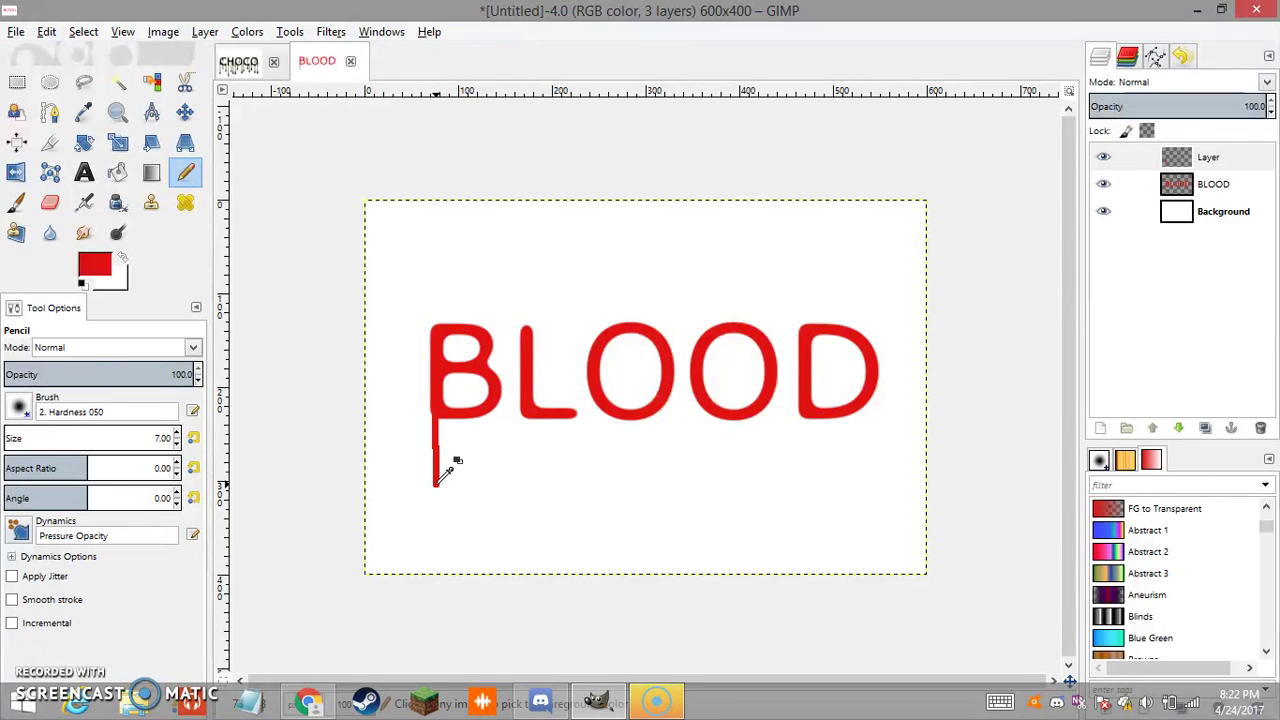
pyautogui.press('shift')
pyautogui.keyDown('shift'); pyautogui.click(435, 487); pyautogui.keyUp('shift')
pyautogui.moveTo(449, 491); pyautogui.dragTo(447, 425)
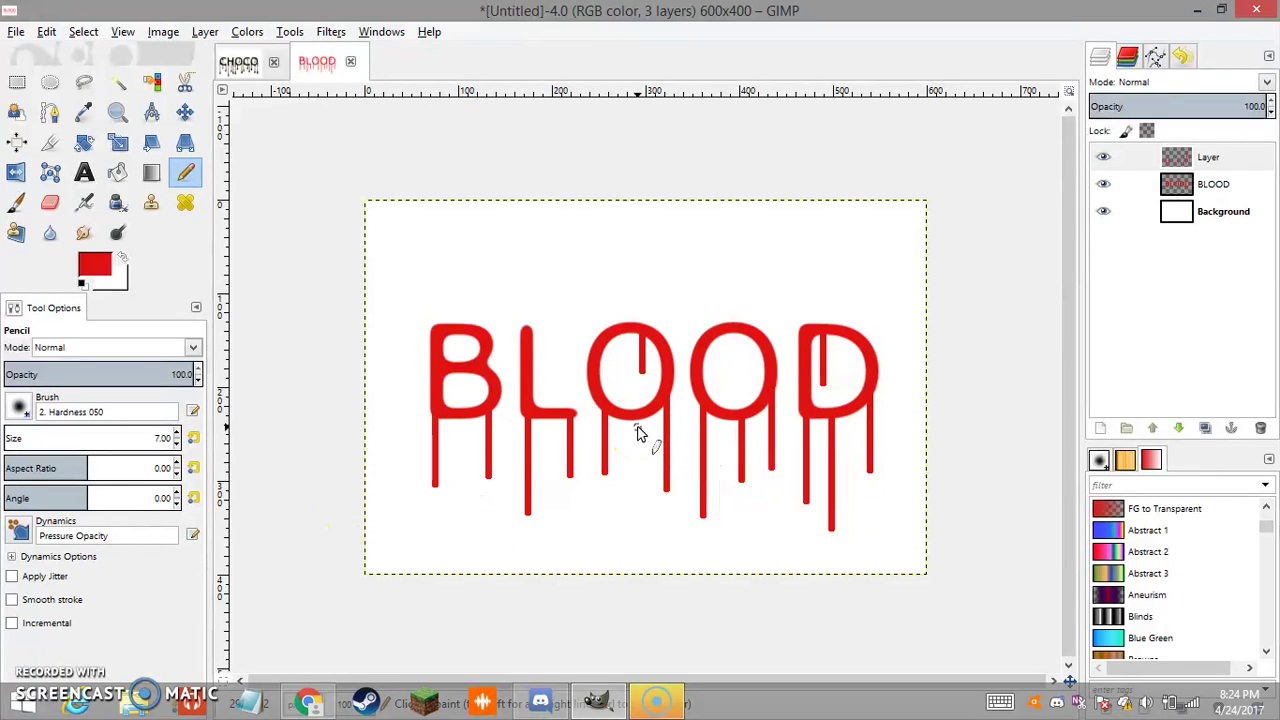
pyautogui.click(533, 442)
pyautogui.click(673, 430)
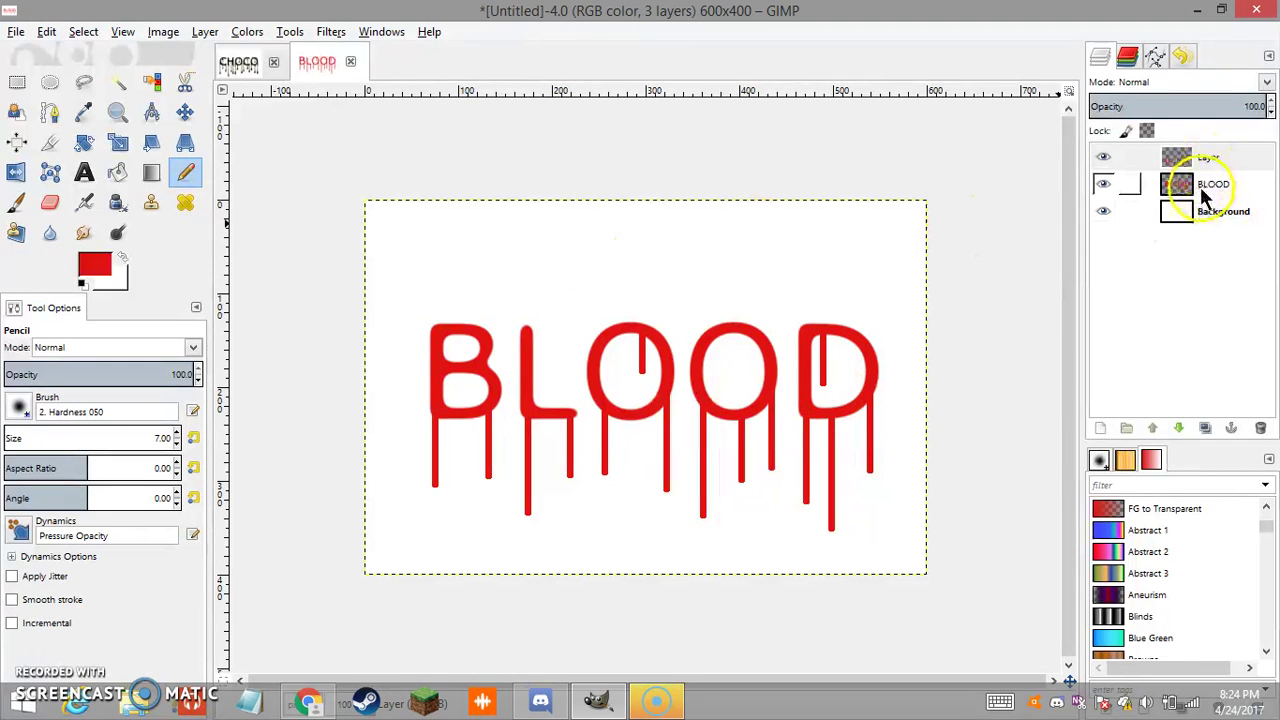
pyautogui.click(205, 31)
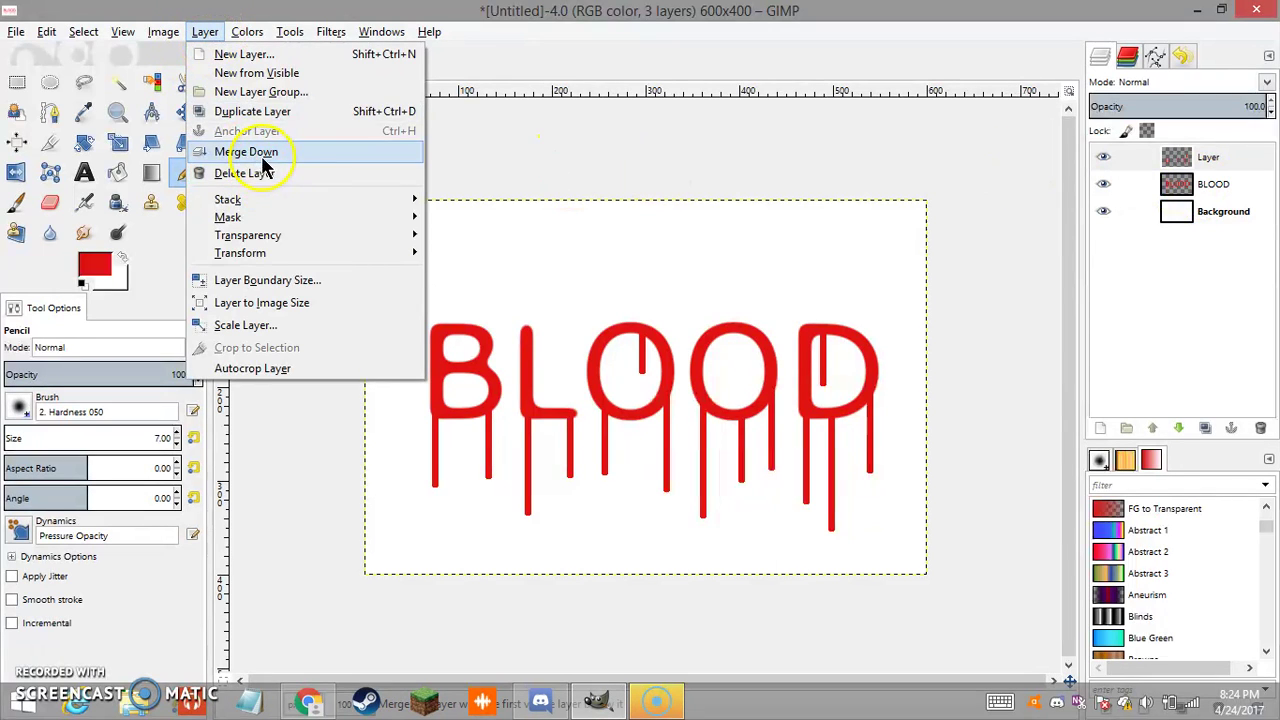
pyautogui.click(263, 155)
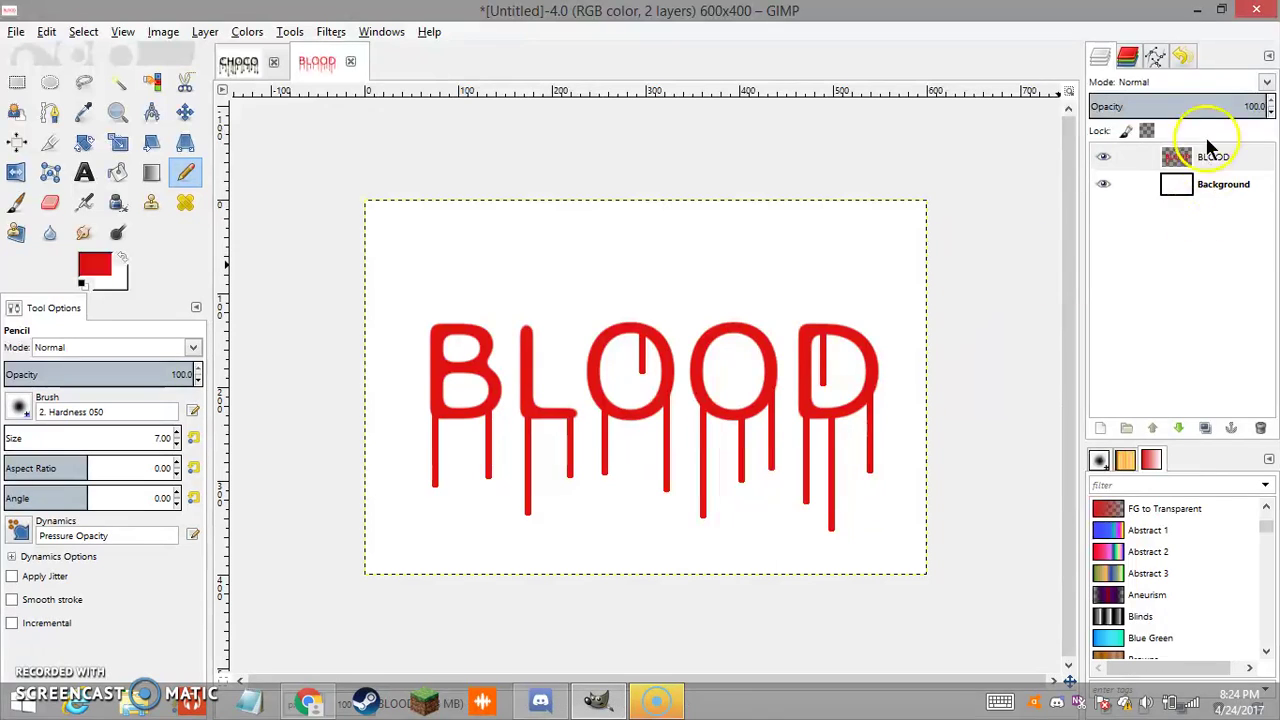
pyautogui.hotkey('ctrl', 'z')
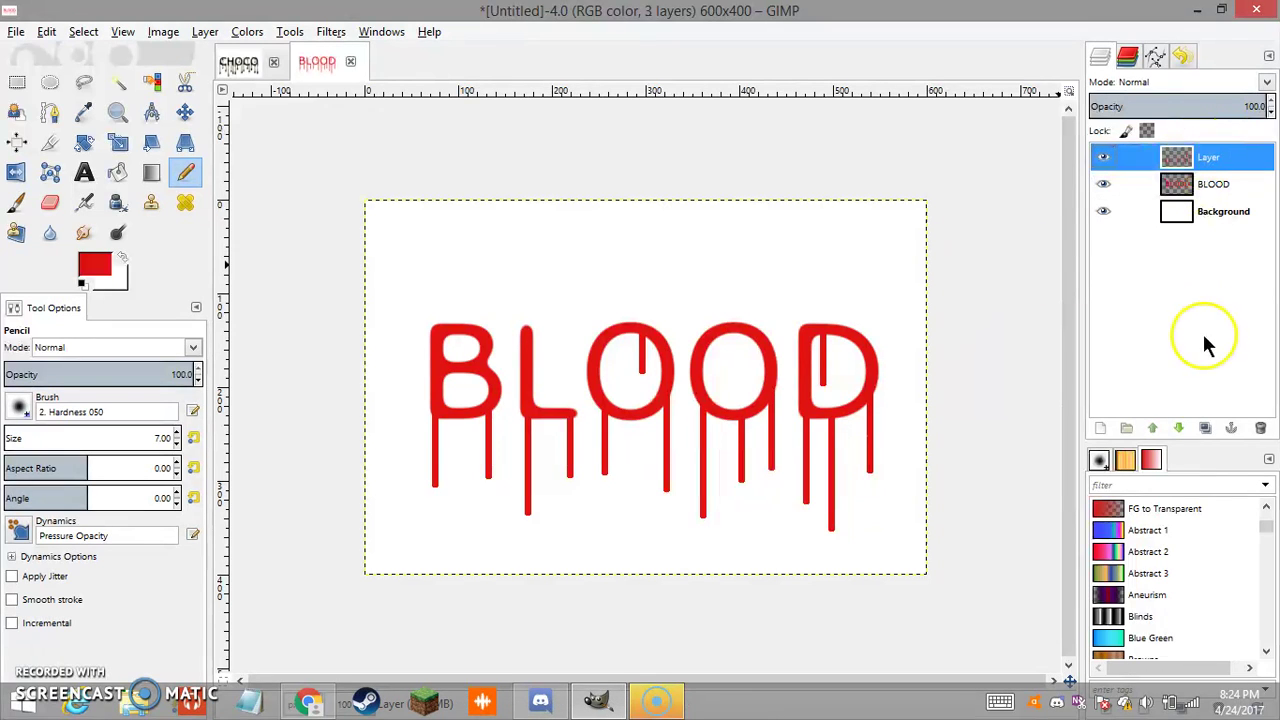
# Merge the drip layer down into the BLOOD layer.
pyautogui.rightClick(1206, 155)
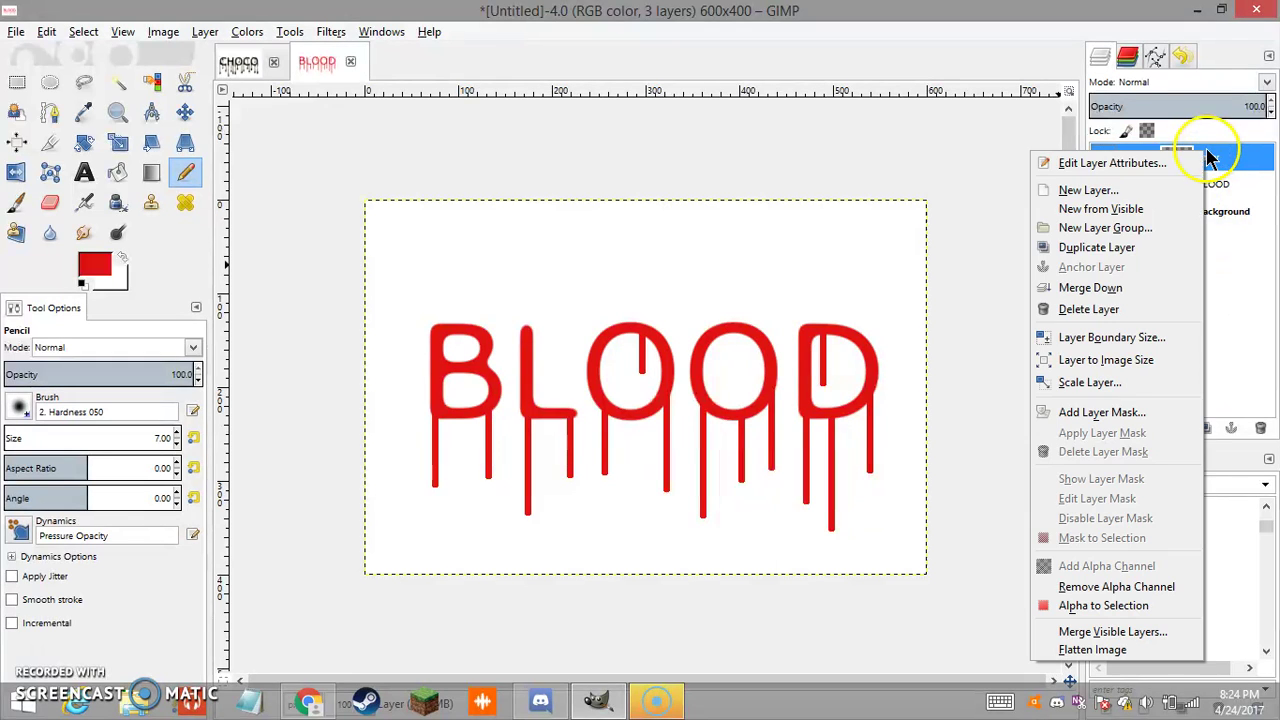
pyautogui.click(1106, 287)
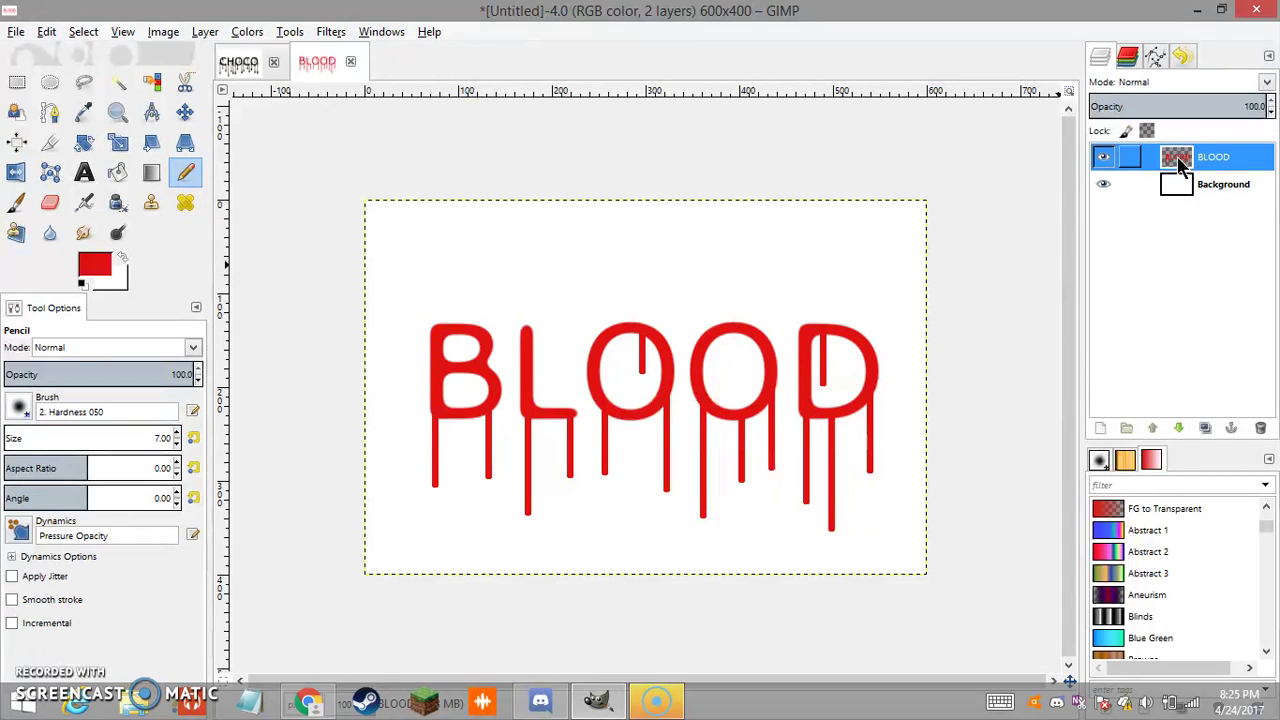
pyautogui.click(857, 329)
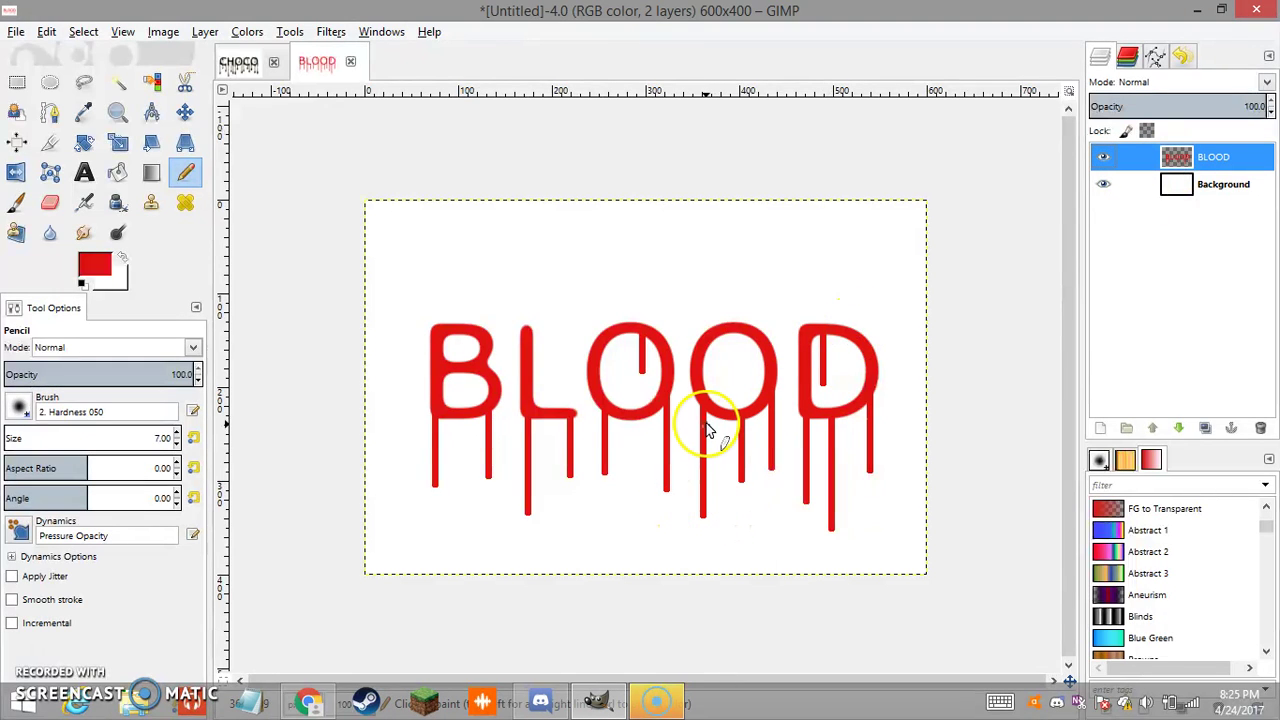
pyautogui.click(418, 300)
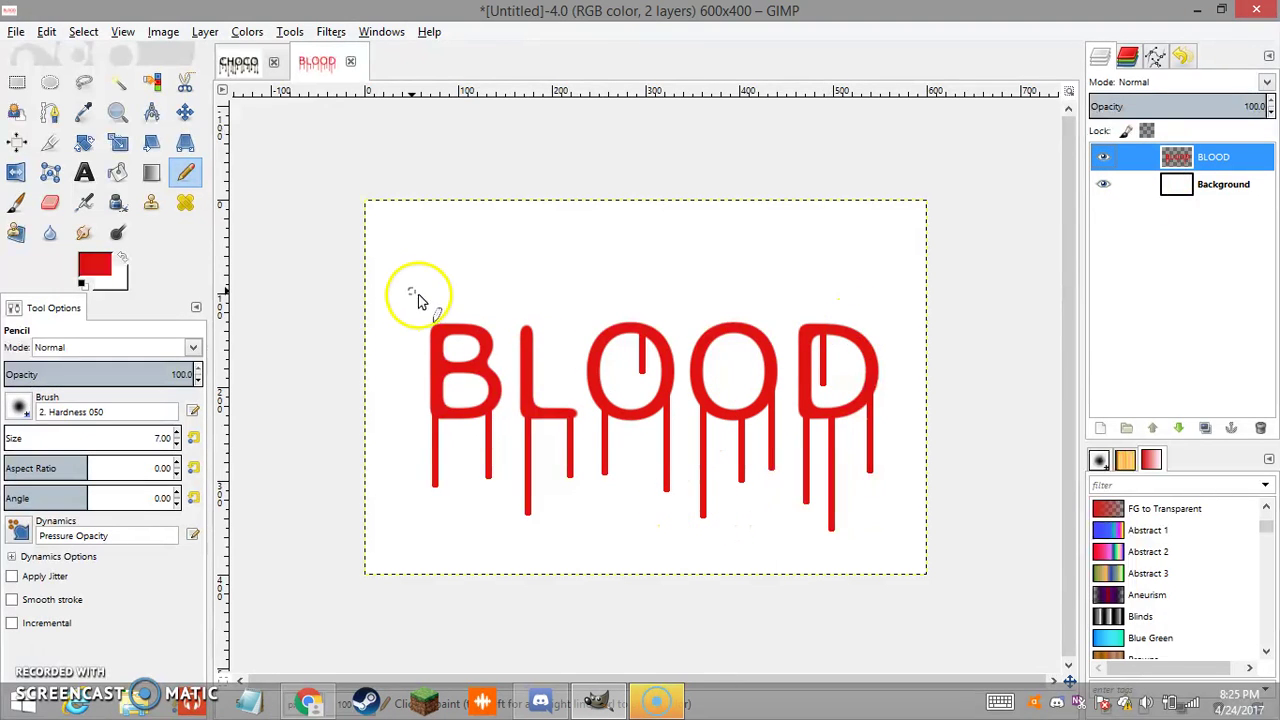
# Start the IWarp distortion on the BLOOD layer with a deform radius of 9 and a deform amount of 0.26.
pyautogui.click(338, 37)
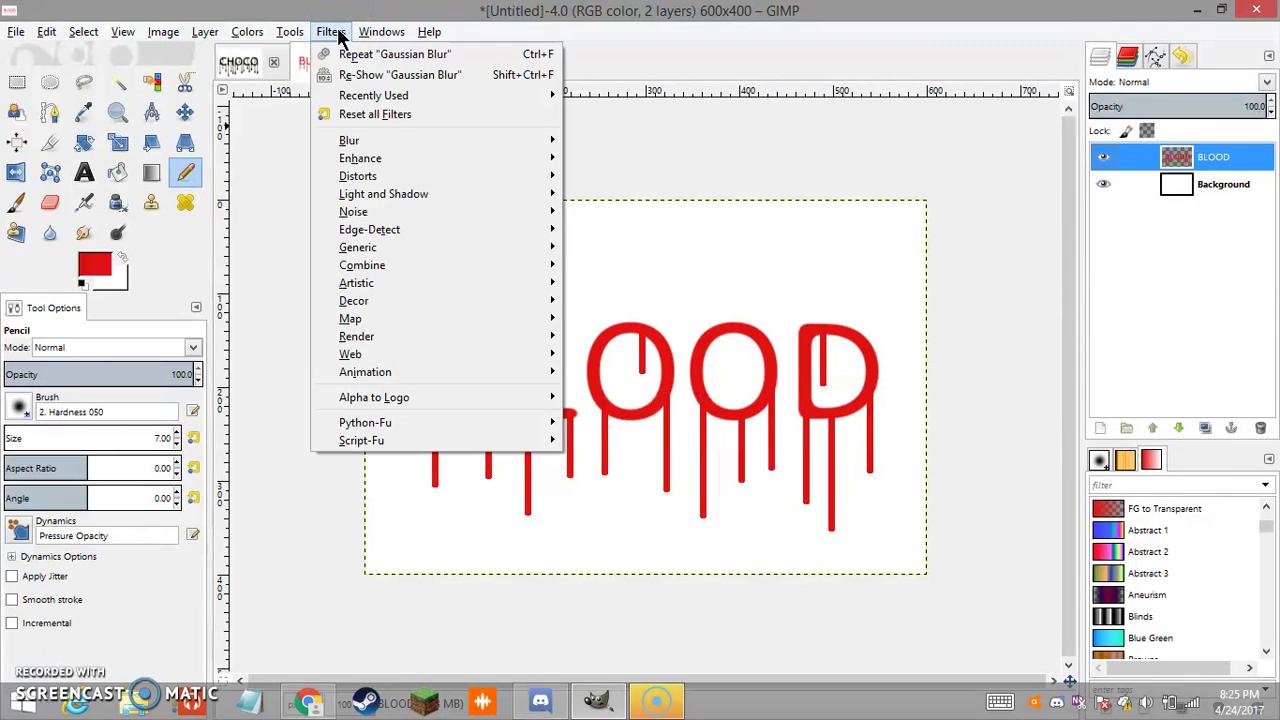
pyautogui.moveTo(375, 180)
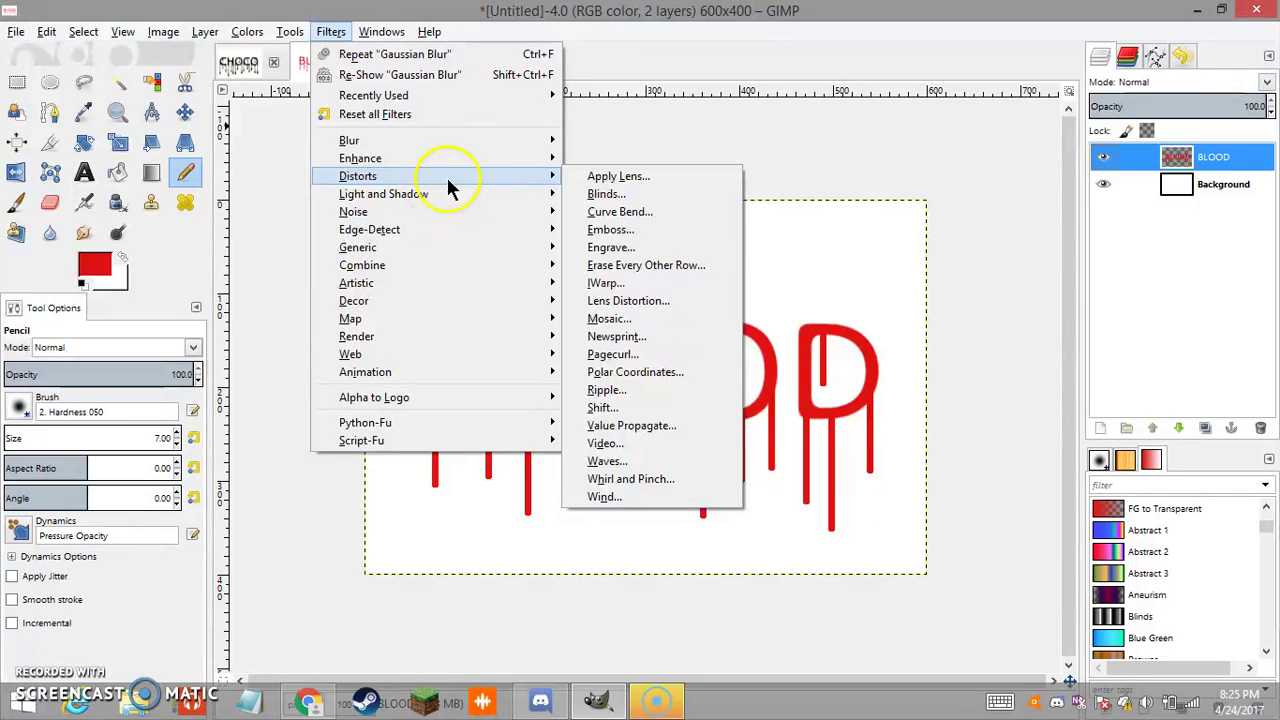
pyautogui.click(605, 229)
pyautogui.click(333, 35)
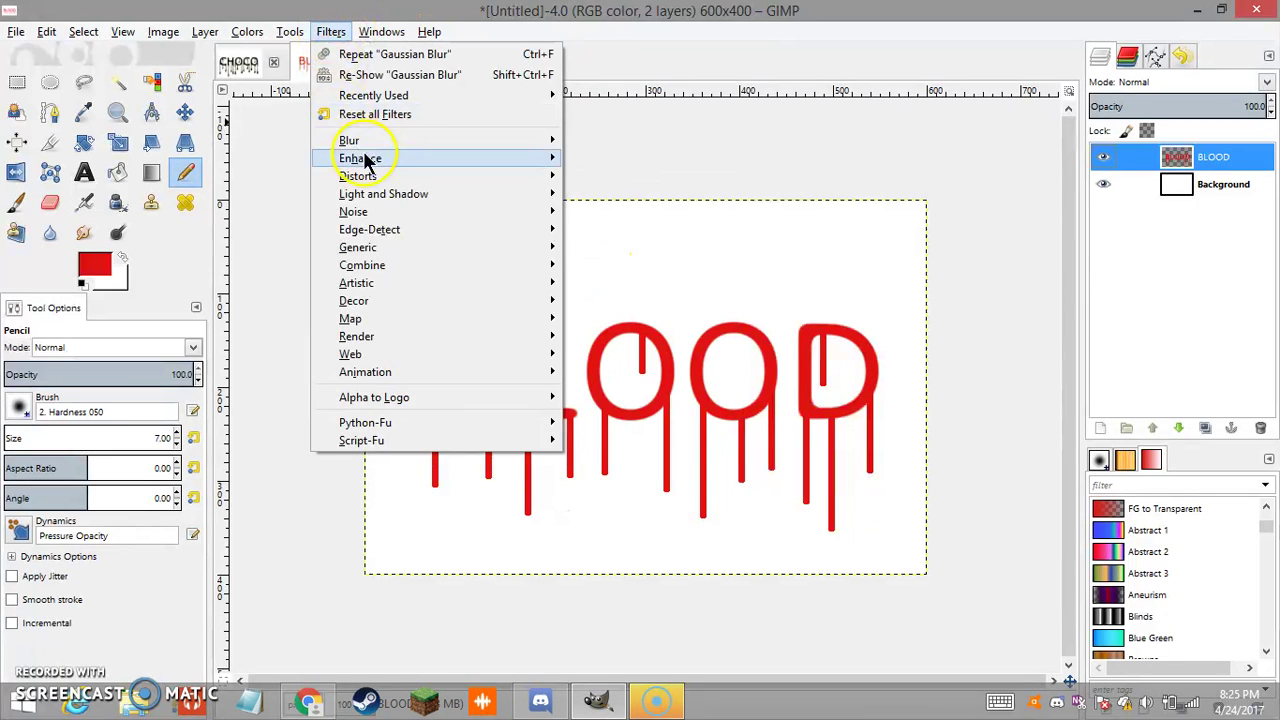
pyautogui.moveTo(391, 178)
pyautogui.click(606, 283)
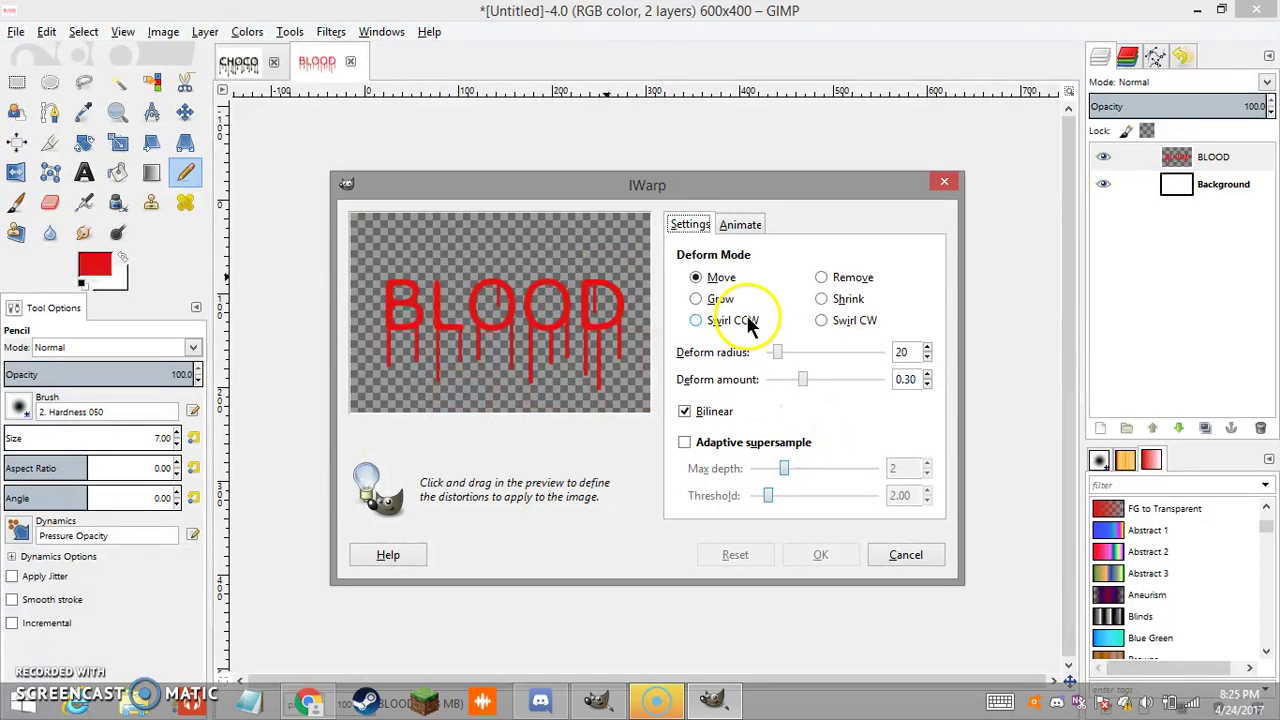
pyautogui.click(927, 359)
pyautogui.click(927, 358)
pyautogui.click(927, 358)
pyautogui.click(927, 358)
pyautogui.click(927, 358)
pyautogui.click(927, 358)
pyautogui.click(927, 384)
pyautogui.click(927, 384)
pyautogui.click(927, 384)
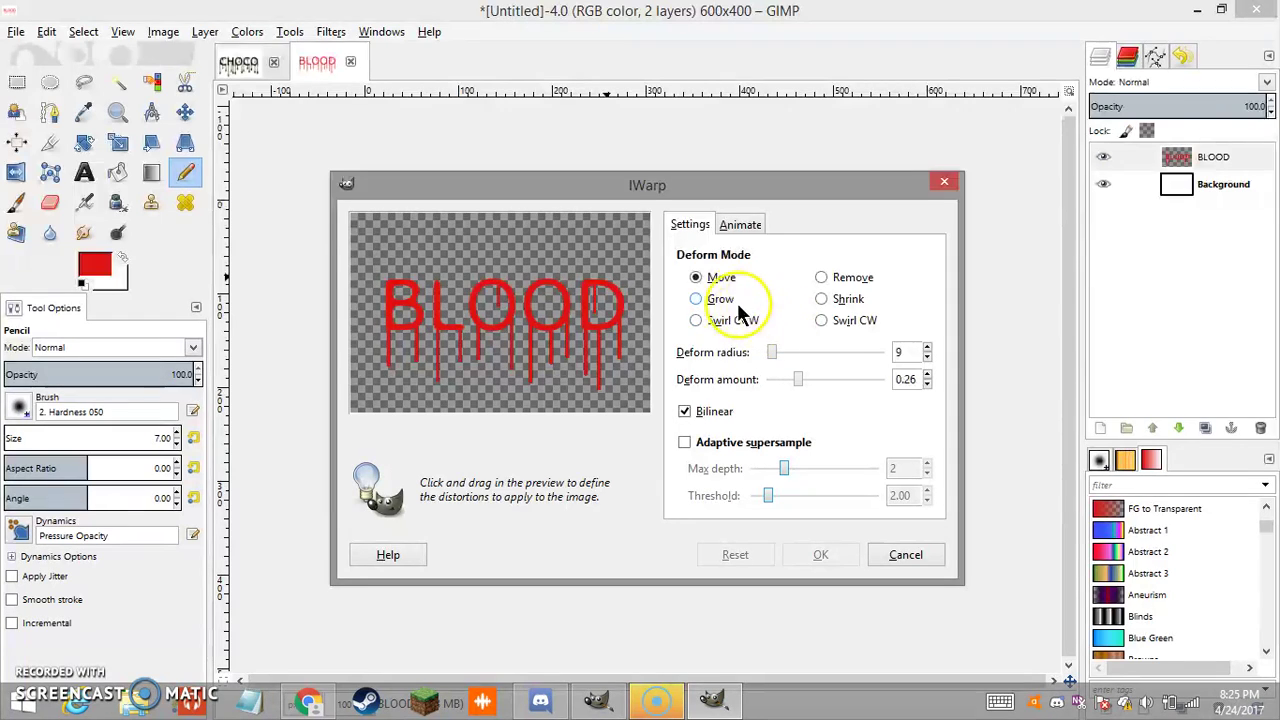
# Swell the lower ends of the drips into rounded drops using the Grow deform mode in the IWarp preview.
pyautogui.click(699, 302)
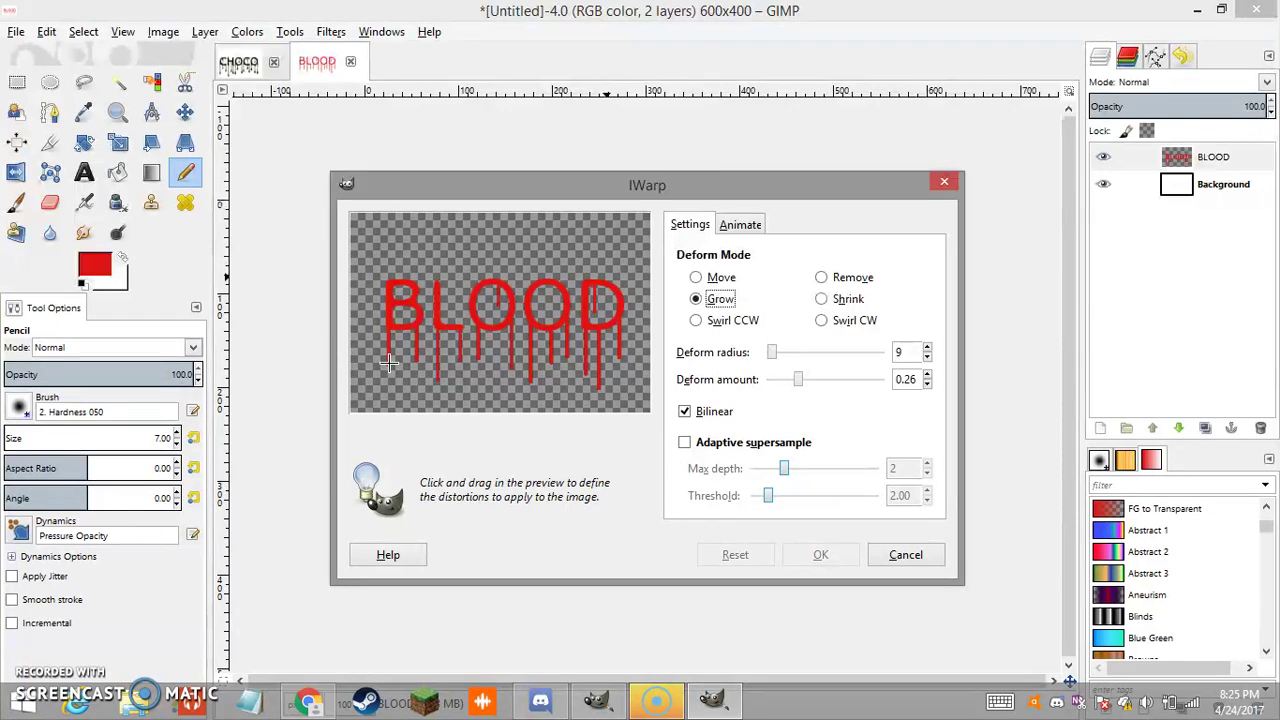
pyautogui.moveTo(389, 362)
pyautogui.mouseDown()
pyautogui.moveTo(437, 357)
pyautogui.moveTo(388, 366)
pyautogui.moveTo(395, 358)
pyautogui.mouseUp()
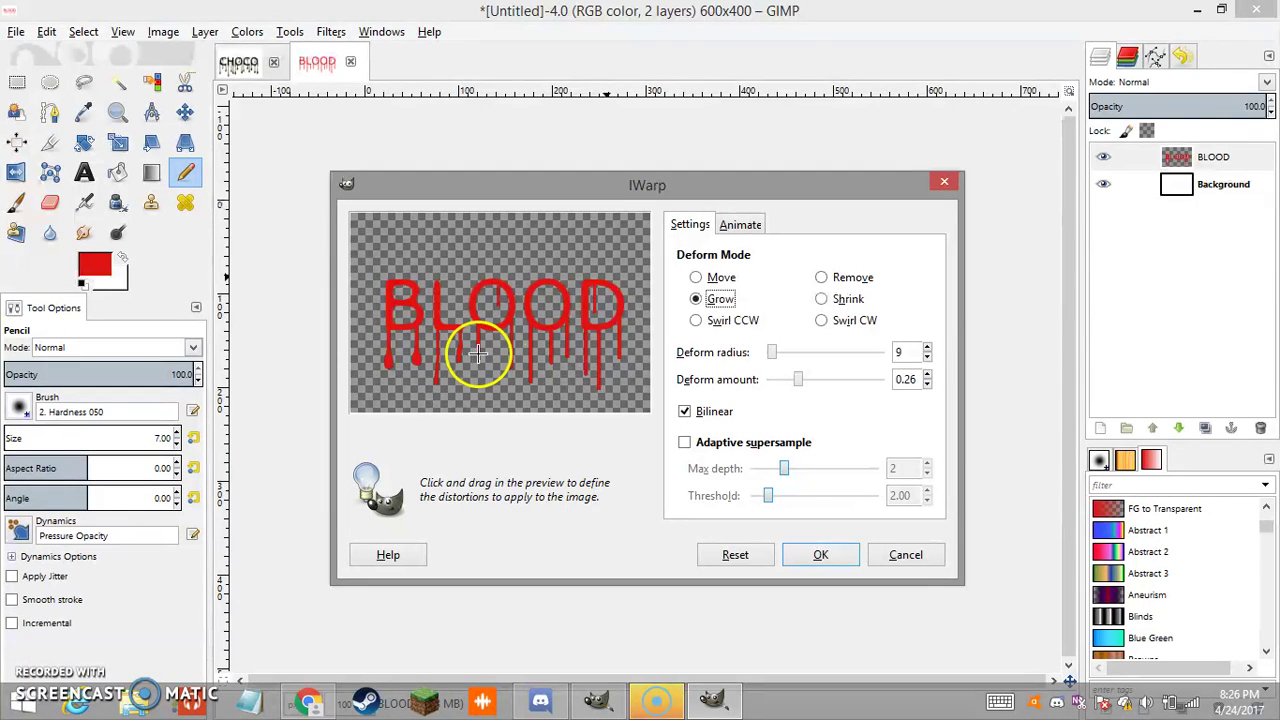
pyautogui.moveTo(427, 360)
pyautogui.mouseDown()
pyautogui.moveTo(386, 362)
pyautogui.moveTo(408, 355)
pyautogui.moveTo(426, 372)
pyautogui.mouseUp()
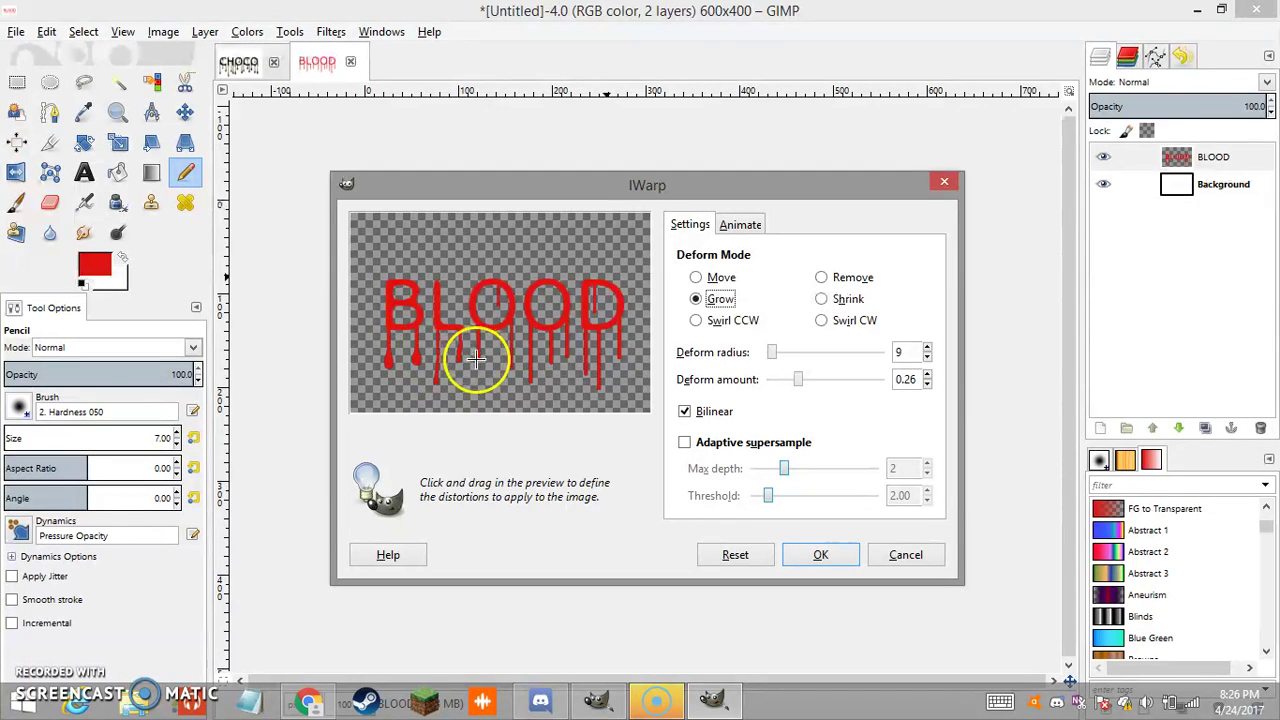
pyautogui.moveTo(482, 358)
pyautogui.mouseDown()
pyautogui.moveTo(571, 366)
pyautogui.moveTo(480, 359)
pyautogui.moveTo(550, 372)
pyautogui.moveTo(533, 376)
pyautogui.mouseUp()
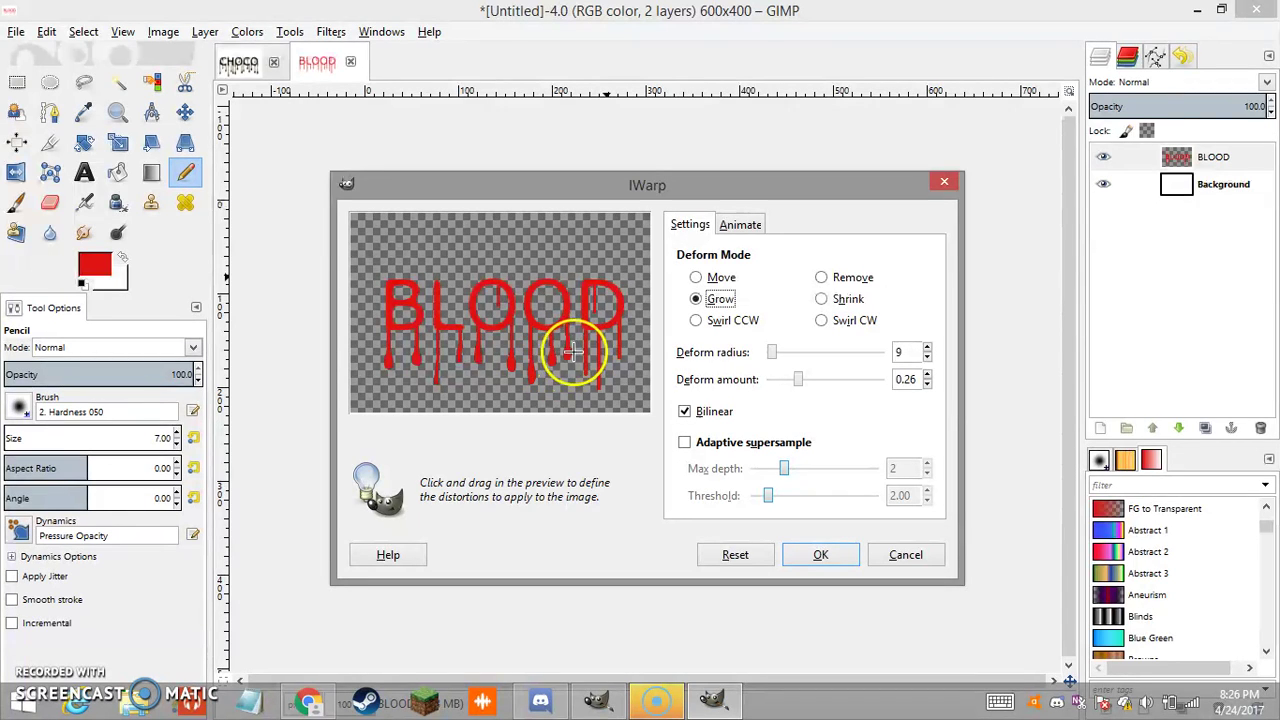
pyautogui.moveTo(584, 357)
pyautogui.mouseDown()
pyautogui.moveTo(638, 396)
pyautogui.moveTo(625, 396)
pyautogui.moveTo(590, 388)
pyautogui.moveTo(654, 382)
pyautogui.moveTo(611, 352)
pyautogui.moveTo(626, 356)
pyautogui.moveTo(592, 307)
pyautogui.moveTo(665, 333)
pyautogui.moveTo(489, 368)
pyautogui.moveTo(415, 362)
pyautogui.moveTo(479, 338)
pyautogui.moveTo(497, 301)
pyautogui.moveTo(501, 312)
pyautogui.moveTo(489, 307)
pyautogui.moveTo(496, 293)
pyautogui.moveTo(620, 322)
pyautogui.mouseUp()
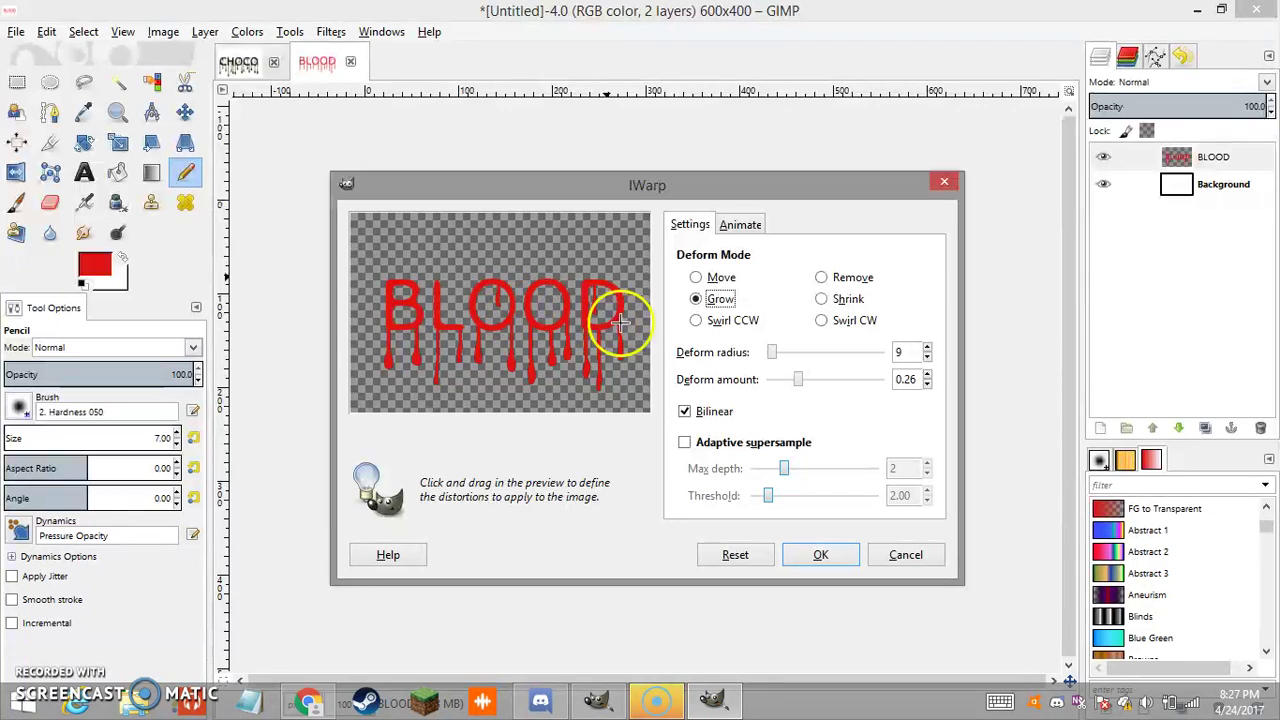
pyautogui.click(731, 551)
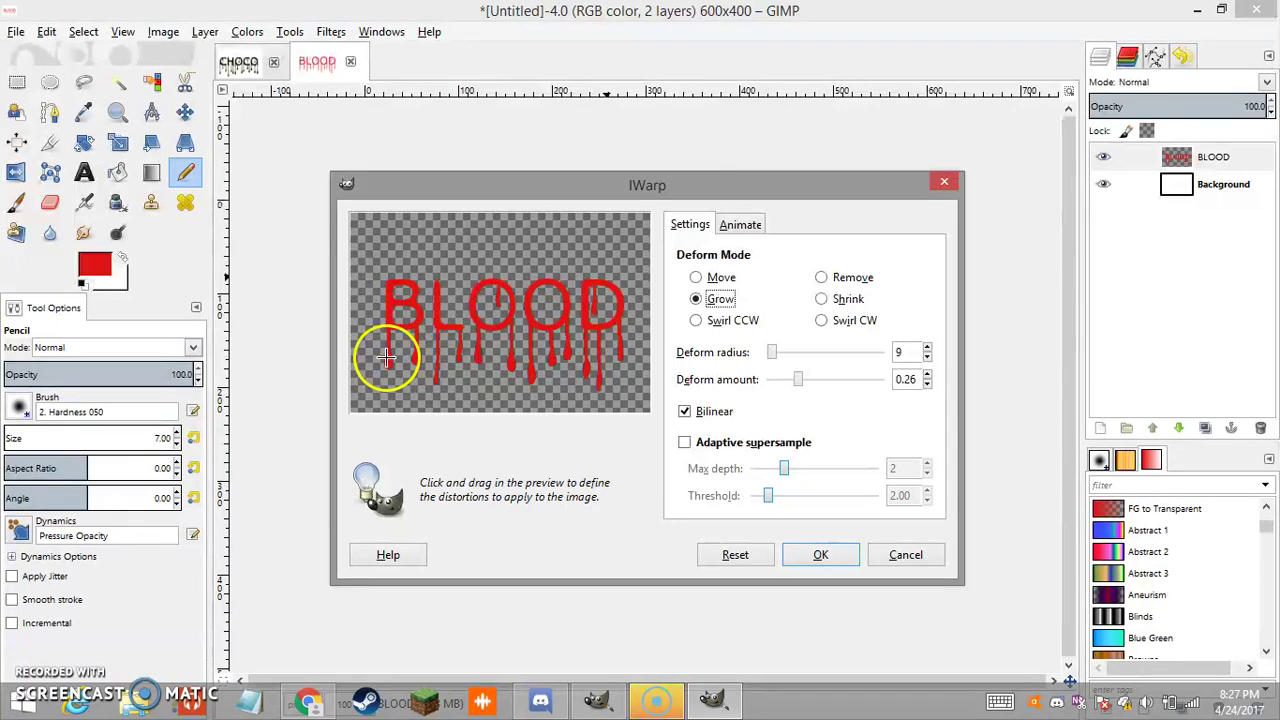
pyautogui.moveTo(493, 346); pyautogui.dragTo(474, 363)
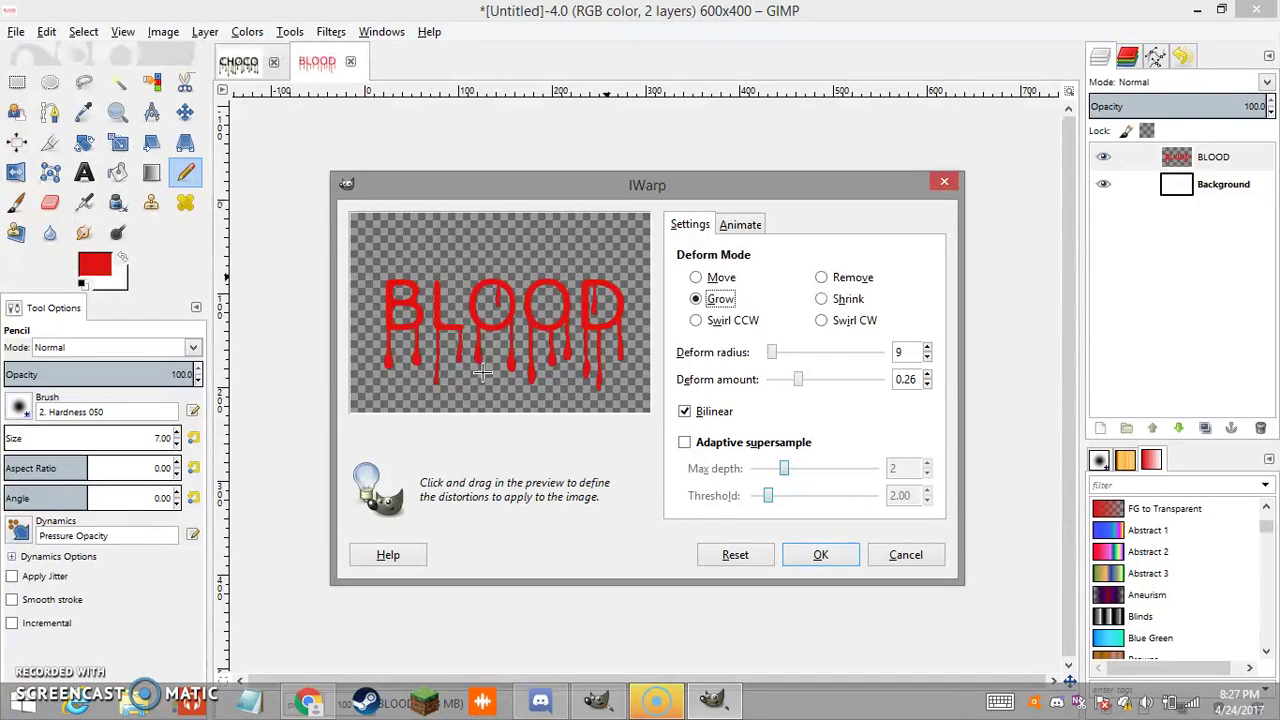
# Grow the junctions where the drips leave the letters, and enlarge the tip of the long drip under the L.
pyautogui.moveTo(376, 308)
pyautogui.mouseDown()
pyautogui.moveTo(461, 343)
pyautogui.moveTo(484, 367)
pyautogui.moveTo(433, 329)
pyautogui.moveTo(532, 344)
pyautogui.moveTo(480, 327)
pyautogui.moveTo(460, 332)
pyautogui.moveTo(481, 340)
pyautogui.moveTo(433, 334)
pyautogui.moveTo(556, 359)
pyautogui.moveTo(513, 323)
pyautogui.mouseUp()
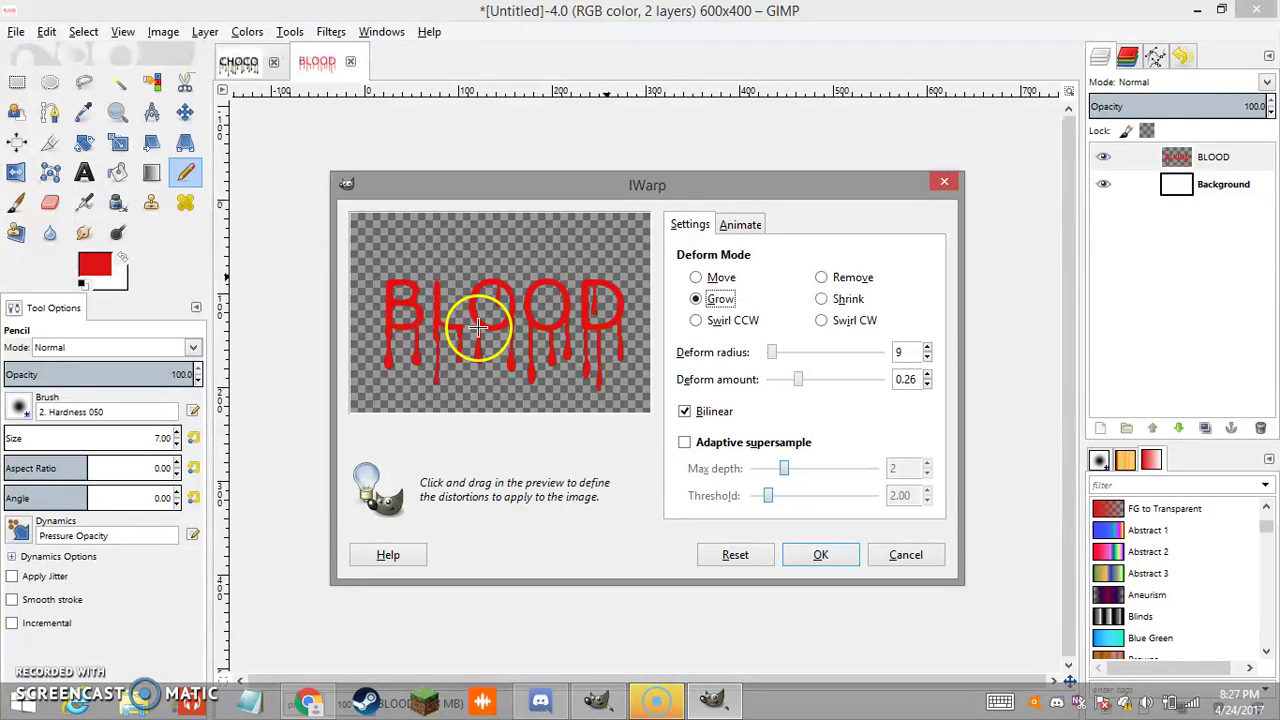
pyautogui.moveTo(481, 330)
pyautogui.mouseDown()
pyautogui.moveTo(636, 373)
pyautogui.moveTo(537, 328)
pyautogui.mouseUp()
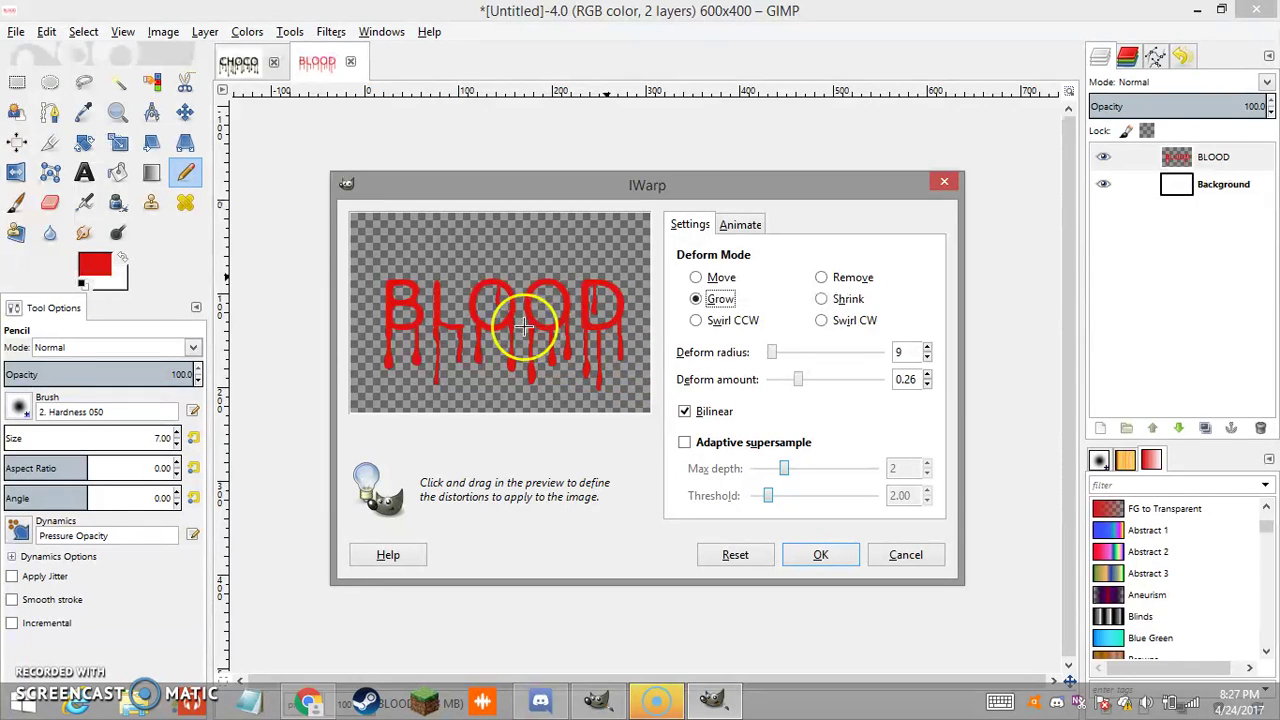
pyautogui.moveTo(506, 331)
pyautogui.mouseDown()
pyautogui.moveTo(497, 284)
pyautogui.moveTo(567, 301)
pyautogui.mouseUp()
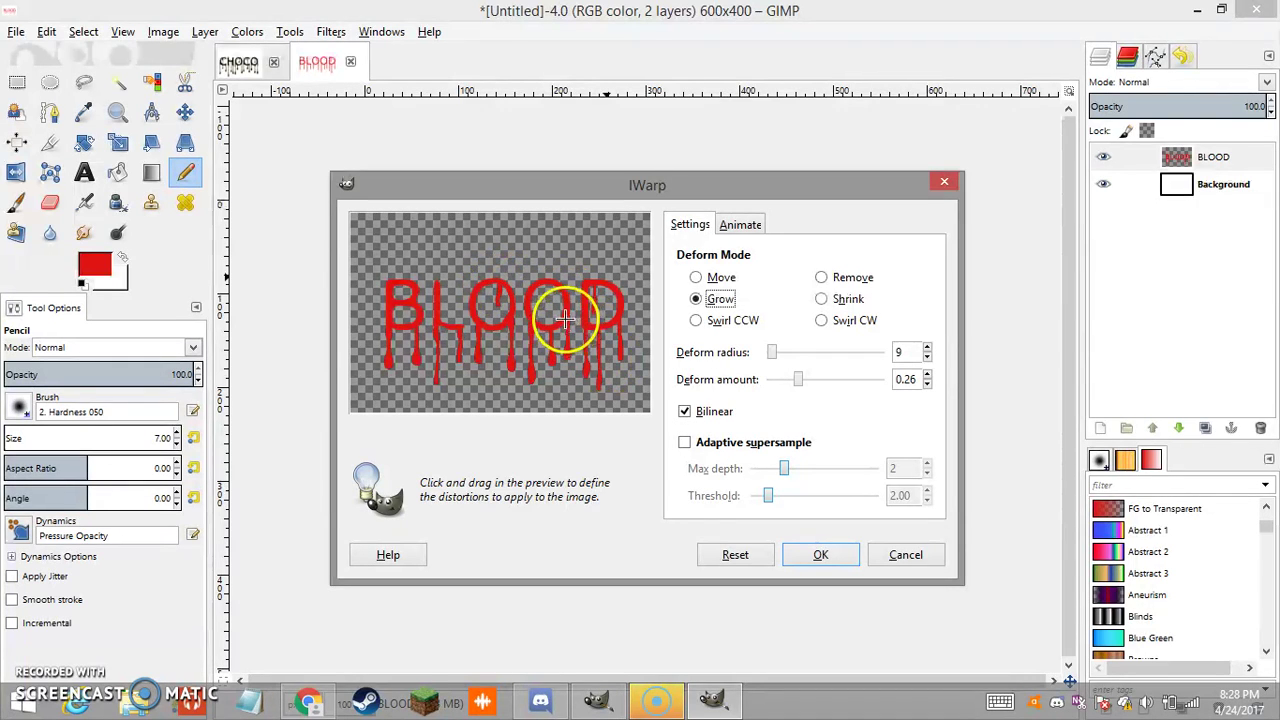
pyautogui.moveTo(555, 336)
pyautogui.mouseDown()
pyautogui.moveTo(541, 336)
pyautogui.moveTo(607, 322)
pyautogui.moveTo(586, 338)
pyautogui.moveTo(598, 343)
pyautogui.moveTo(612, 319)
pyautogui.moveTo(688, 330)
pyautogui.moveTo(591, 286)
pyautogui.mouseUp()
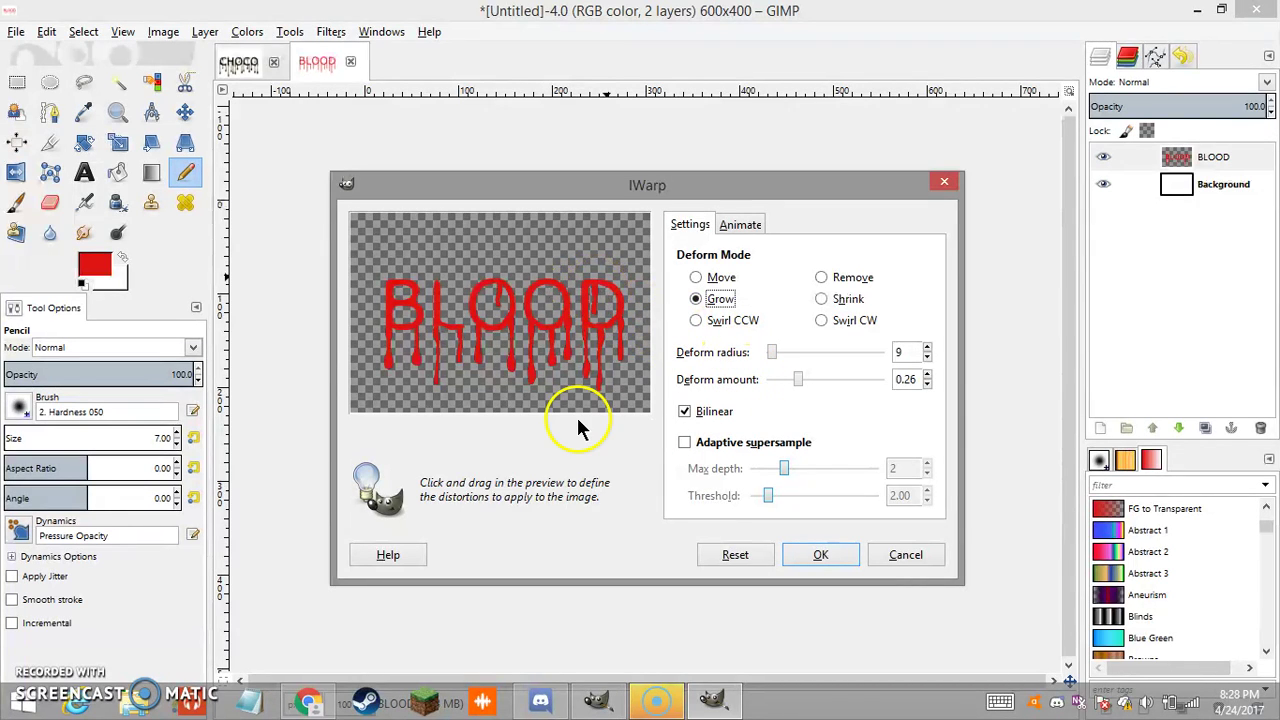
pyautogui.moveTo(429, 372); pyautogui.dragTo(436, 378)
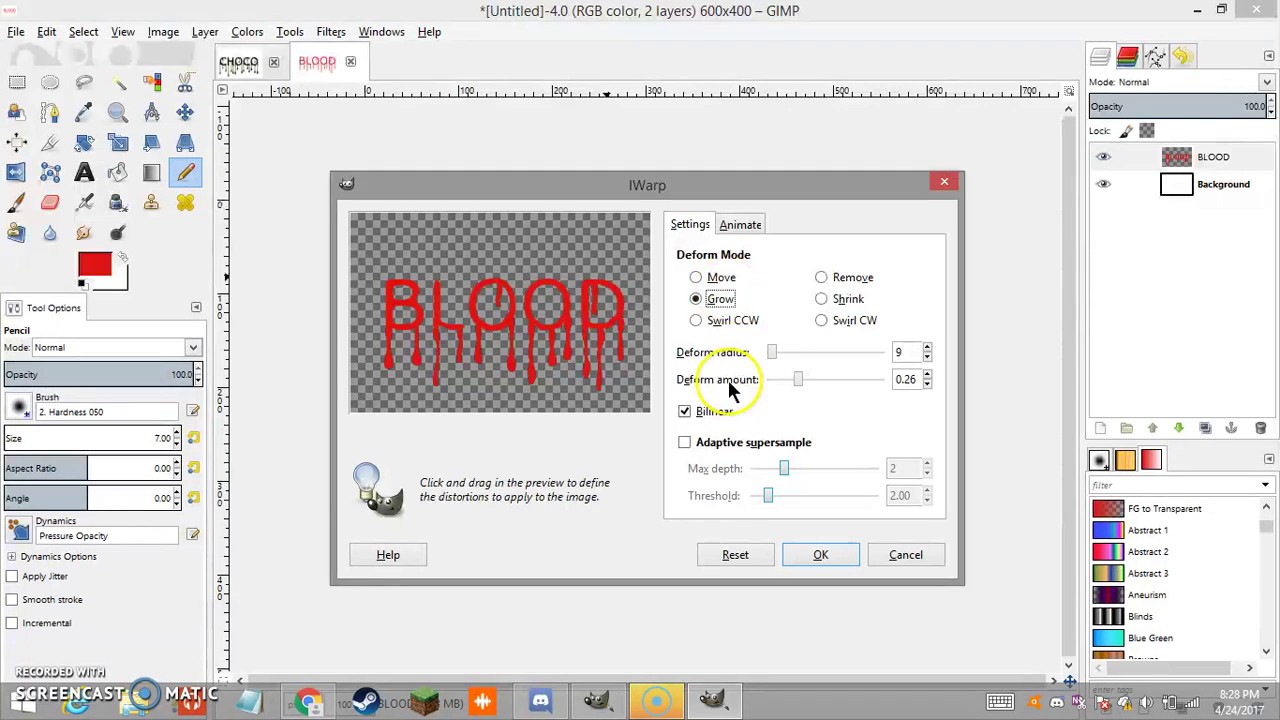
# Thin the middle sections of the drips with the Shrink deform mode and apply the IWarp distortion to the layer.
pyautogui.click(821, 300)
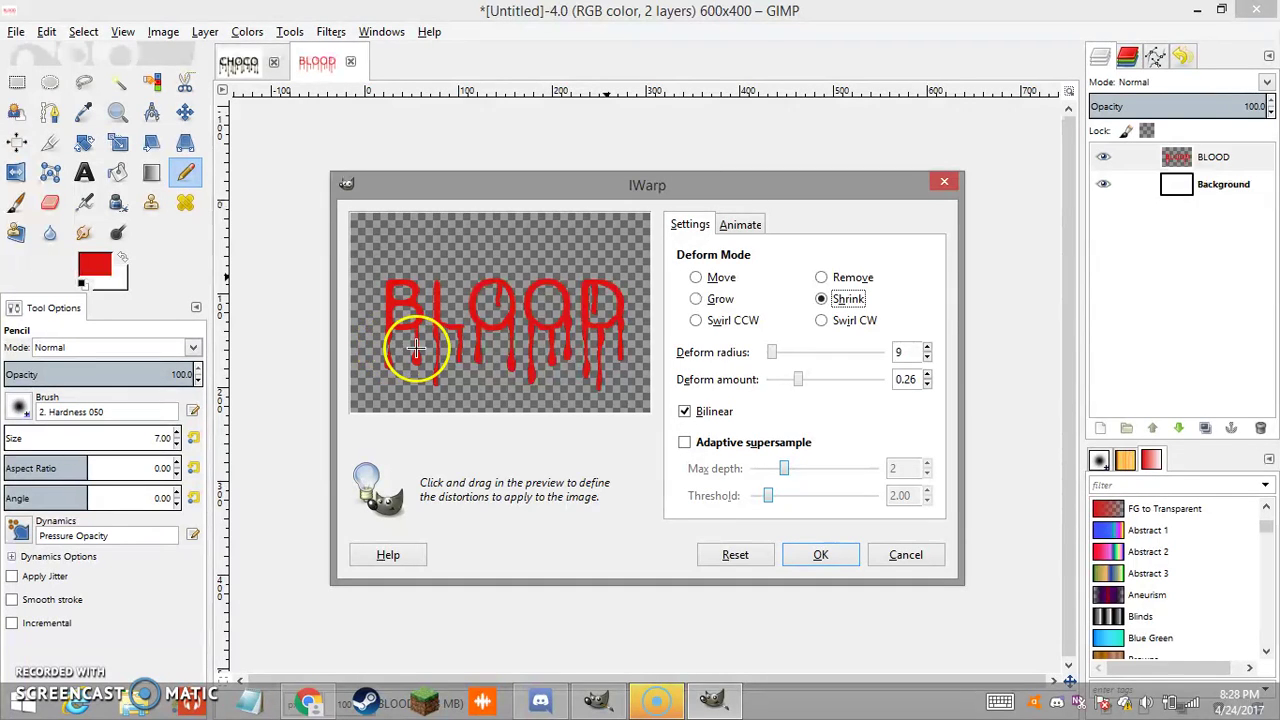
pyautogui.moveTo(416, 352)
pyautogui.mouseDown()
pyautogui.moveTo(400, 349)
pyautogui.moveTo(426, 337)
pyautogui.mouseUp()
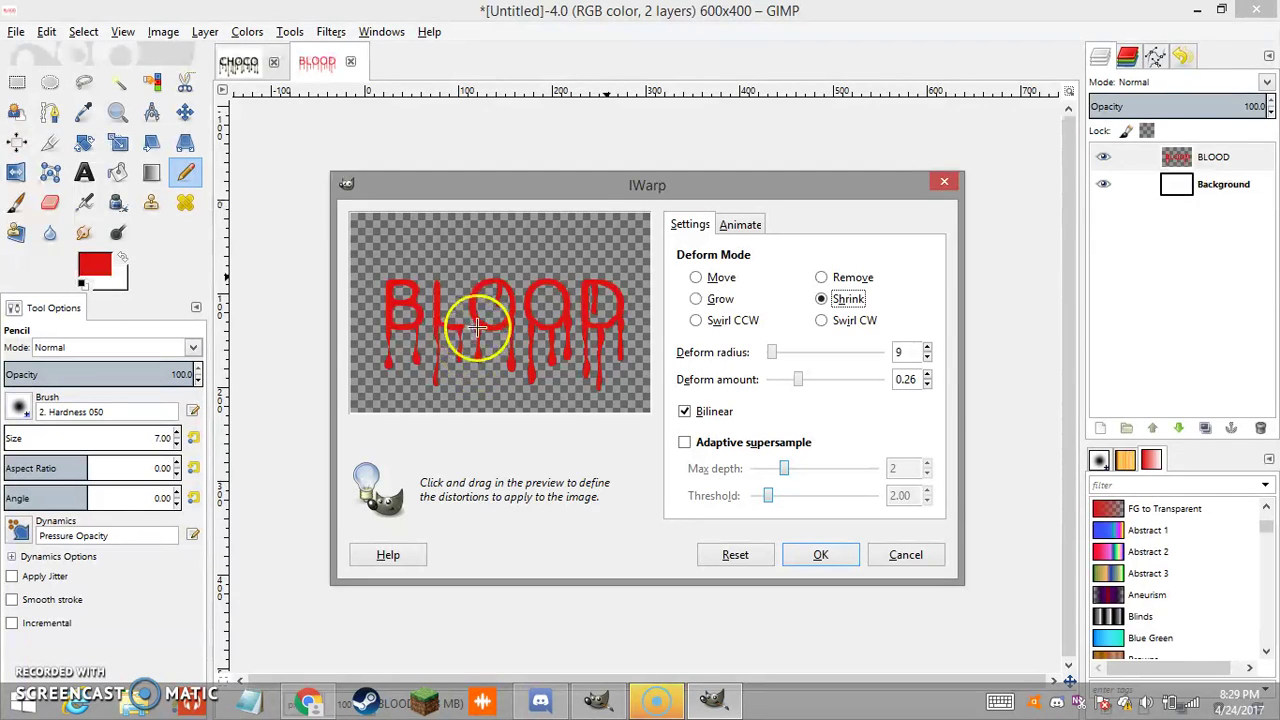
pyautogui.moveTo(509, 344); pyautogui.dragTo(511, 350)
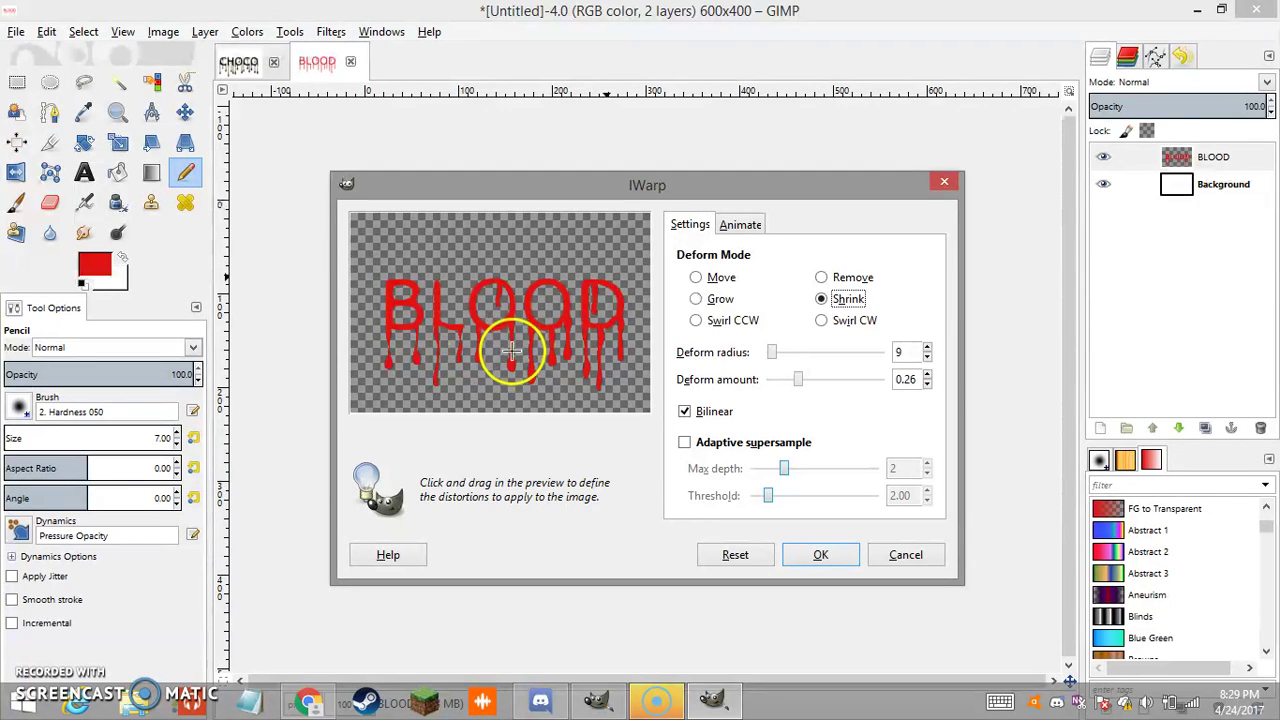
pyautogui.moveTo(509, 367)
pyautogui.mouseDown()
pyautogui.moveTo(549, 369)
pyautogui.moveTo(502, 360)
pyautogui.moveTo(521, 351)
pyautogui.moveTo(513, 314)
pyautogui.moveTo(511, 329)
pyautogui.moveTo(578, 357)
pyautogui.moveTo(531, 357)
pyautogui.mouseUp()
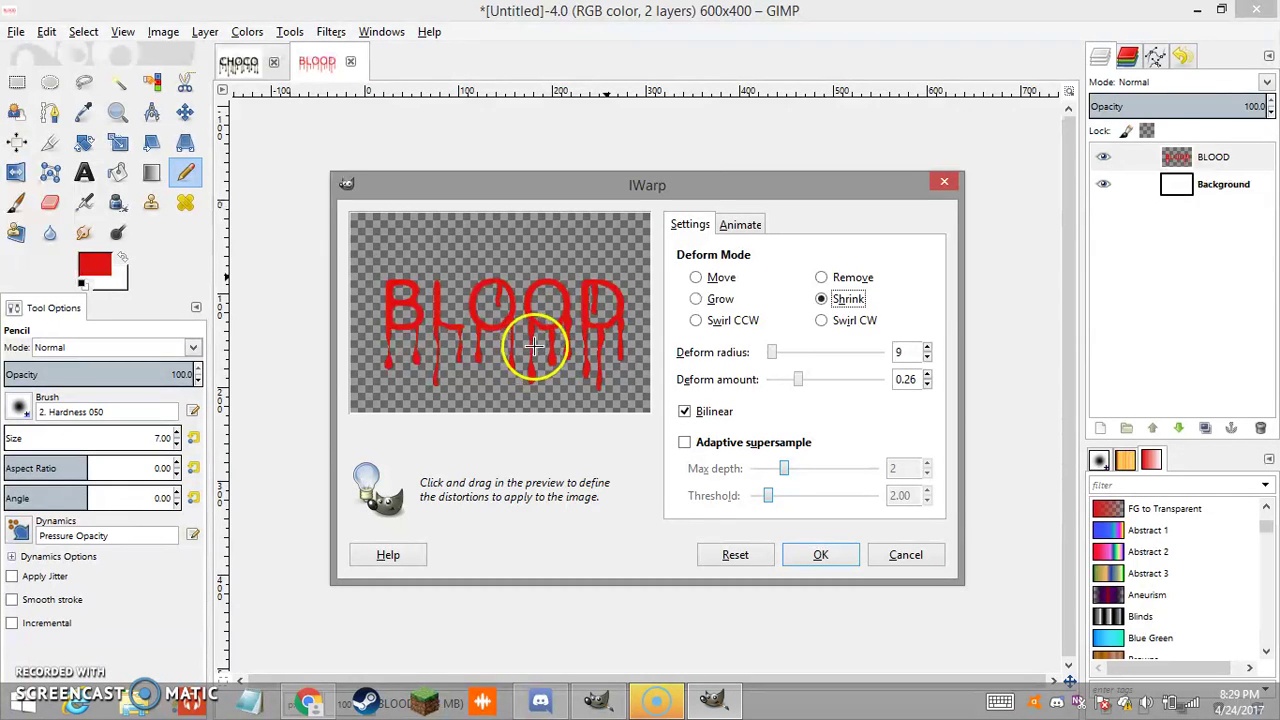
pyautogui.moveTo(530, 340)
pyautogui.mouseDown()
pyautogui.moveTo(391, 354)
pyautogui.moveTo(420, 337)
pyautogui.moveTo(444, 345)
pyautogui.mouseUp()
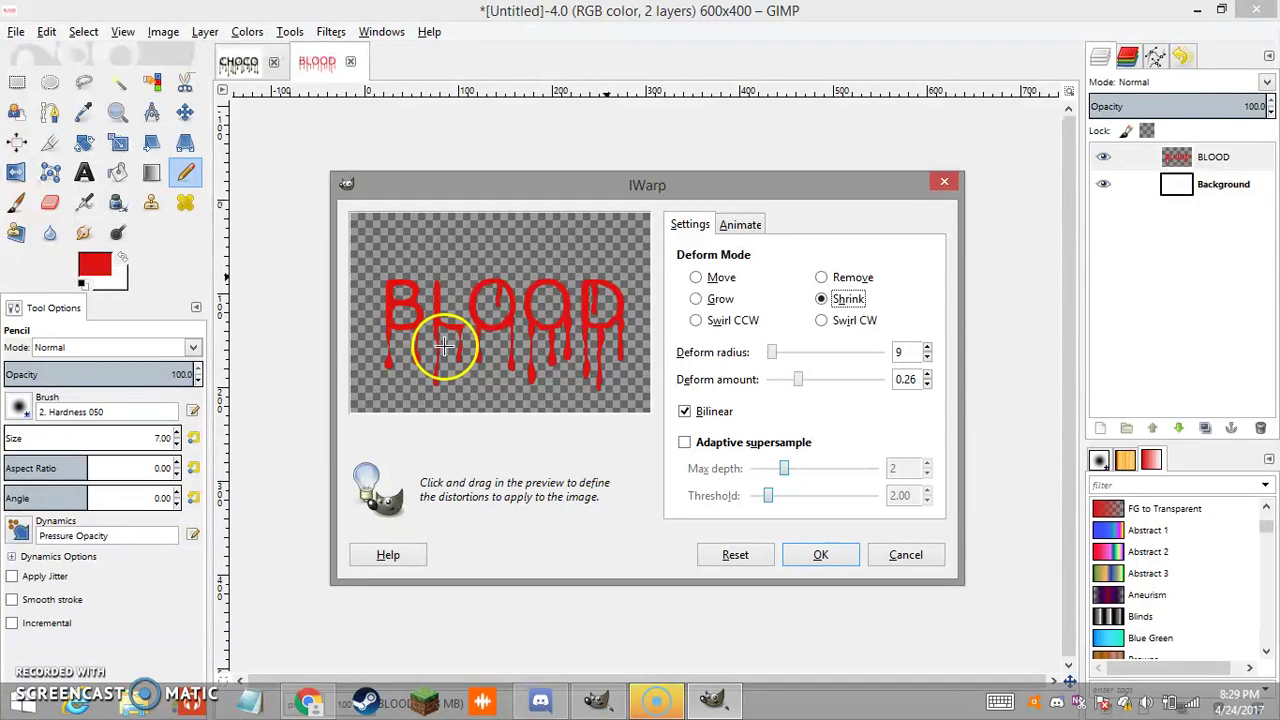
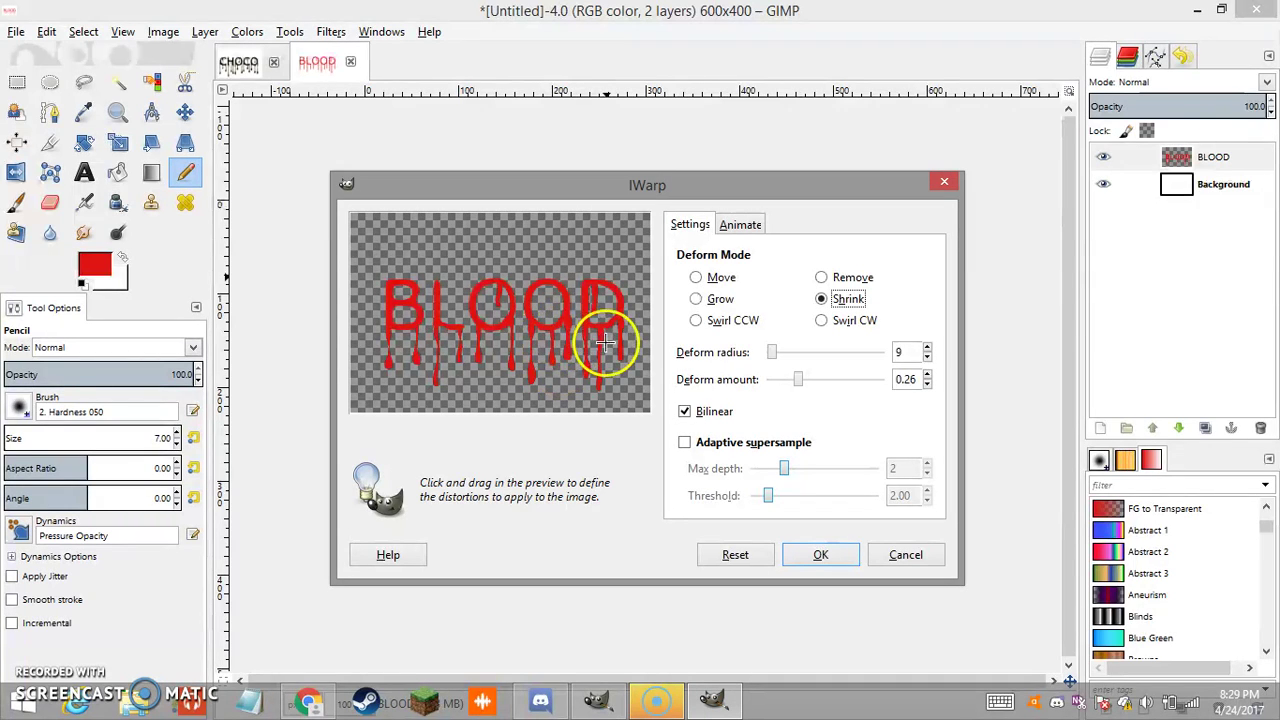
pyautogui.moveTo(566, 346)
pyautogui.mouseDown()
pyautogui.moveTo(570, 330)
pyautogui.moveTo(573, 347)
pyautogui.mouseUp()
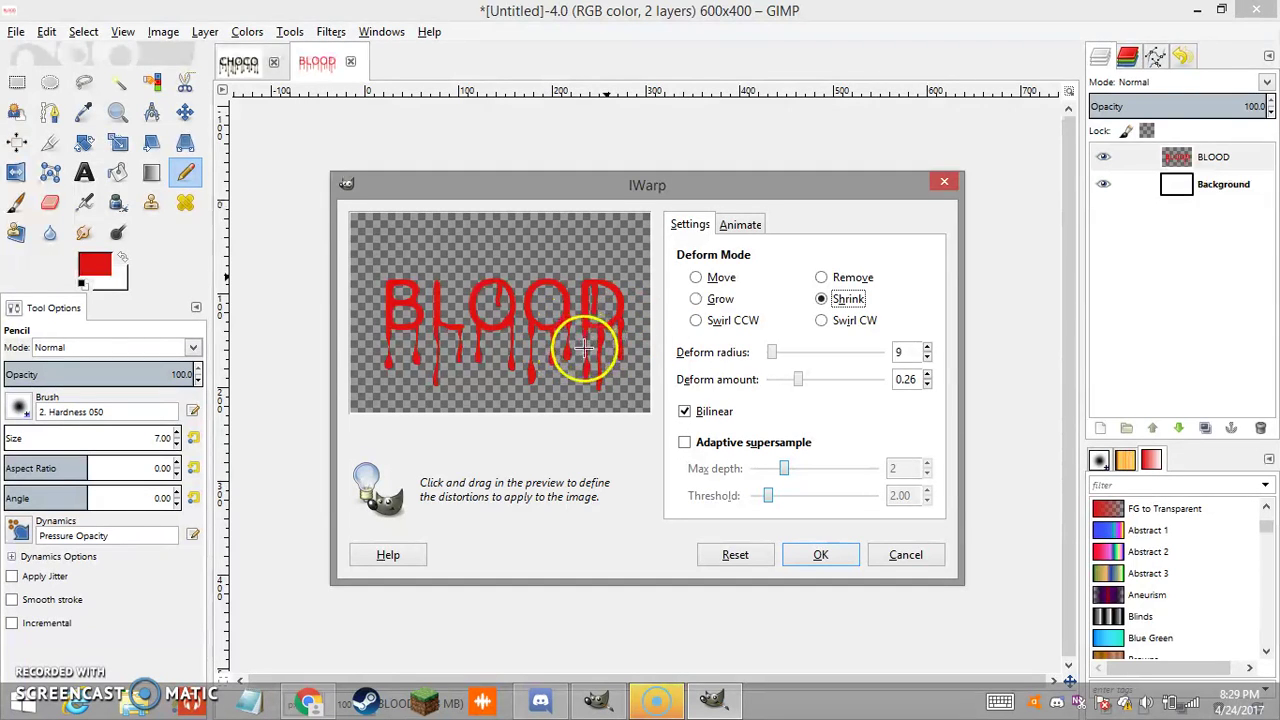
pyautogui.moveTo(619, 342)
pyautogui.mouseDown()
pyautogui.moveTo(594, 344)
pyautogui.moveTo(598, 365)
pyautogui.mouseUp()
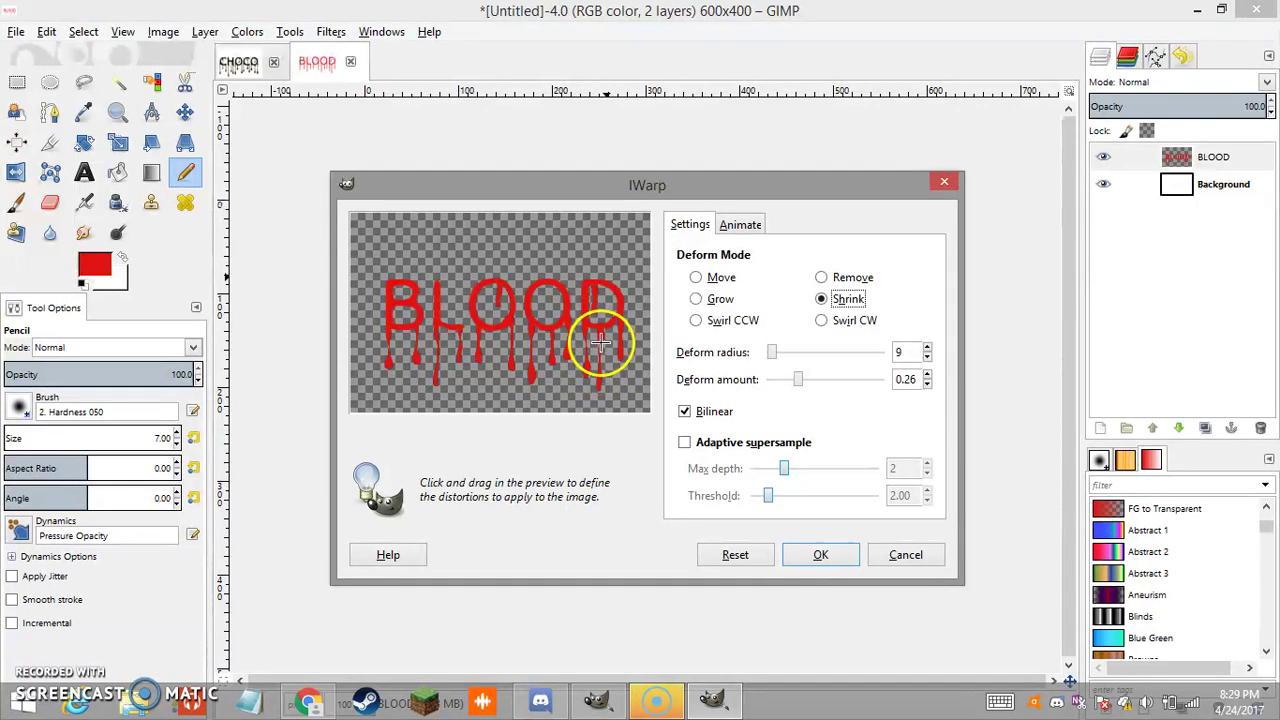
pyautogui.moveTo(620, 342)
pyautogui.mouseDown()
pyautogui.moveTo(577, 291)
pyautogui.moveTo(640, 322)
pyautogui.moveTo(506, 310)
pyautogui.moveTo(490, 285)
pyautogui.moveTo(494, 298)
pyautogui.moveTo(499, 285)
pyautogui.moveTo(760, 368)
pyautogui.mouseUp()
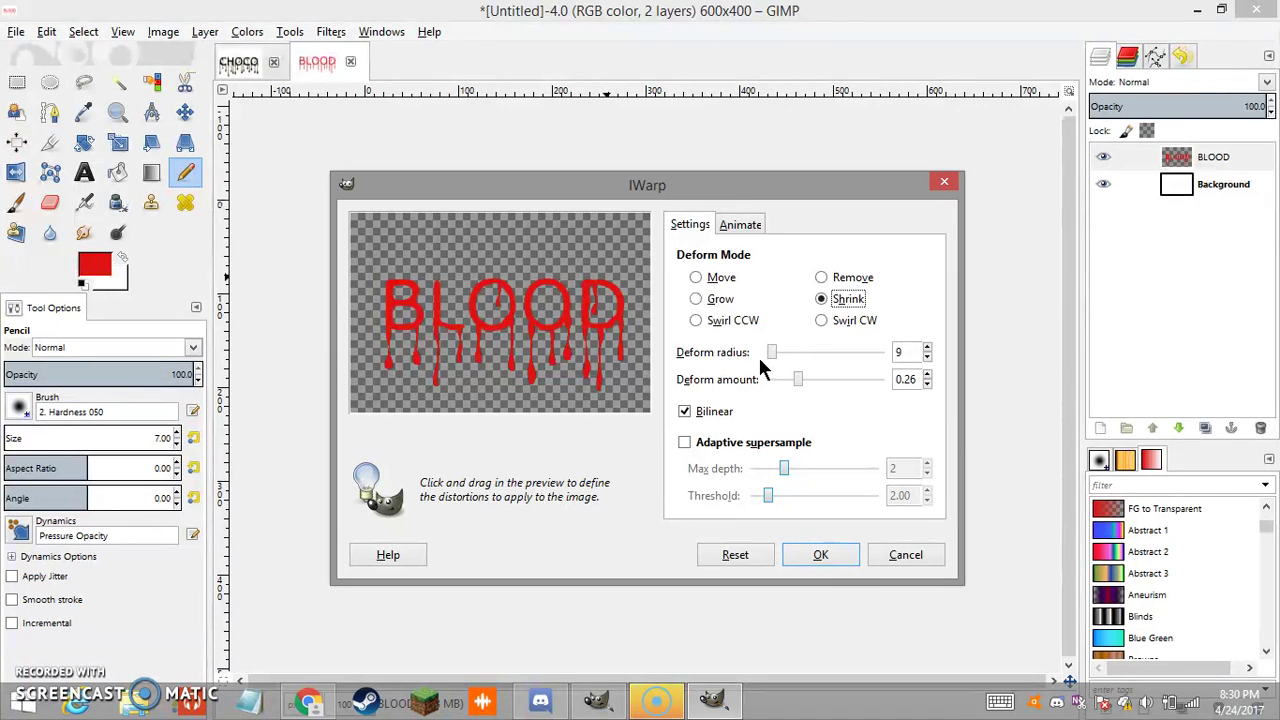
pyautogui.click(826, 562)
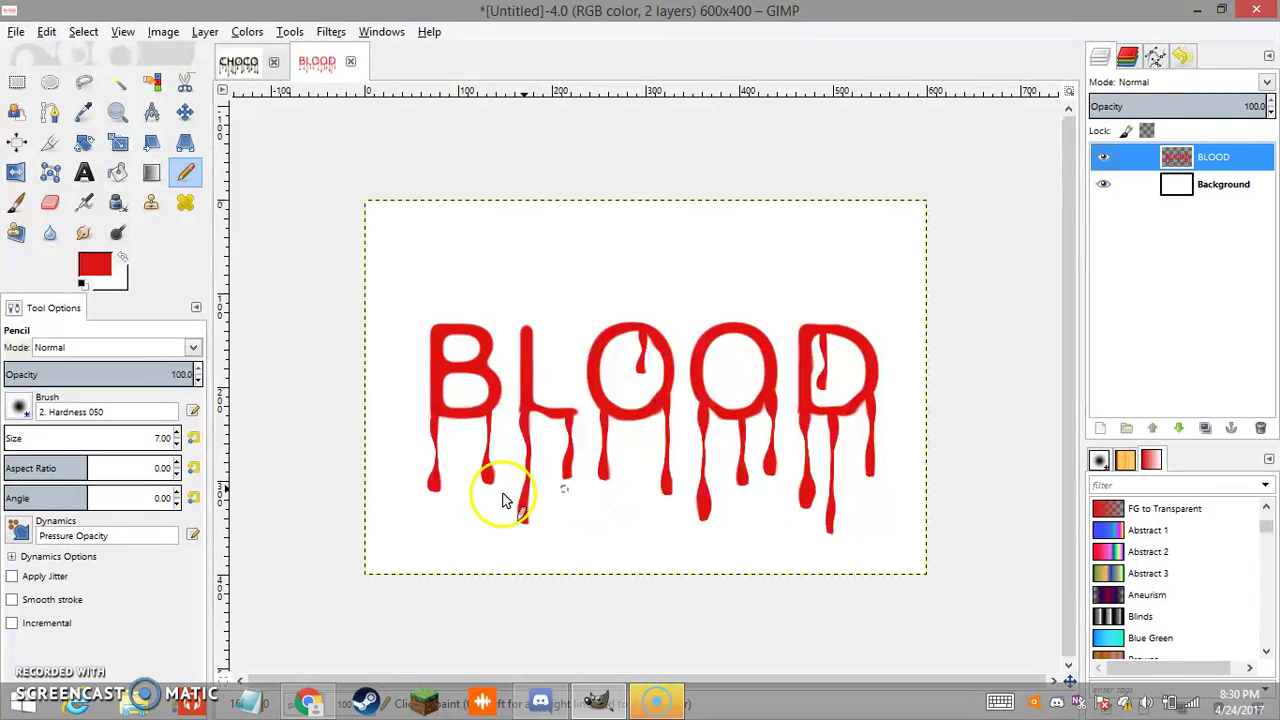
pyautogui.moveTo(875, 352); pyautogui.dragTo(836, 364)
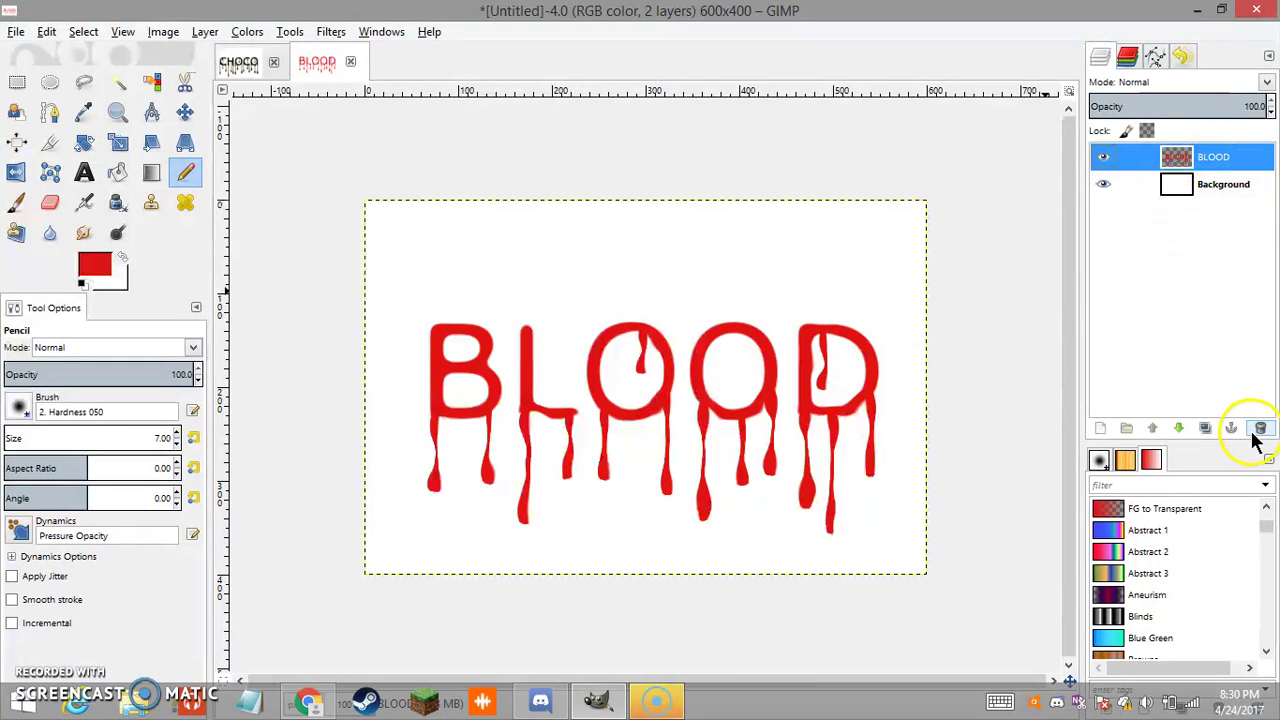
# Duplicate the BLOOD layer and lock the alpha channel of the copy.
pyautogui.click(1205, 430)
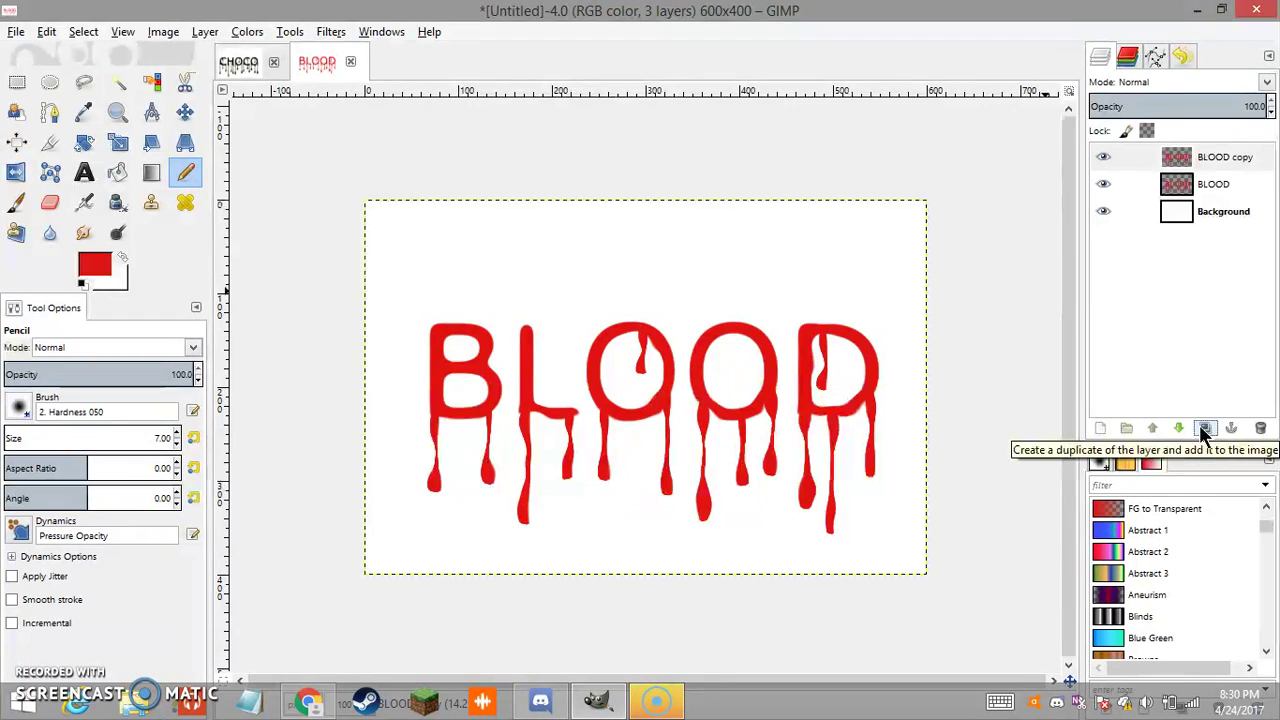
pyautogui.click(1207, 187)
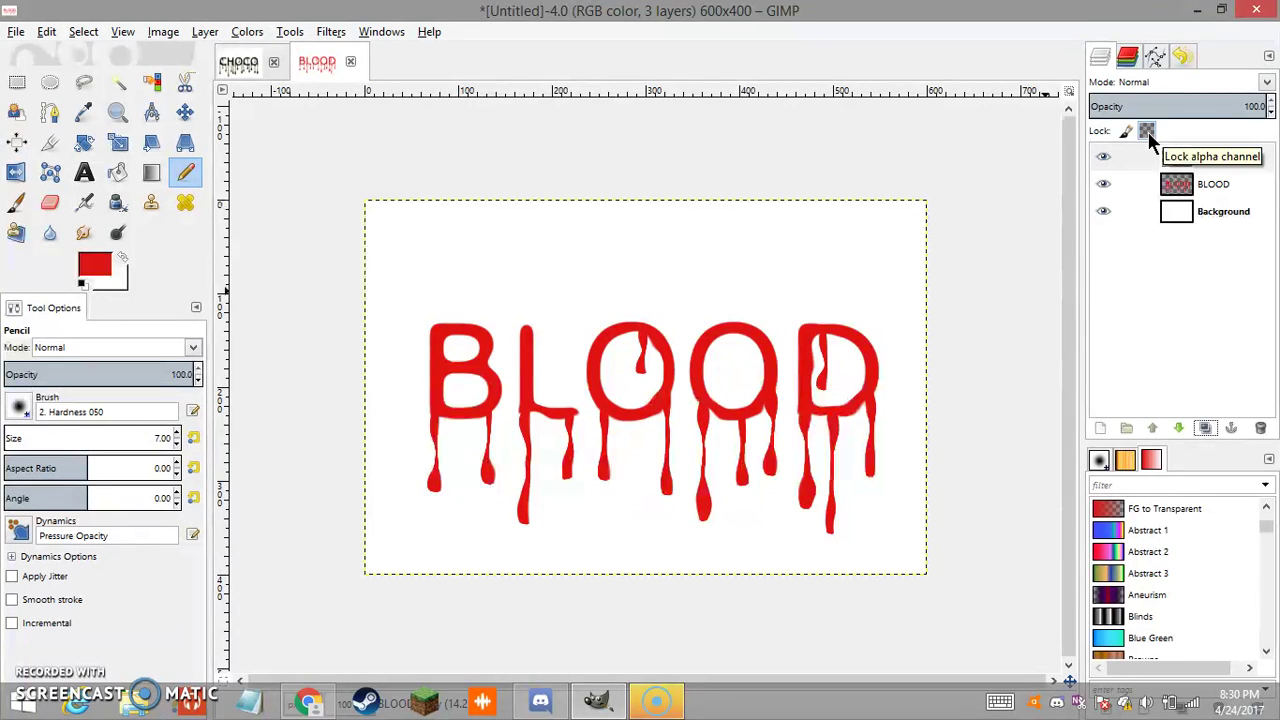
pyautogui.click(1148, 133)
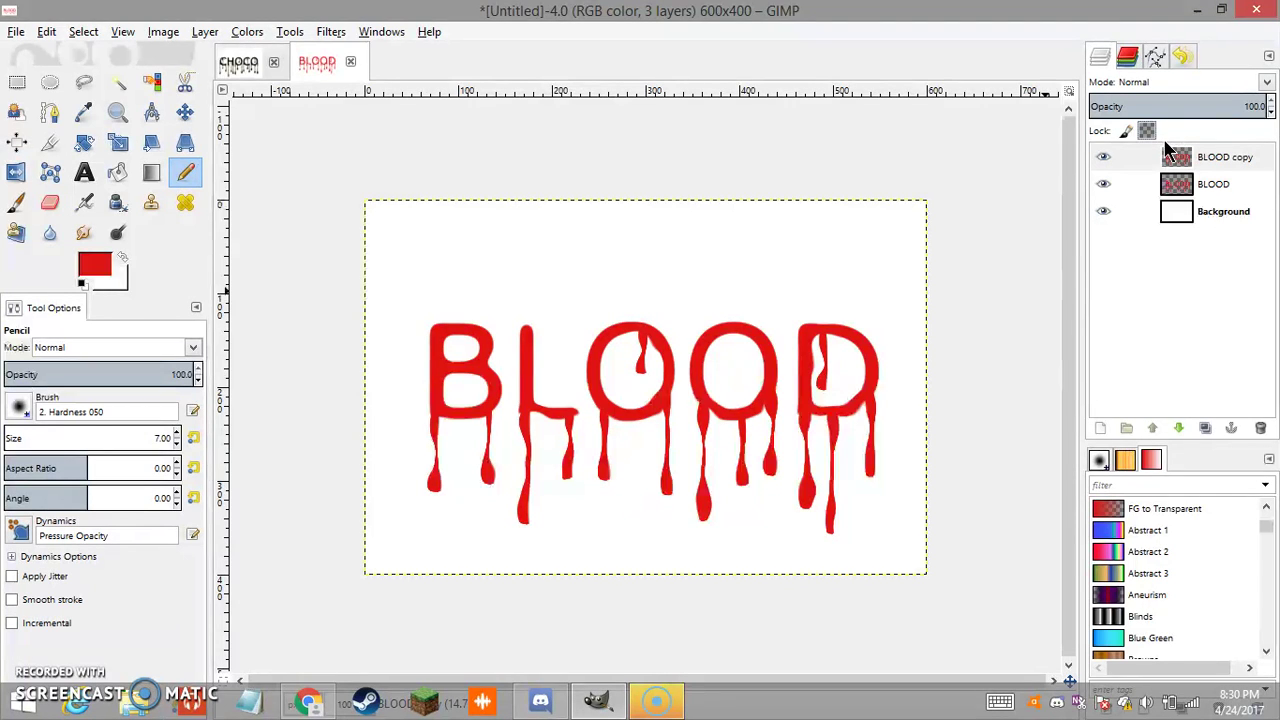
# Convert the BLOOD copy layer's alpha to a selection and create a new channel initialized from that selection.
pyautogui.rightClick(1172, 157)
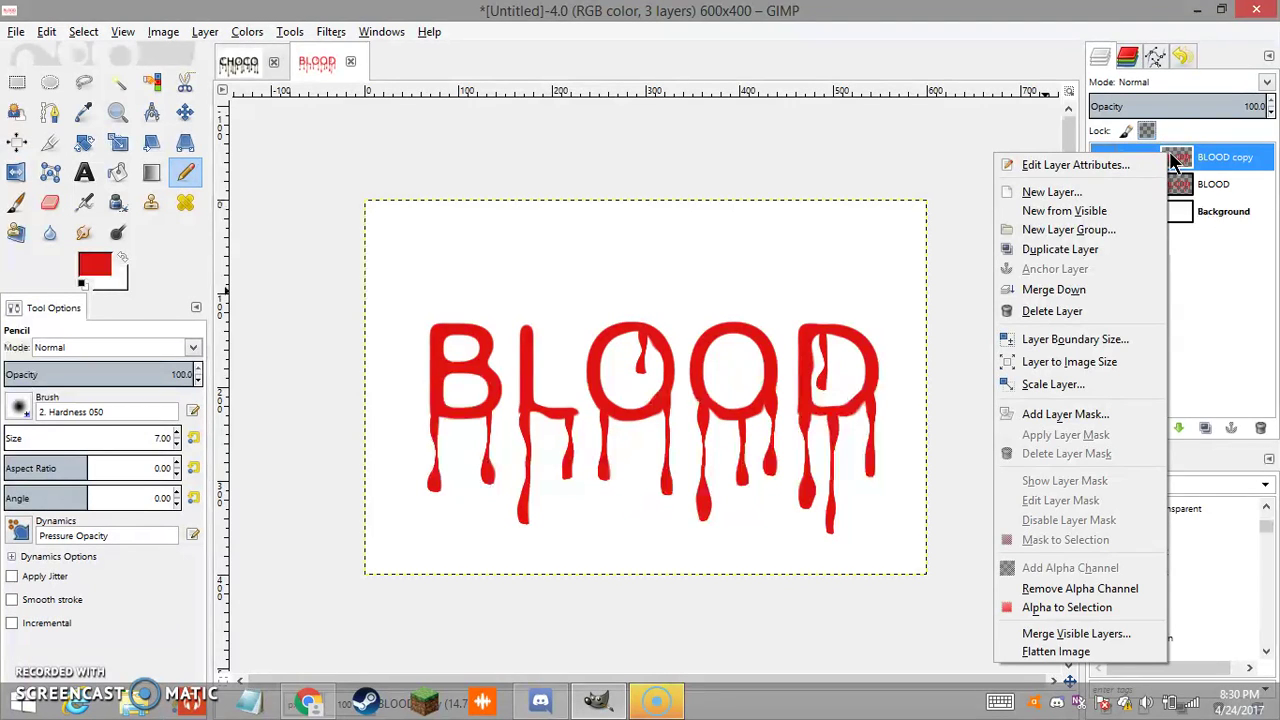
pyautogui.click(1060, 610)
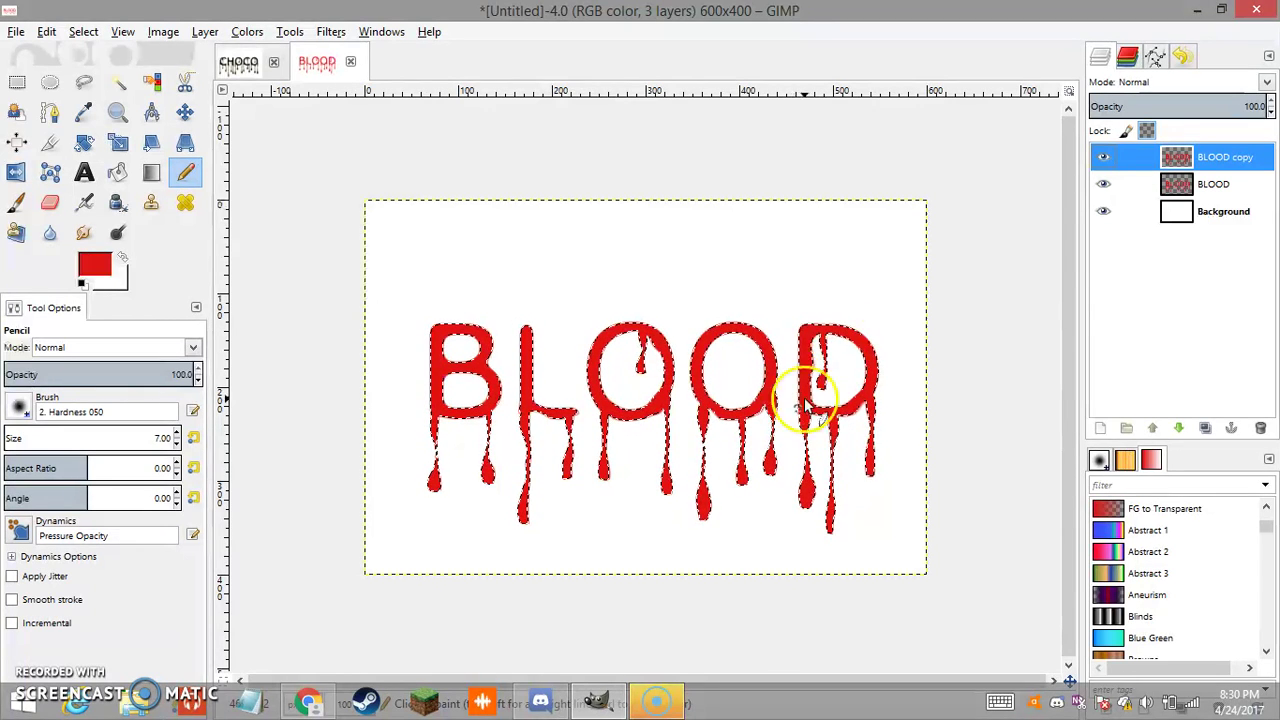
pyautogui.click(1127, 58)
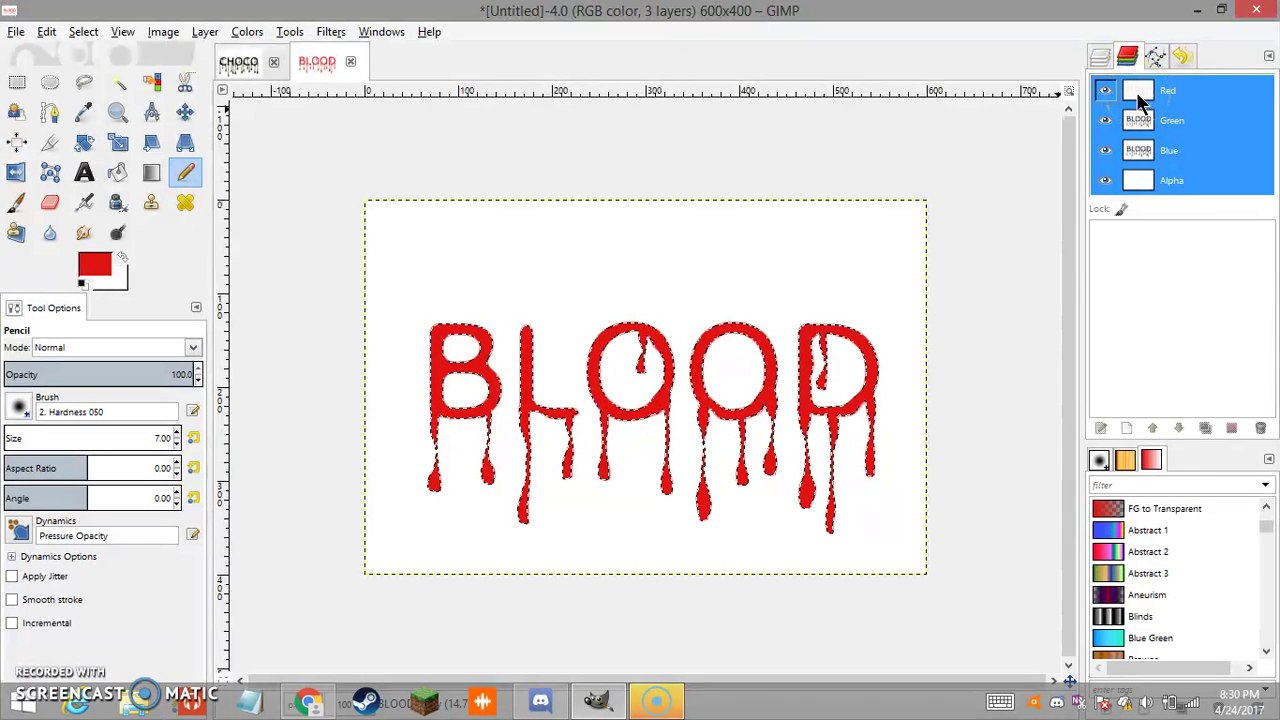
pyautogui.rightClick(1136, 100)
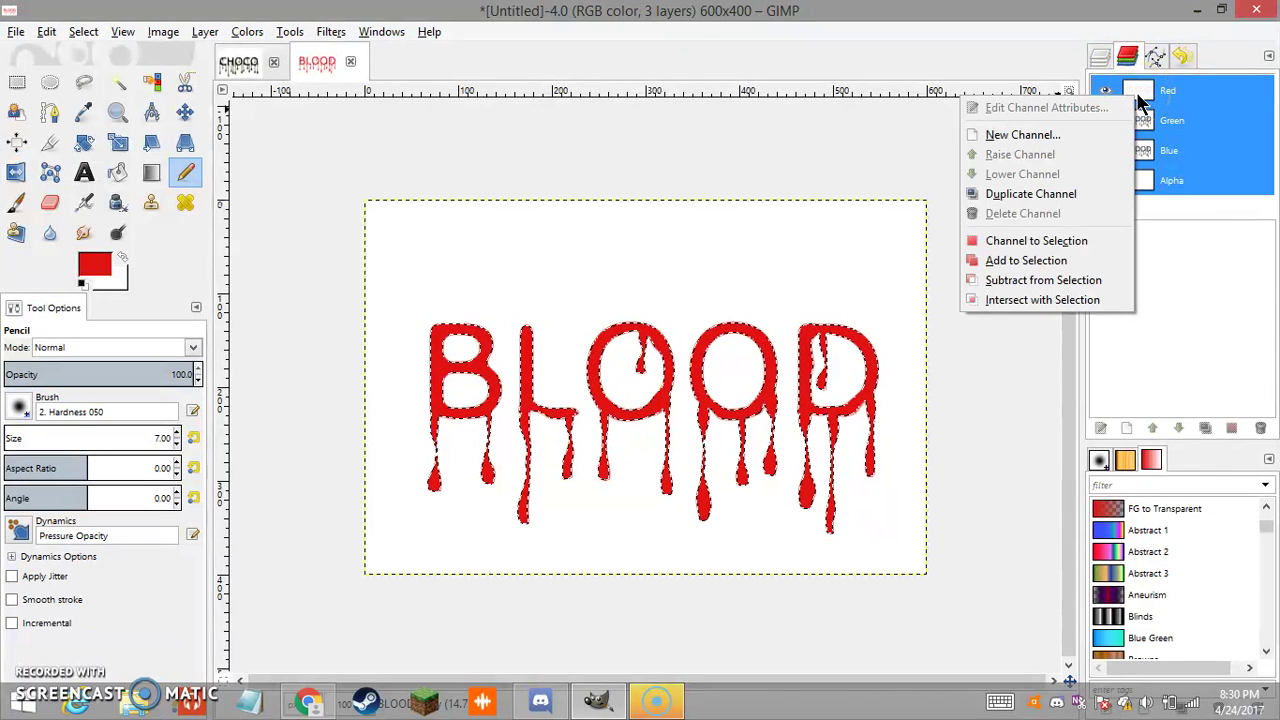
pyautogui.click(1048, 137)
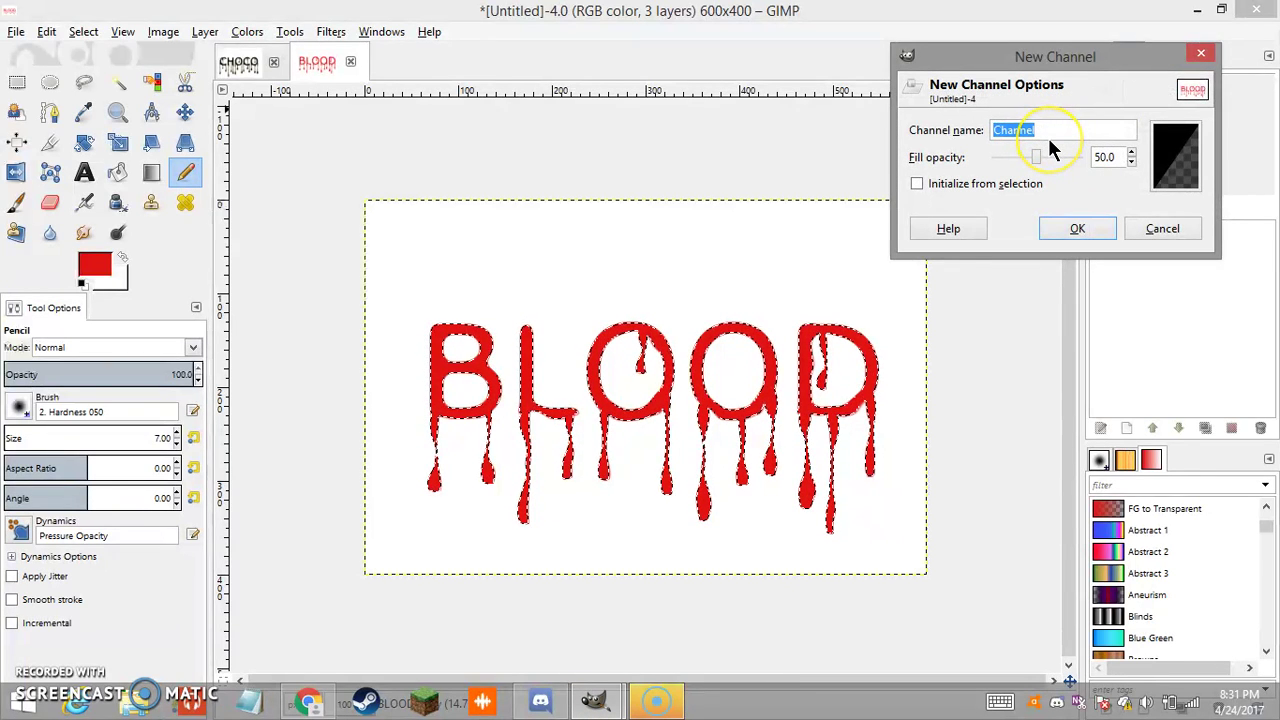
pyautogui.click(1050, 141)
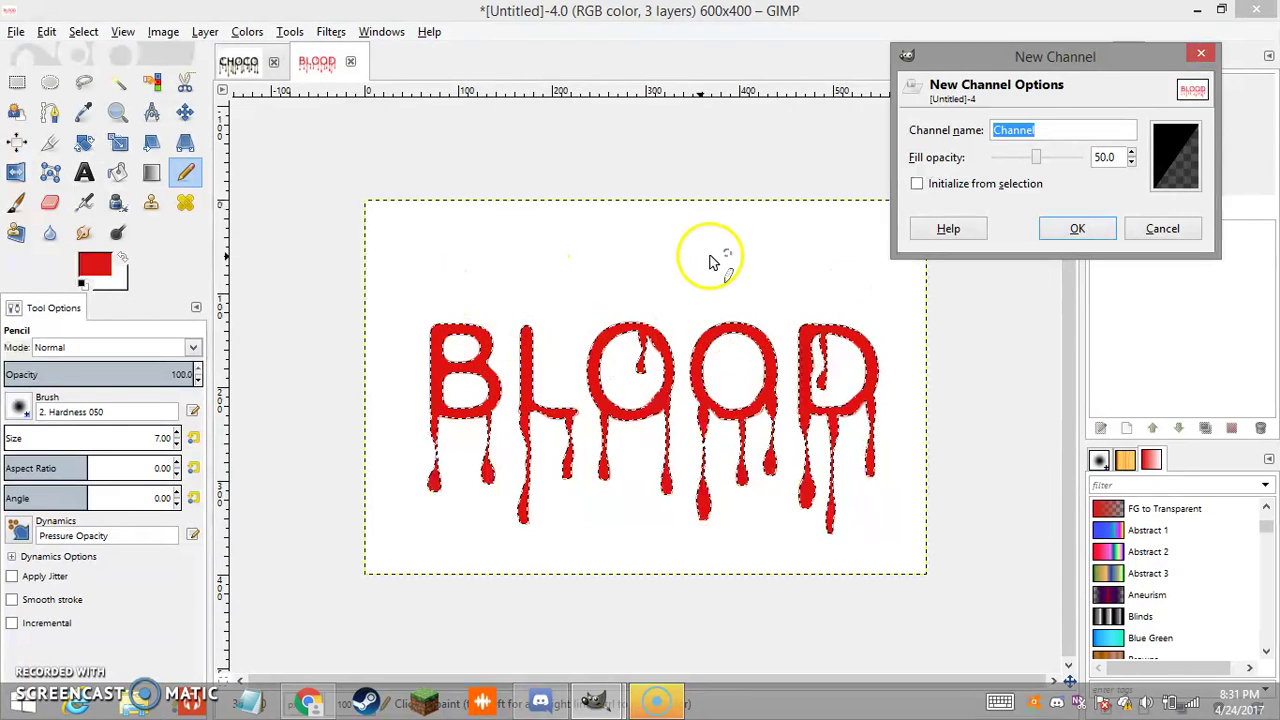
pyautogui.click(918, 183)
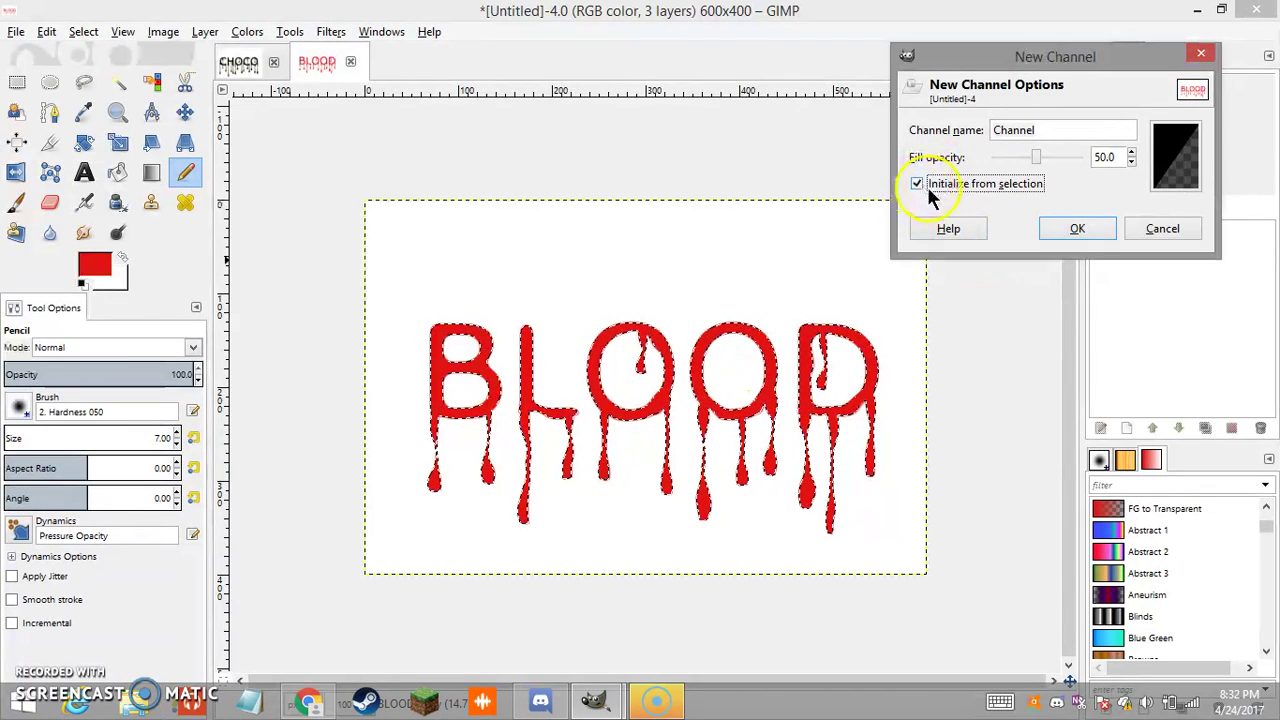
pyautogui.click(1080, 228)
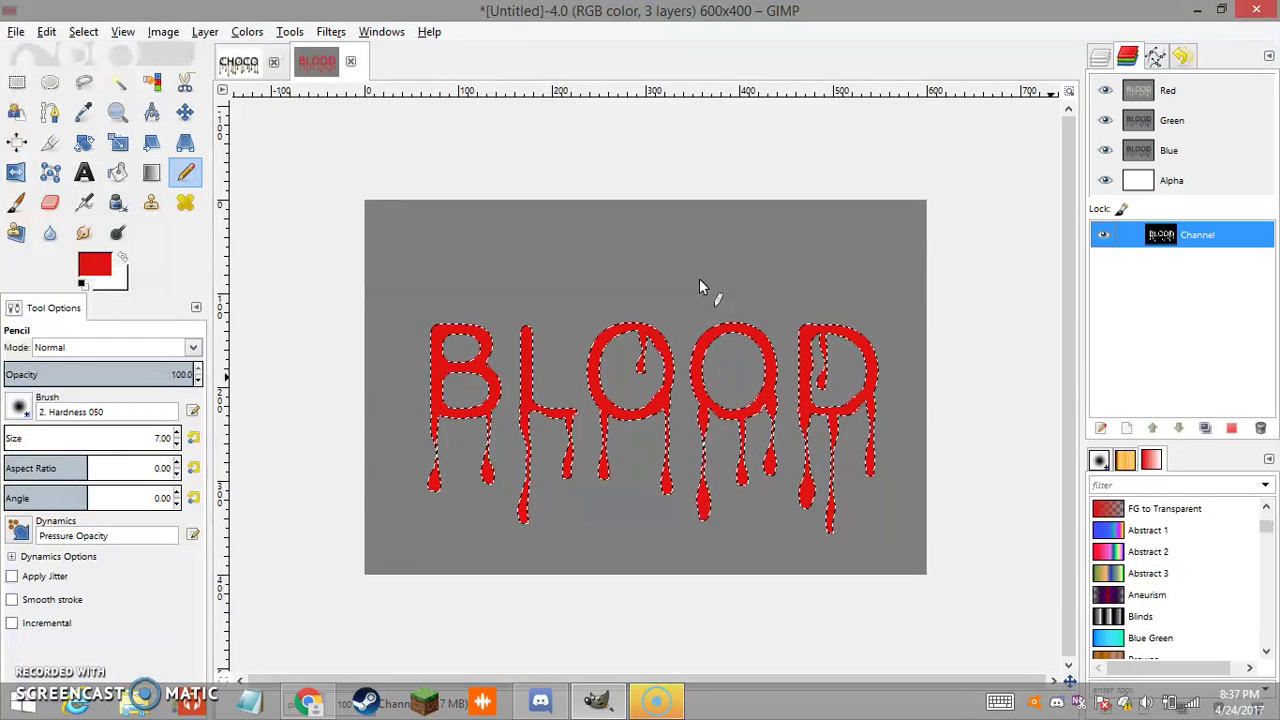
# Make the new channel active and clear the selection around the letters.
pyautogui.click(1171, 240)
pyautogui.click(84, 31)
pyautogui.click(100, 77)
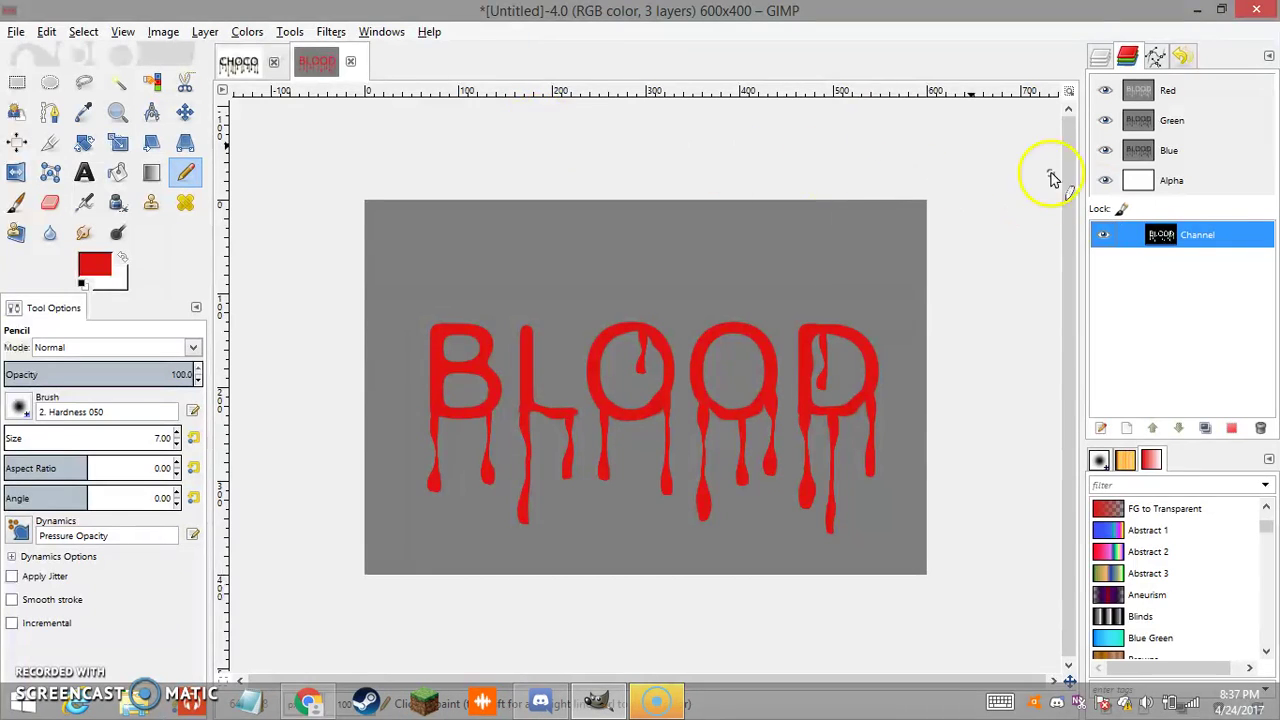
# Apply a Gaussian Blur to the channel with a horizontal and vertical radius of 10 px.
pyautogui.click(332, 33)
pyautogui.moveTo(457, 149)
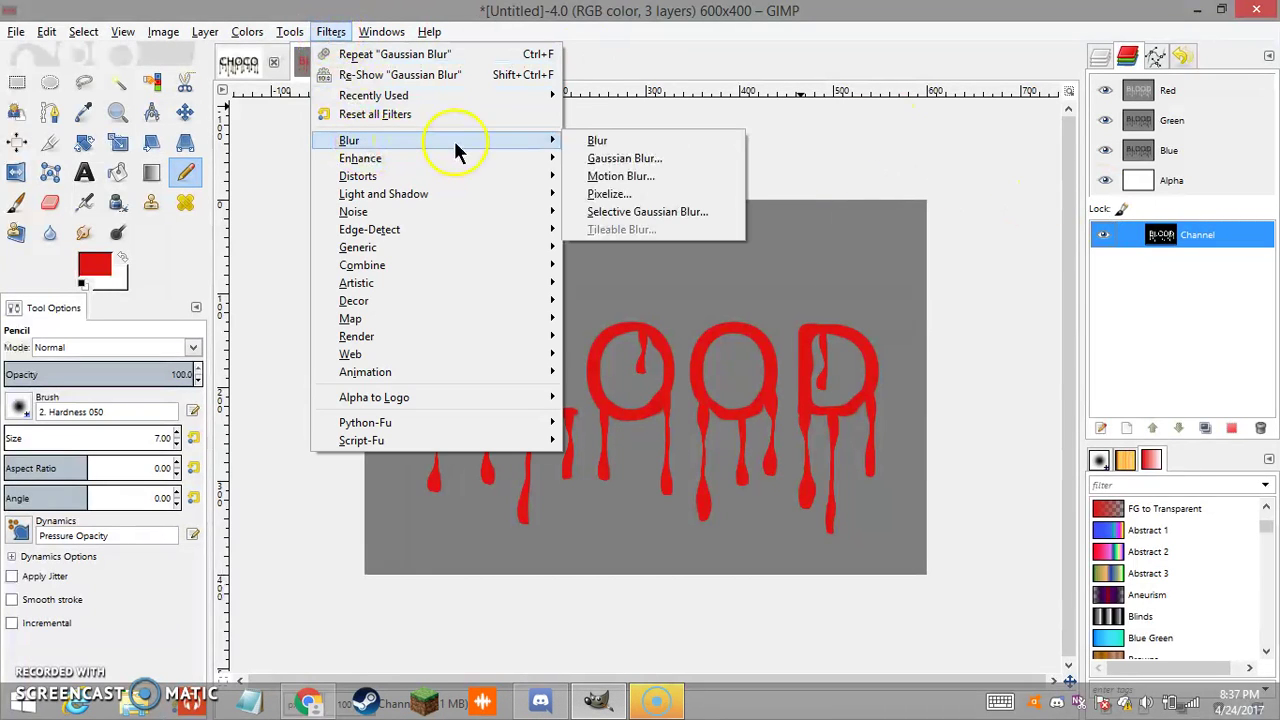
pyautogui.click(630, 160)
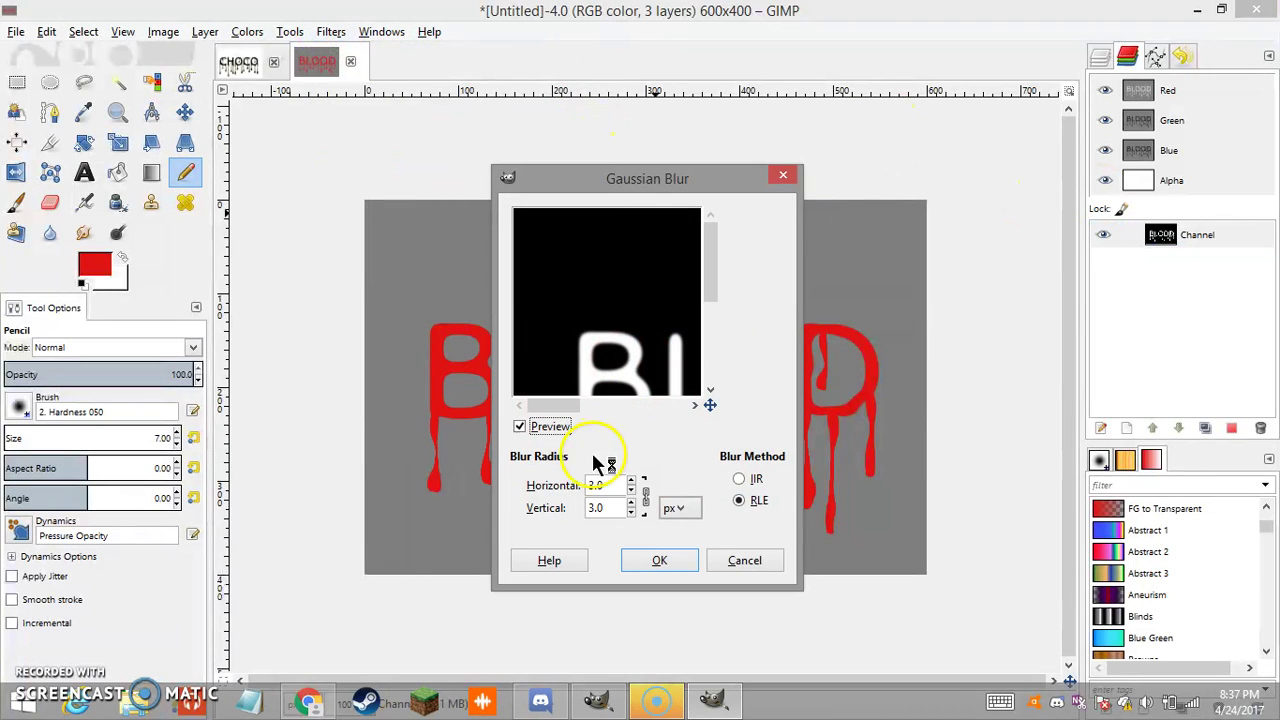
pyautogui.click(593, 486)
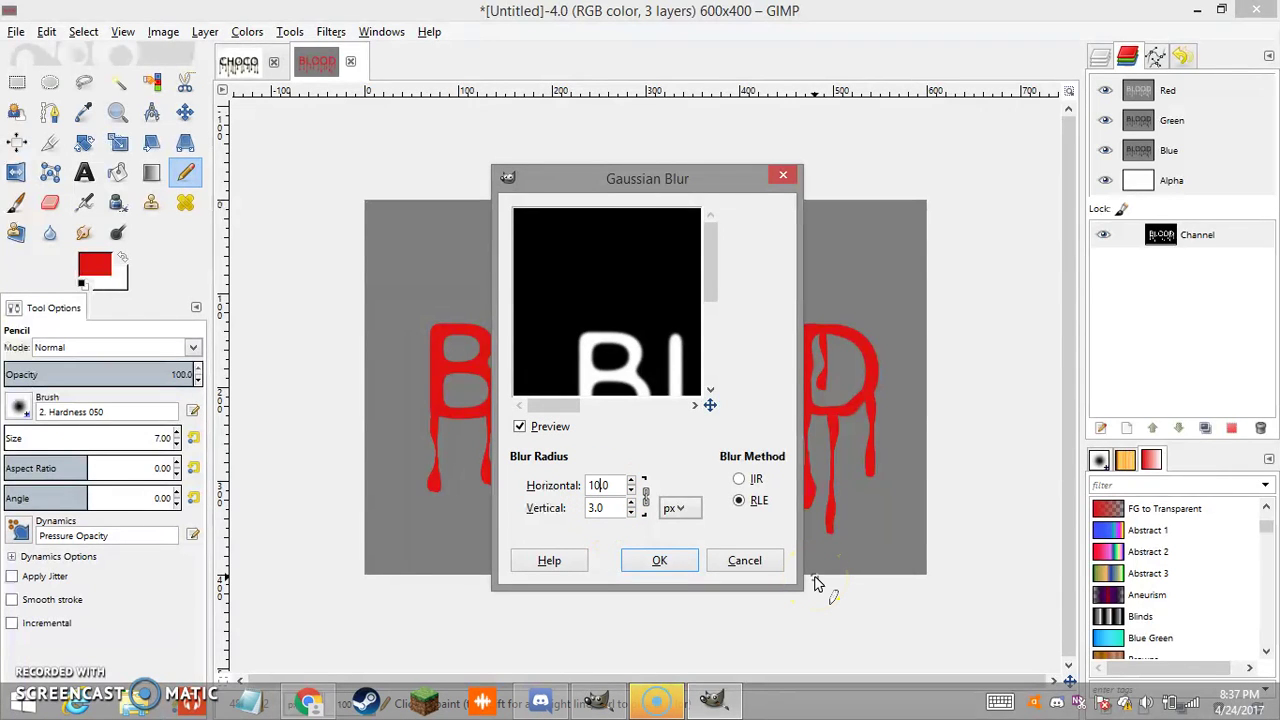
pyautogui.click(600, 486)
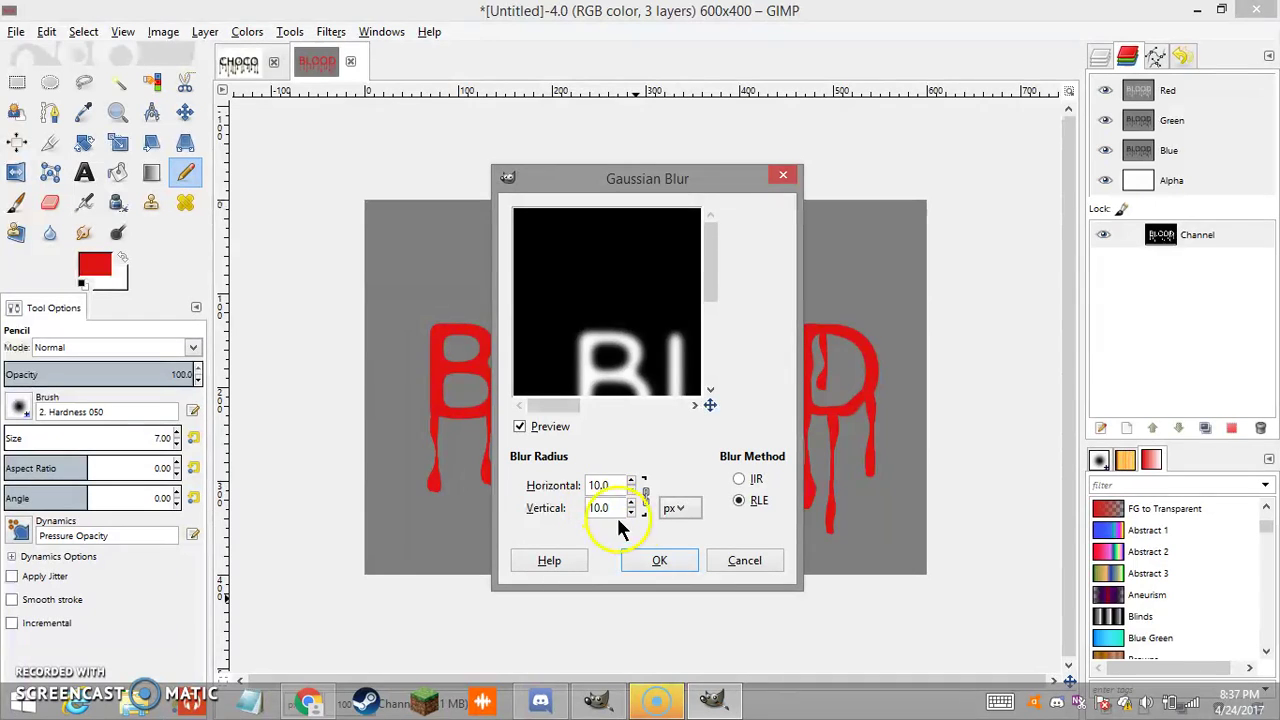
pyautogui.click(659, 561)
# Blur the channel a second time using Gaussian Blur with a 6 px radius in both directions.
pyautogui.click(333, 31)
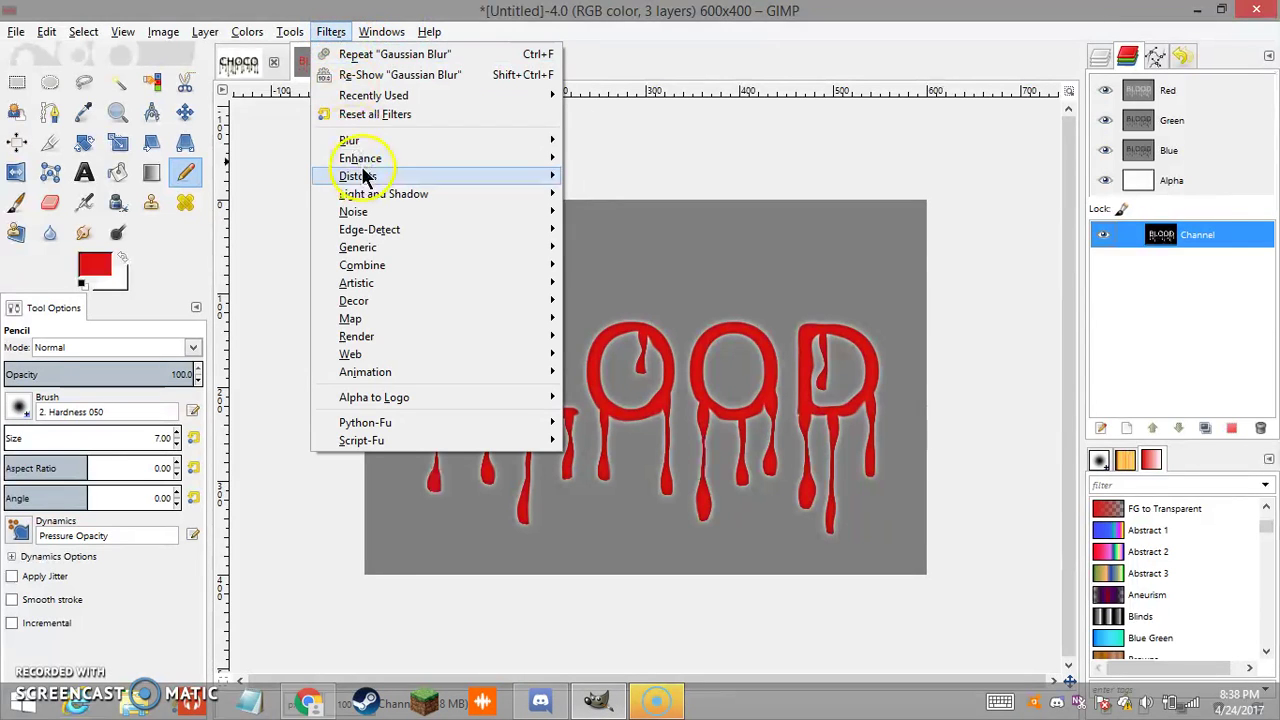
pyautogui.moveTo(437, 145)
pyautogui.click(594, 160)
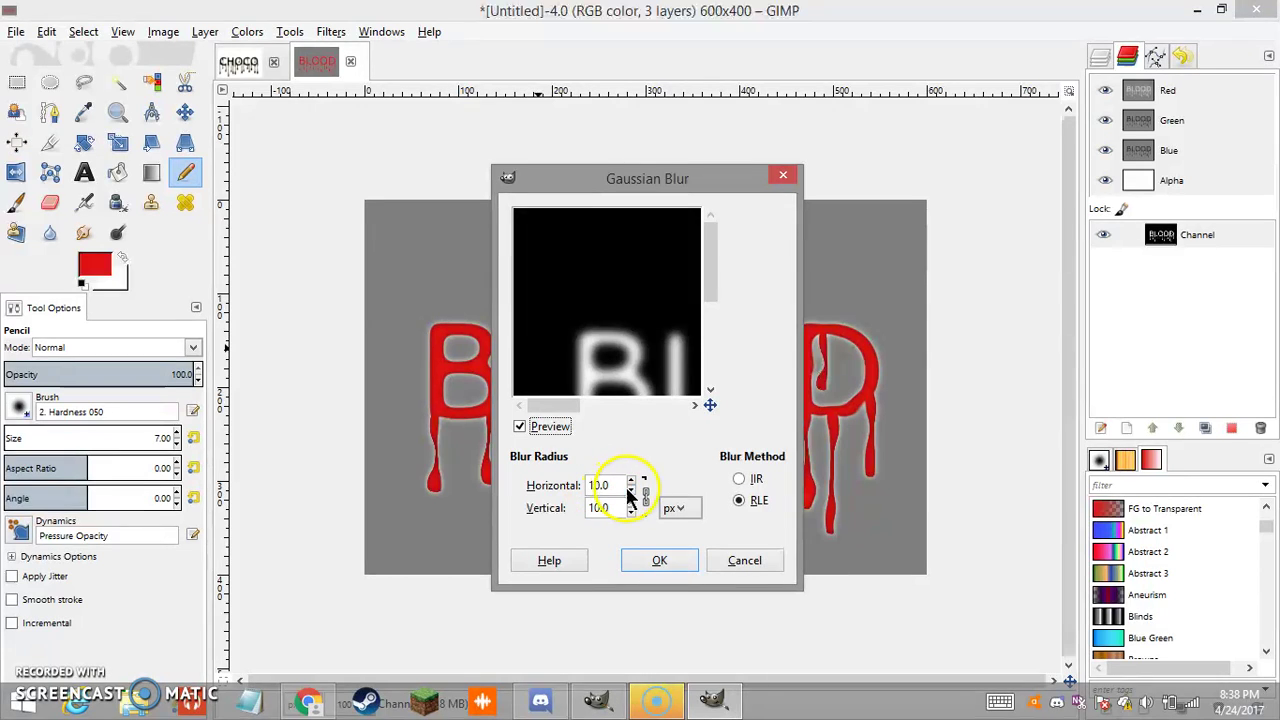
pyautogui.click(632, 491)
pyautogui.click(632, 491)
pyautogui.click(632, 491)
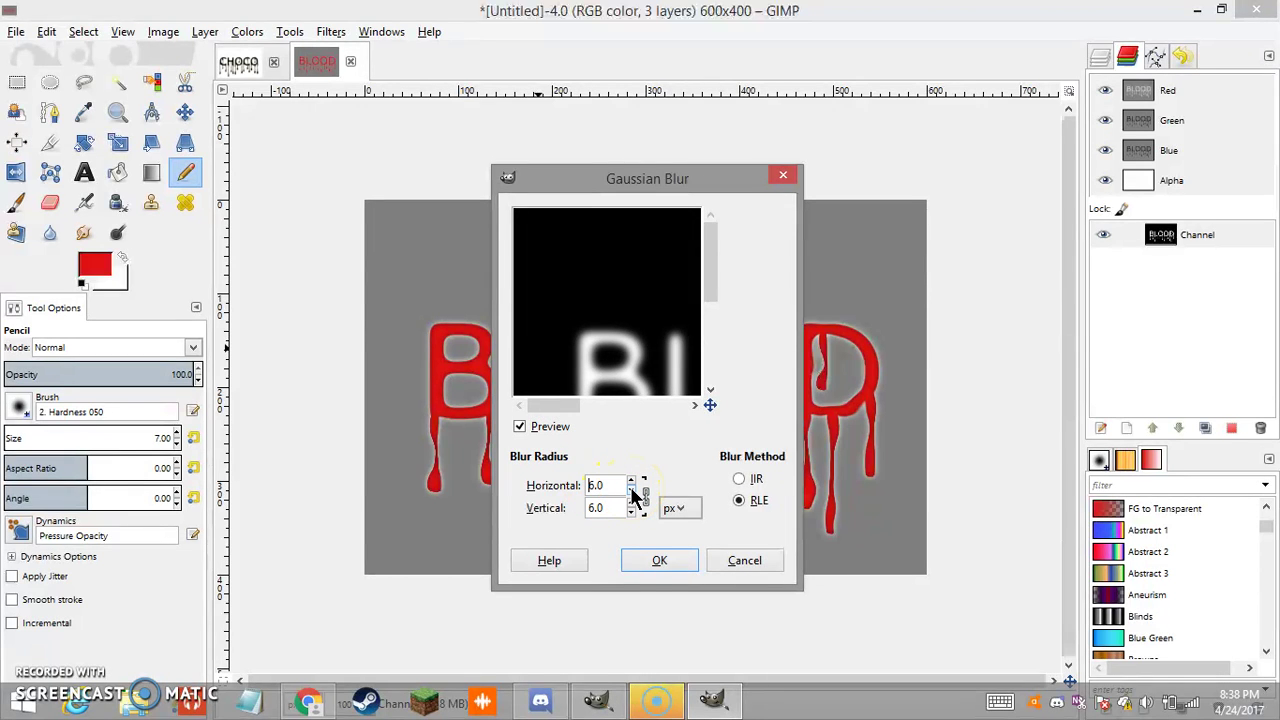
pyautogui.click(652, 560)
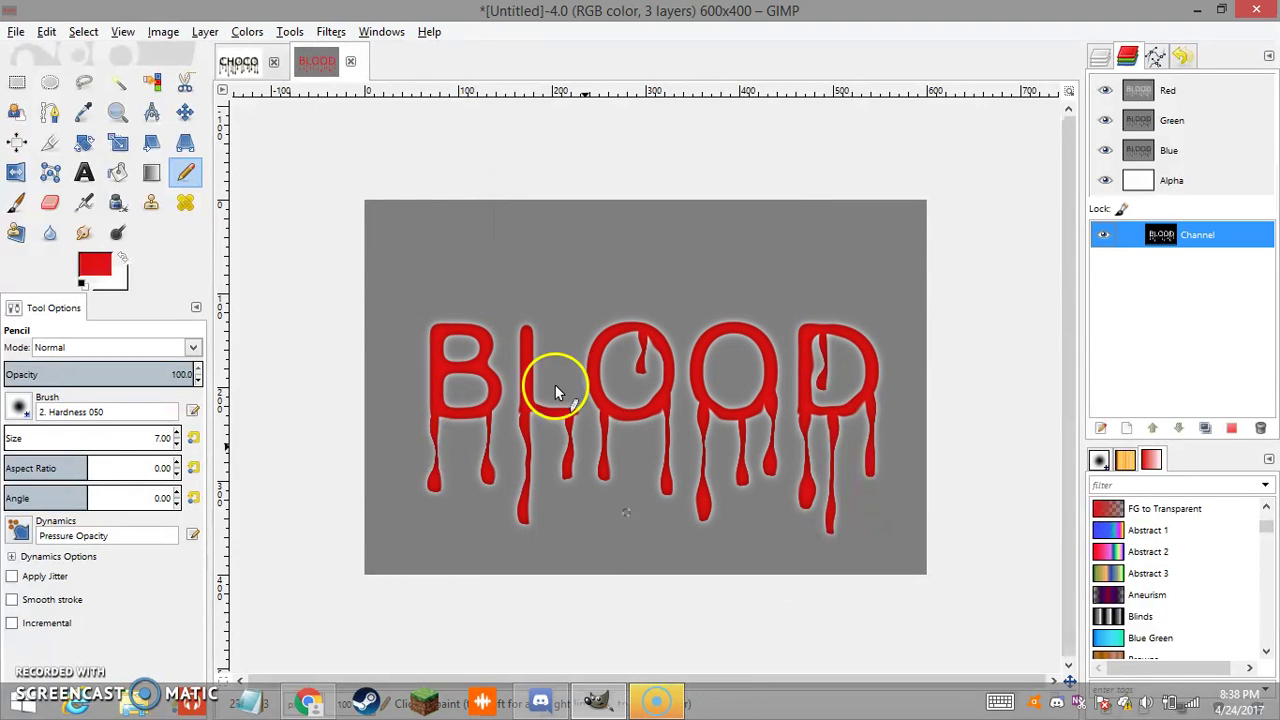
# Blur the channel a third time using Gaussian Blur with a 3 px radius in both directions.
pyautogui.click(331, 31)
pyautogui.moveTo(355, 140)
pyautogui.click(600, 158)
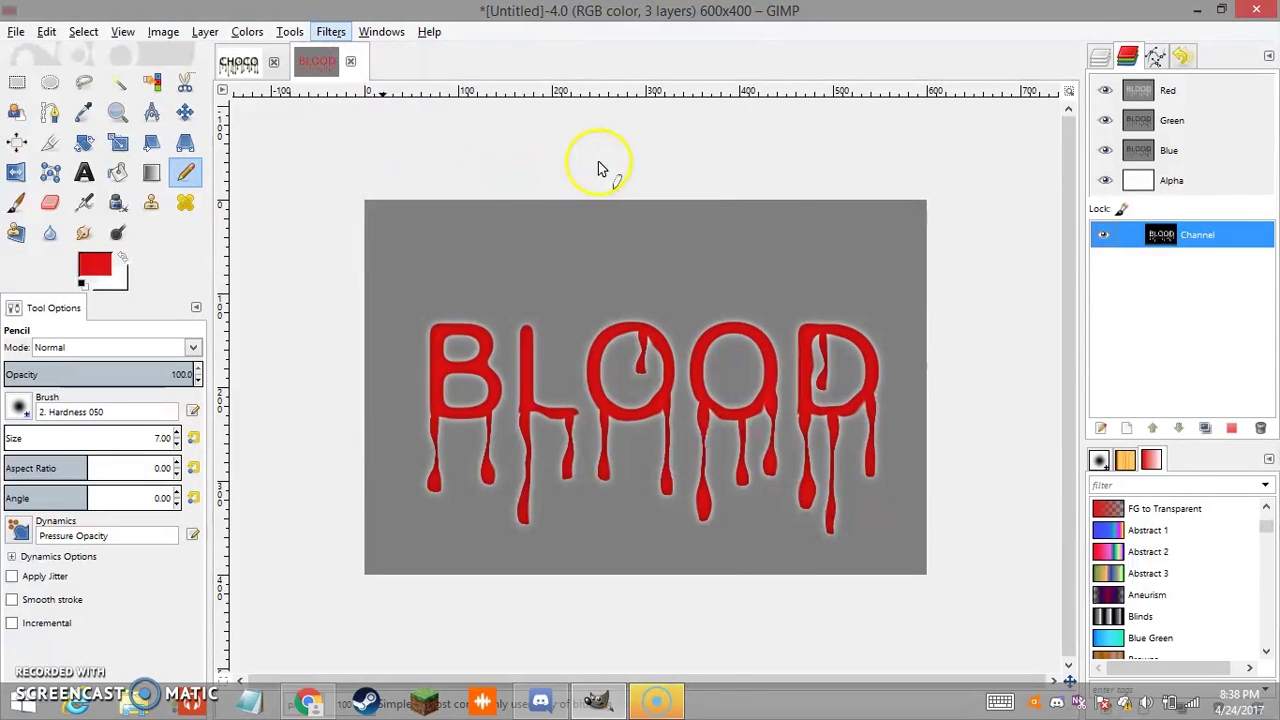
pyautogui.click(632, 491)
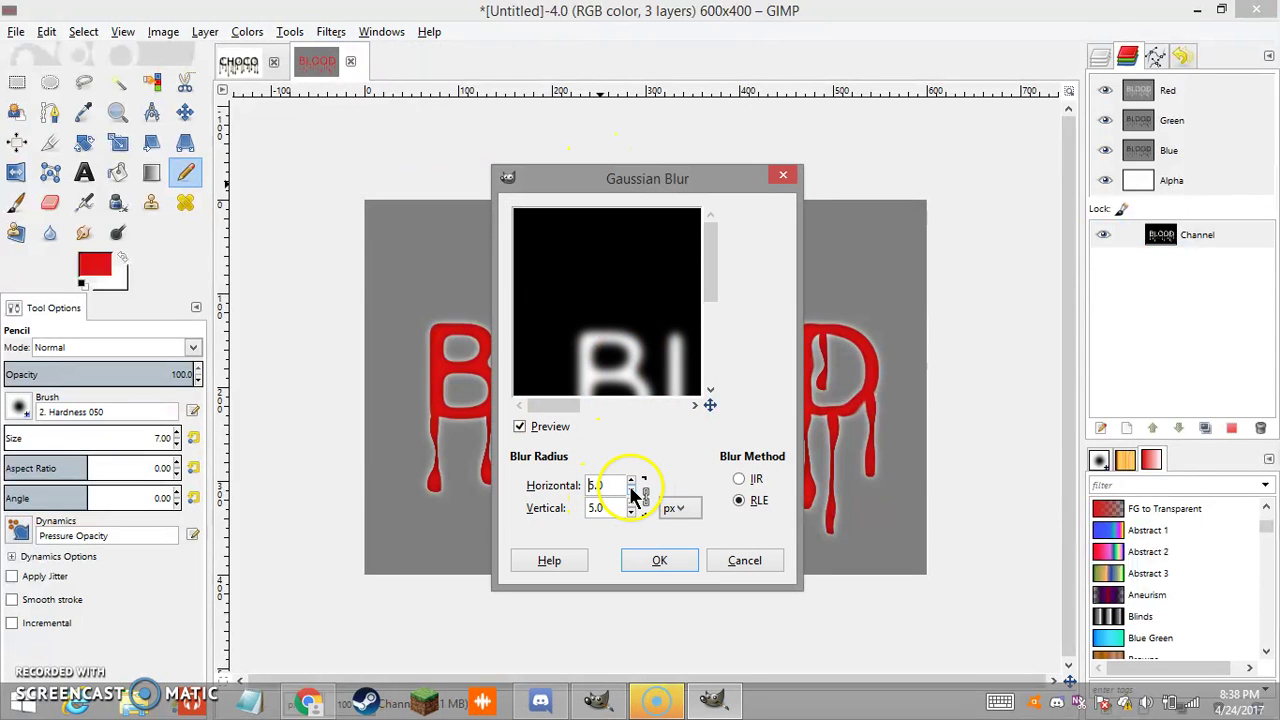
pyautogui.click(632, 491)
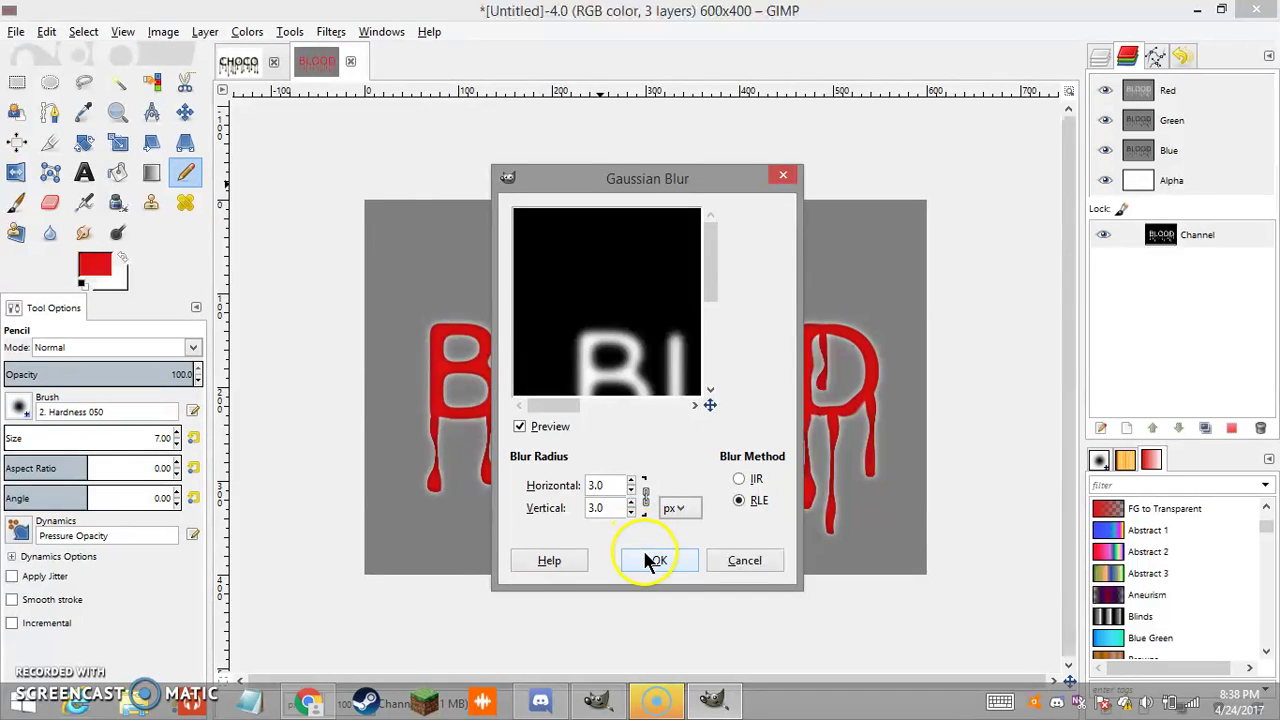
pyautogui.click(645, 556)
# Apply a final Gaussian Blur of 1 px in both directions to the channel, and hide the channel.
pyautogui.click(331, 31)
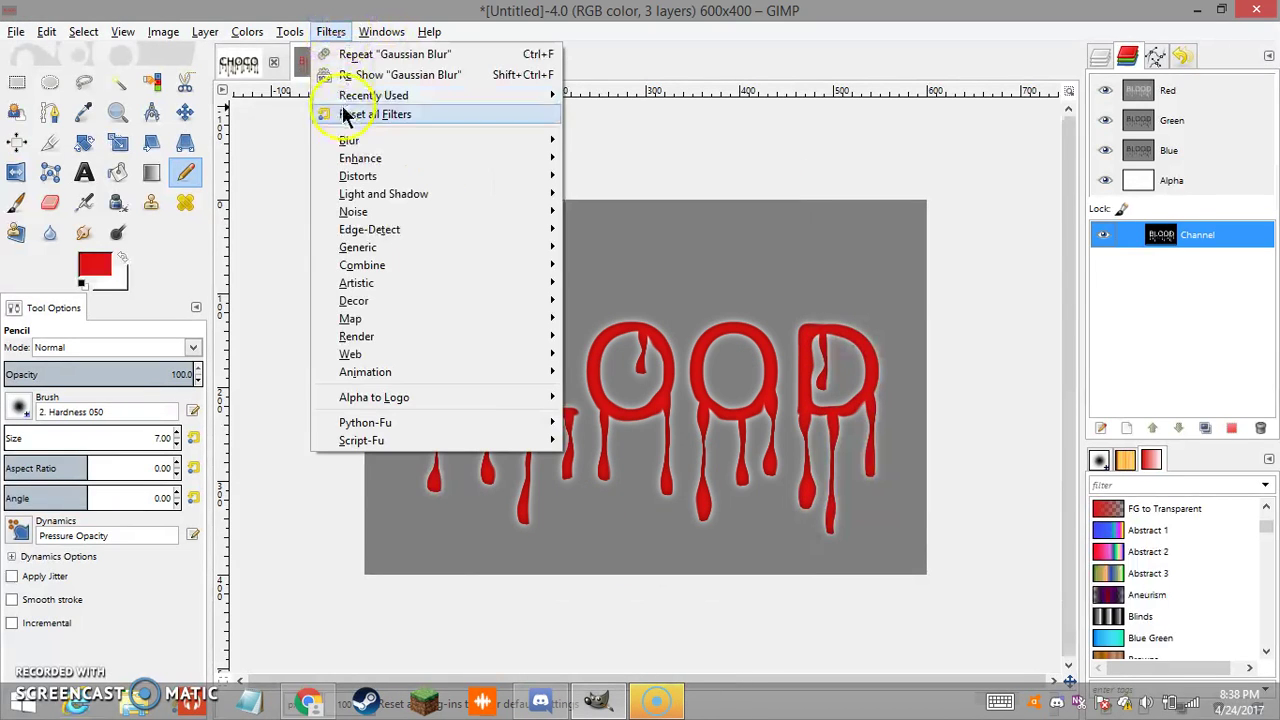
pyautogui.moveTo(362, 143)
pyautogui.click(586, 160)
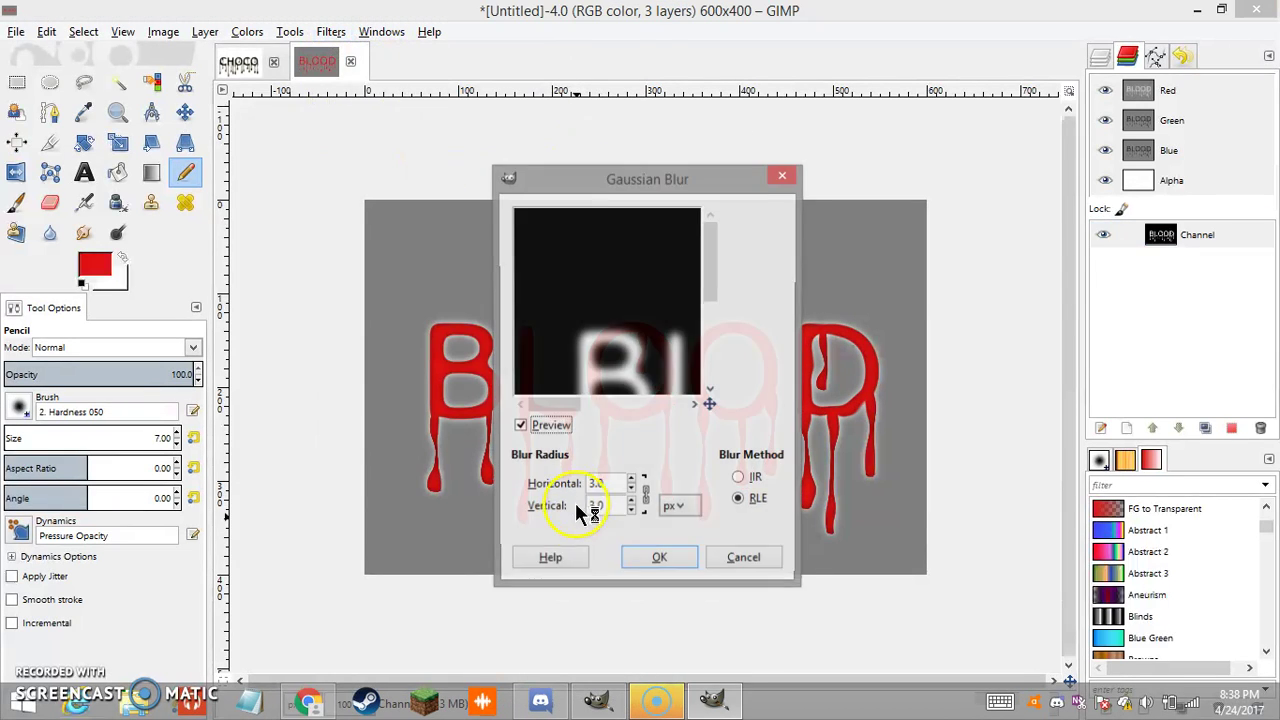
pyautogui.click(631, 512)
pyautogui.click(631, 512)
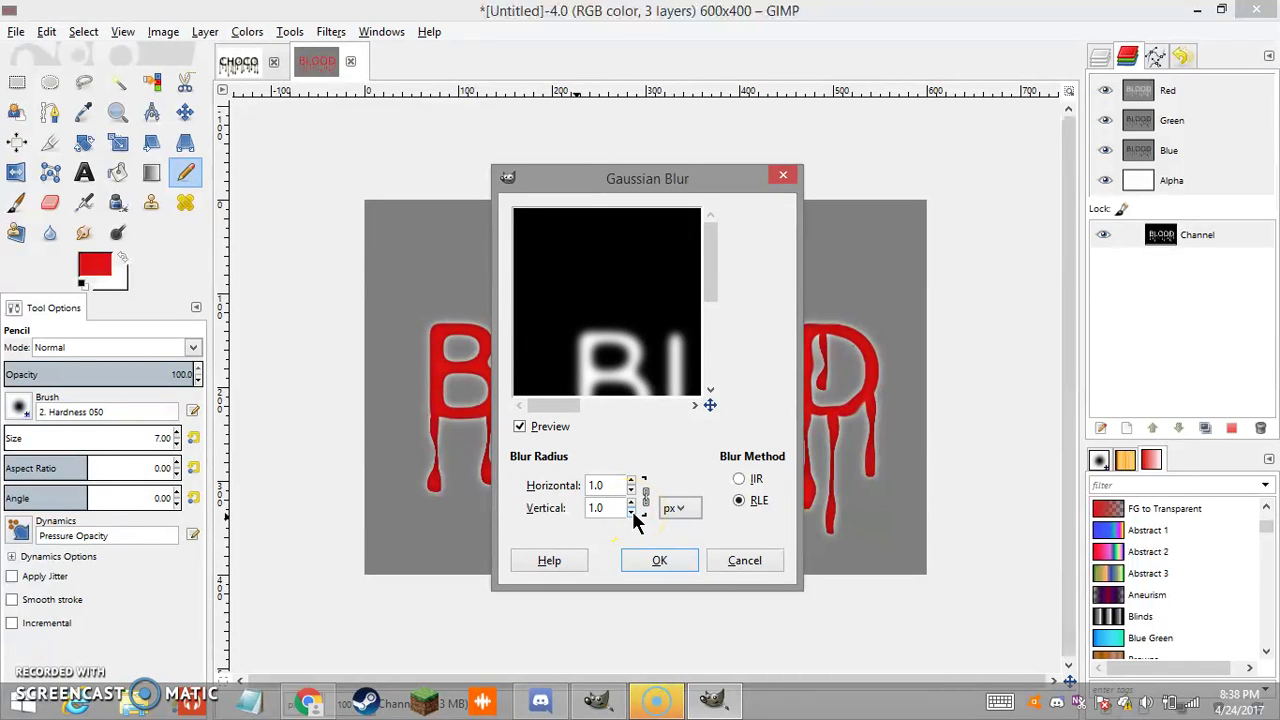
pyautogui.click(660, 558)
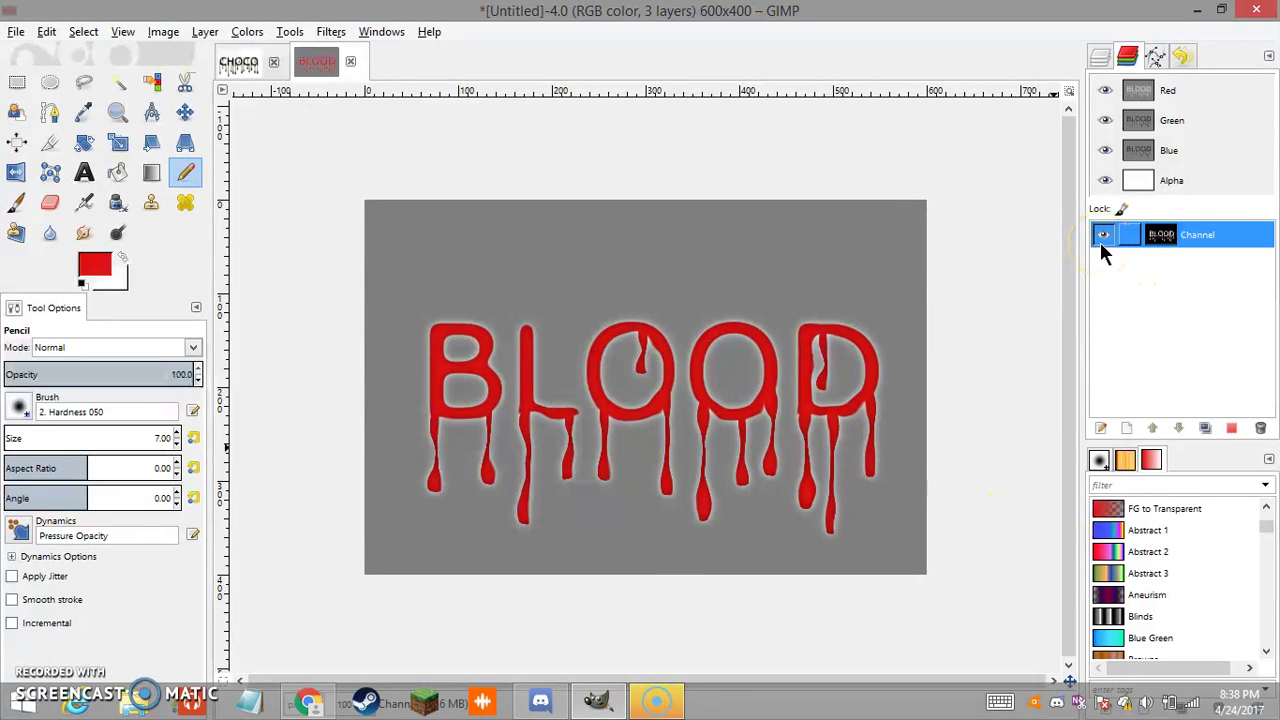
pyautogui.click(1108, 88)
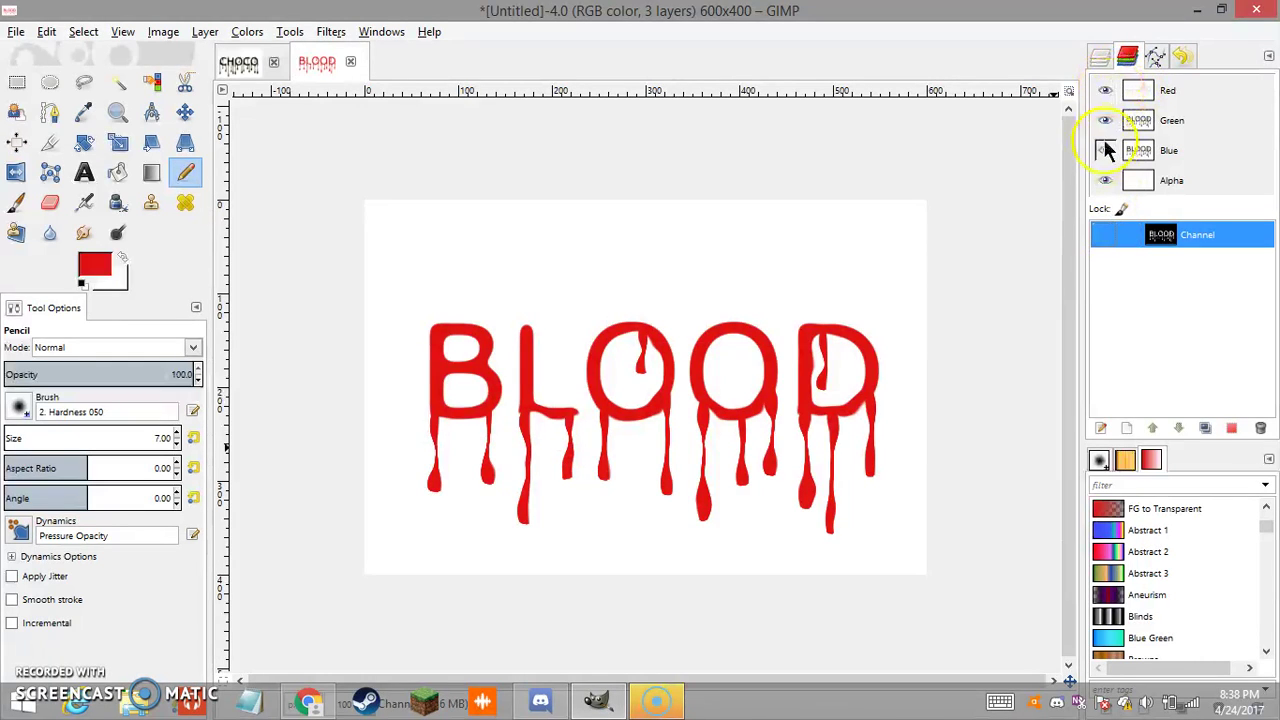
pyautogui.click(1100, 56)
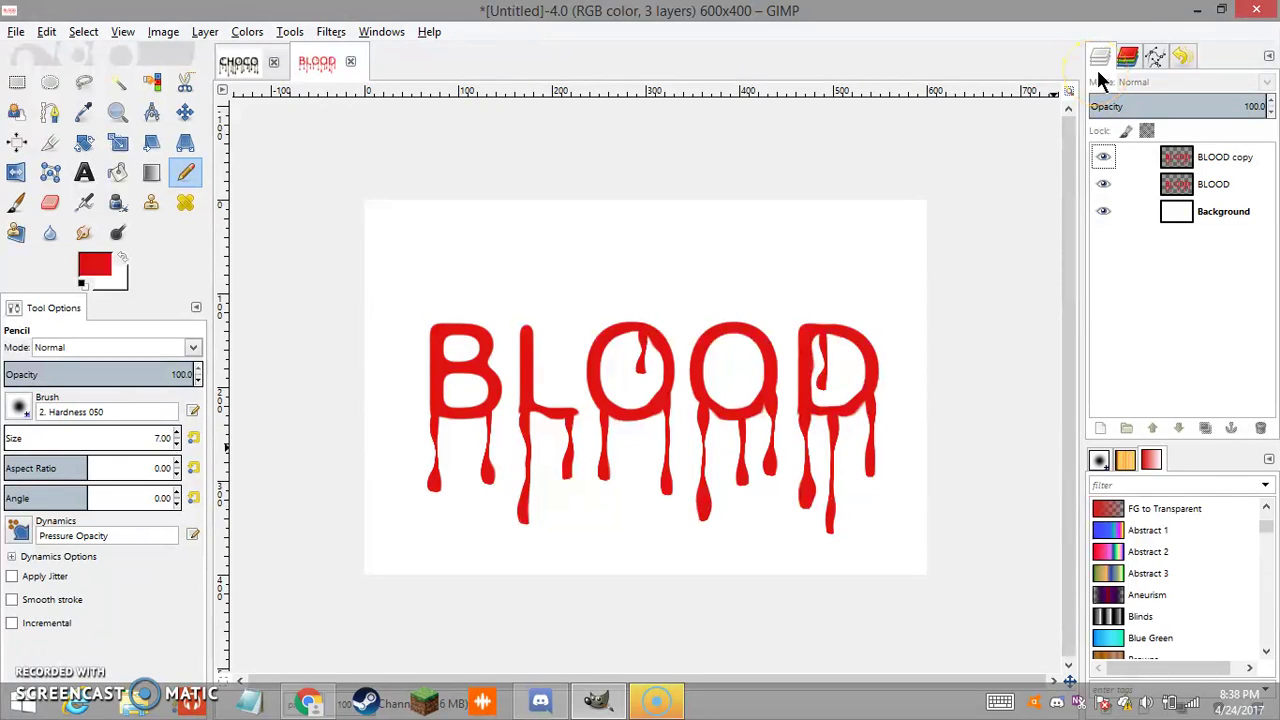
# Set the foreground color to the grey 818181 and make the BLOOD copy layer active.
pyautogui.click(98, 265)
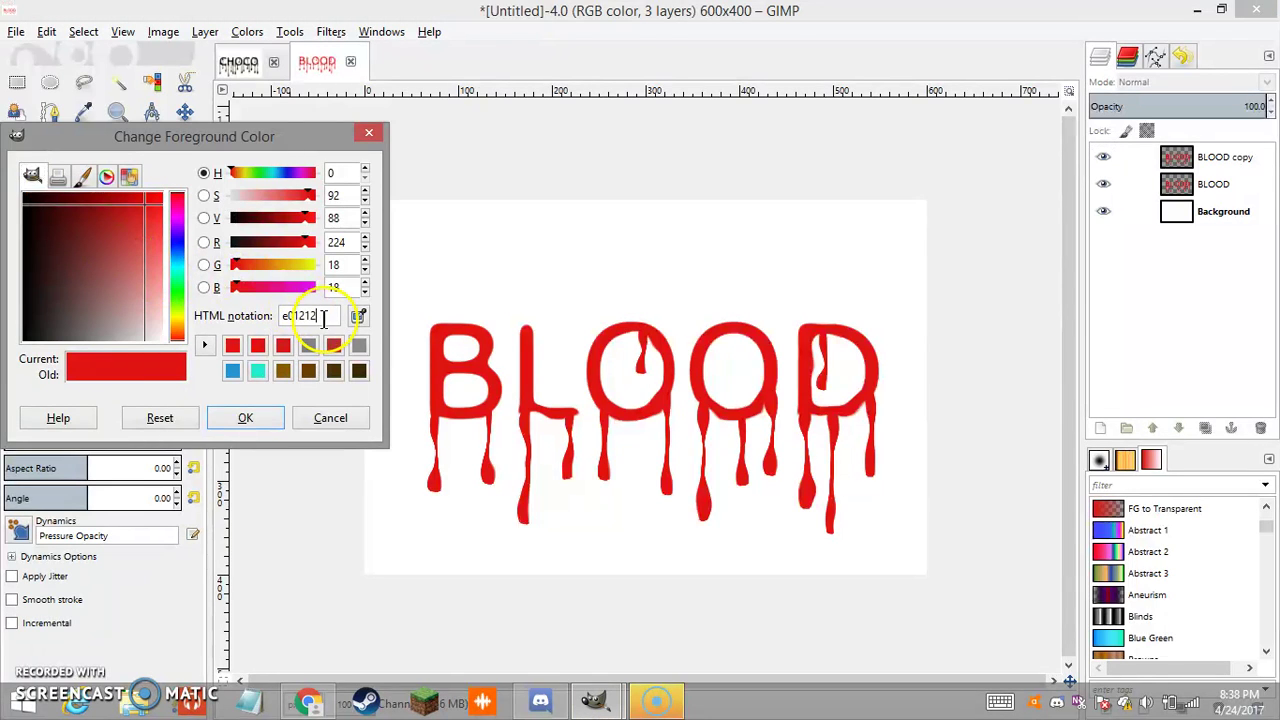
pyautogui.press('BackSpace')
pyautogui.press('BackSpace')
pyautogui.write('81')
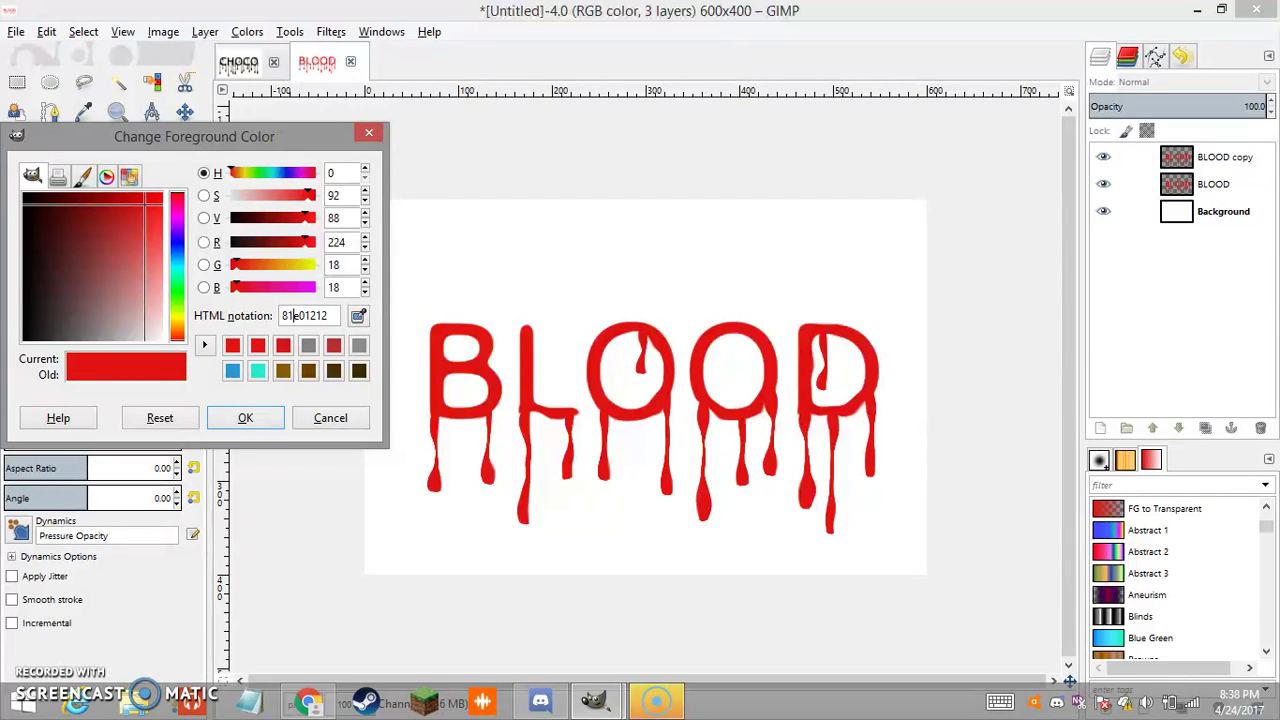
pyautogui.press('BackSpace')
pyautogui.press('BackSpace')
pyautogui.press('BackSpace')
pyautogui.write('1')
pyautogui.press('Return')
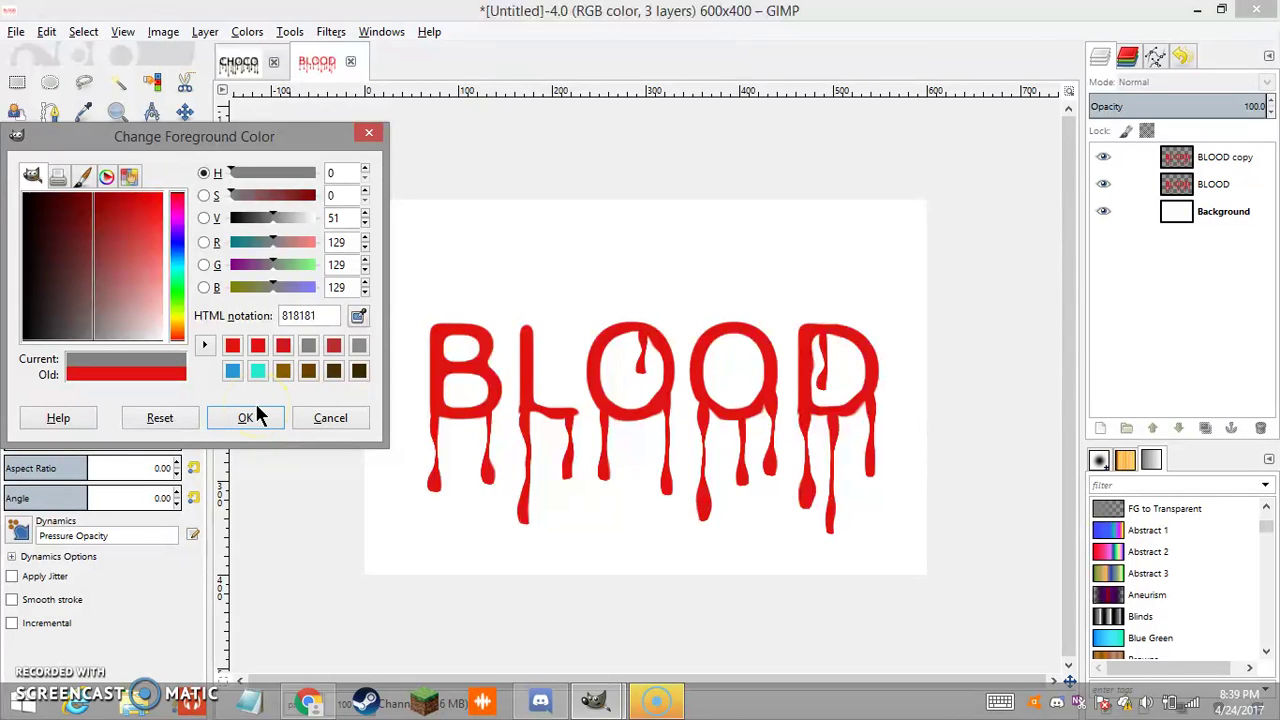
pyautogui.click(938, 236)
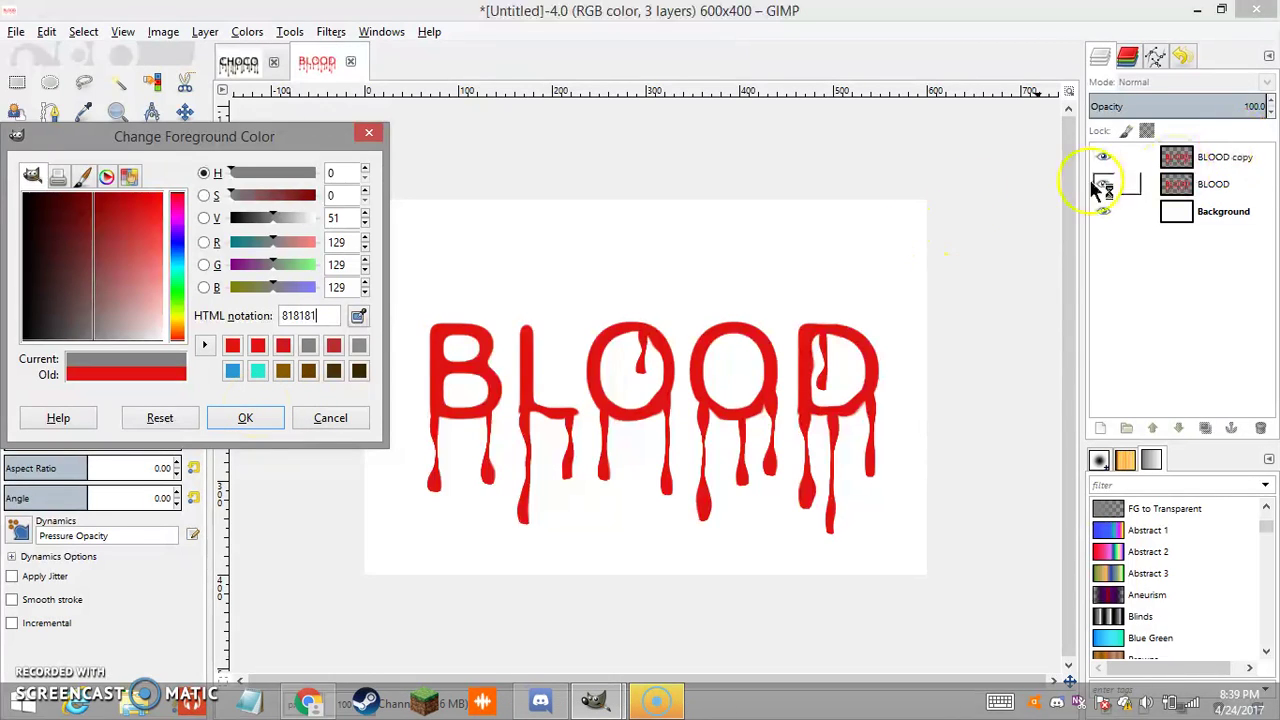
pyautogui.click(242, 420)
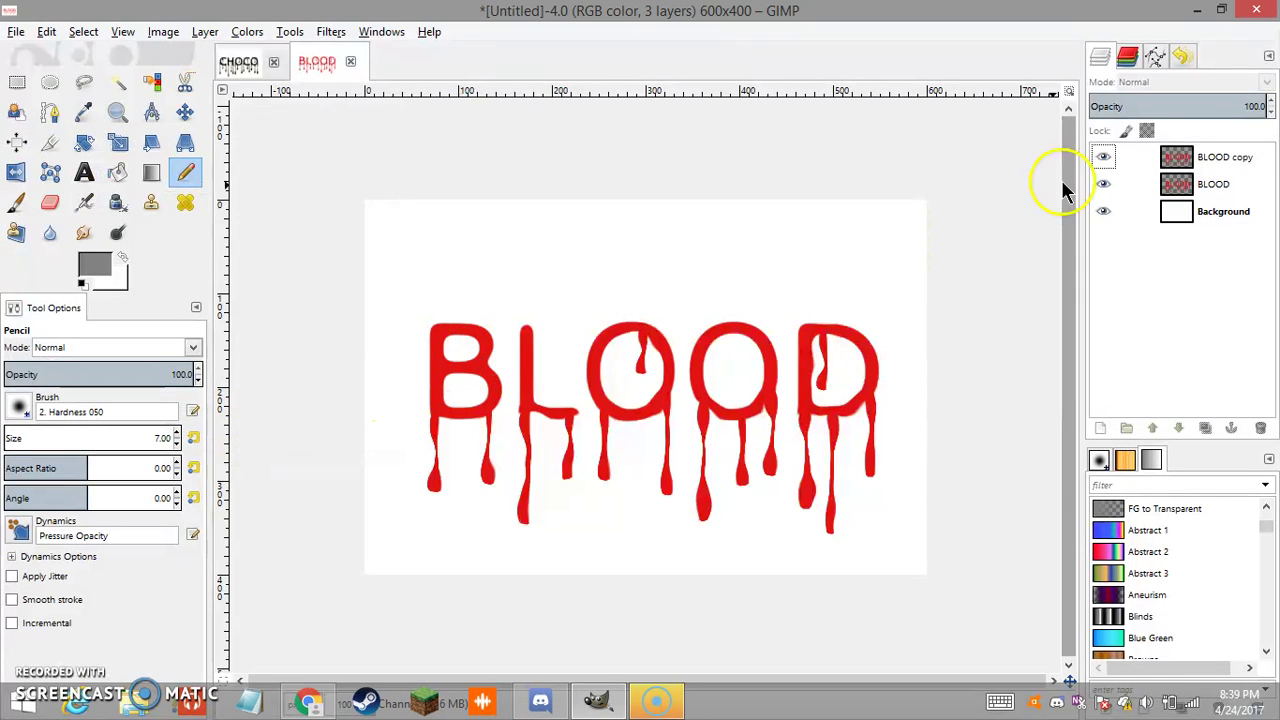
pyautogui.click(1214, 162)
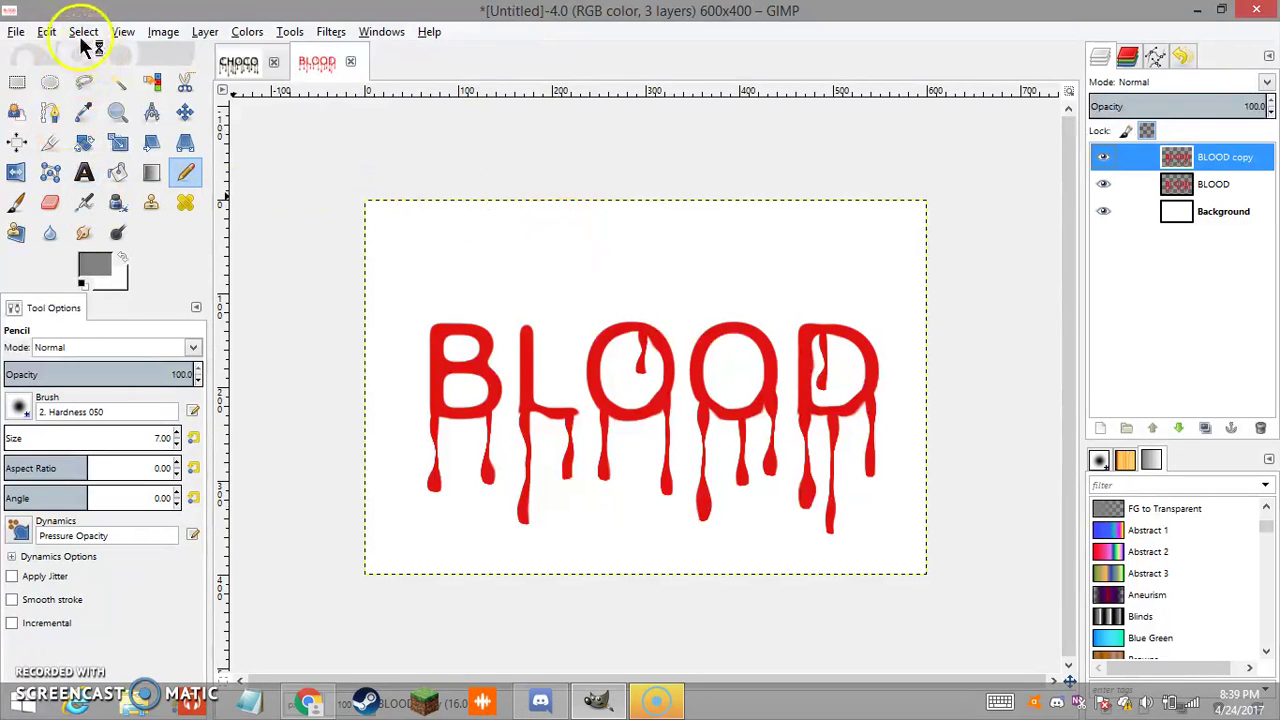
# Fill the BLOOD copy layer's lettering and drips with the grey foreground color.
pyautogui.click(47, 31)
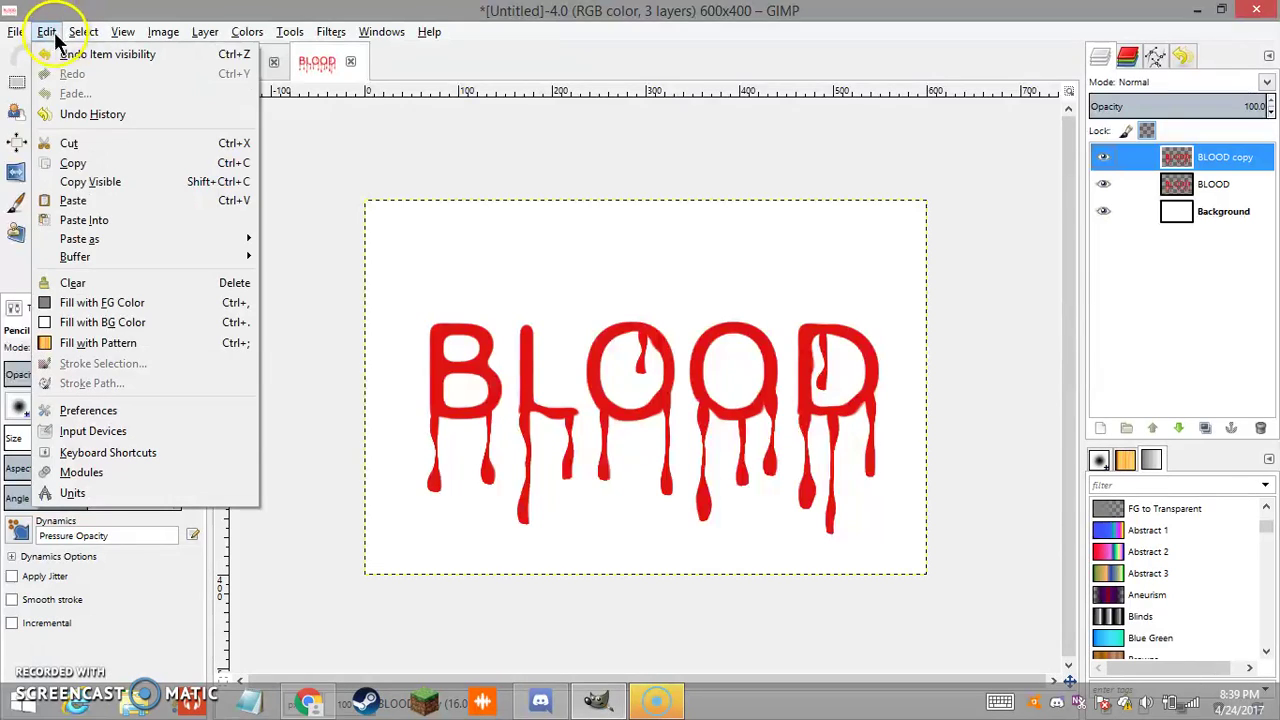
pyautogui.click(104, 303)
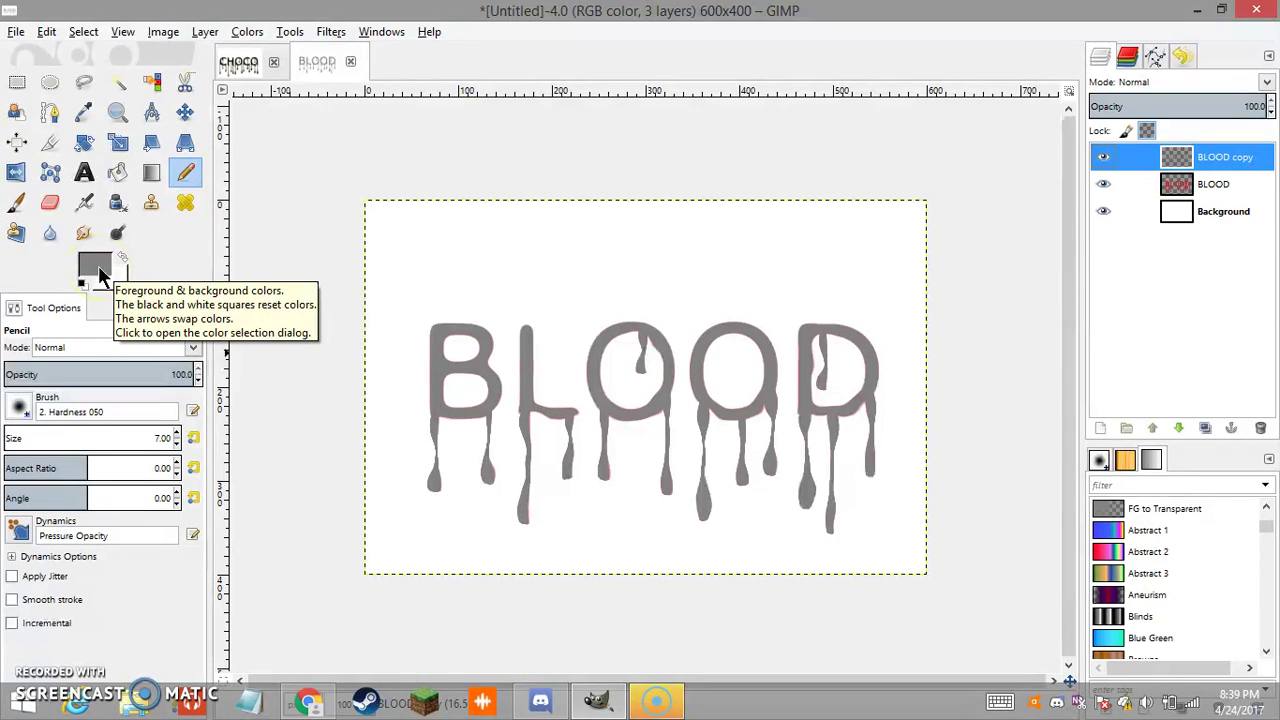
pyautogui.moveTo(482, 335); pyautogui.dragTo(520, 383)
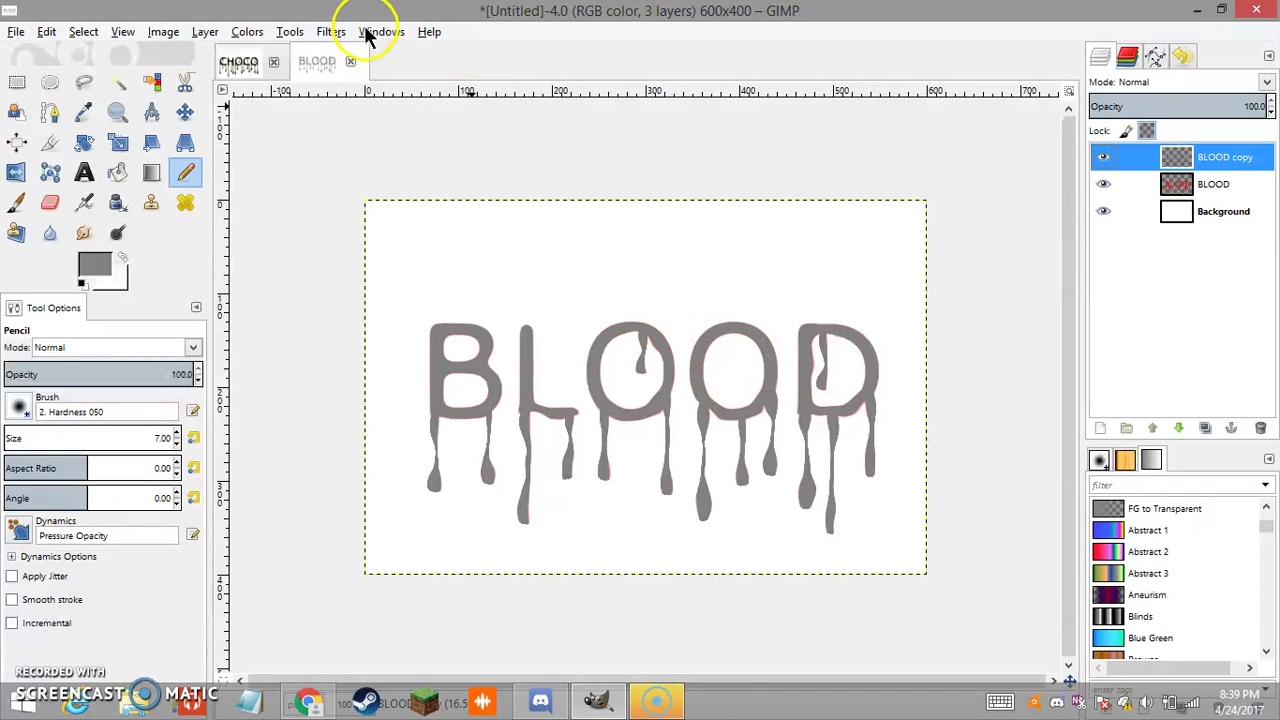
# Open the Lighting Effects filter for the BLOOD copy layer.
pyautogui.click(331, 32)
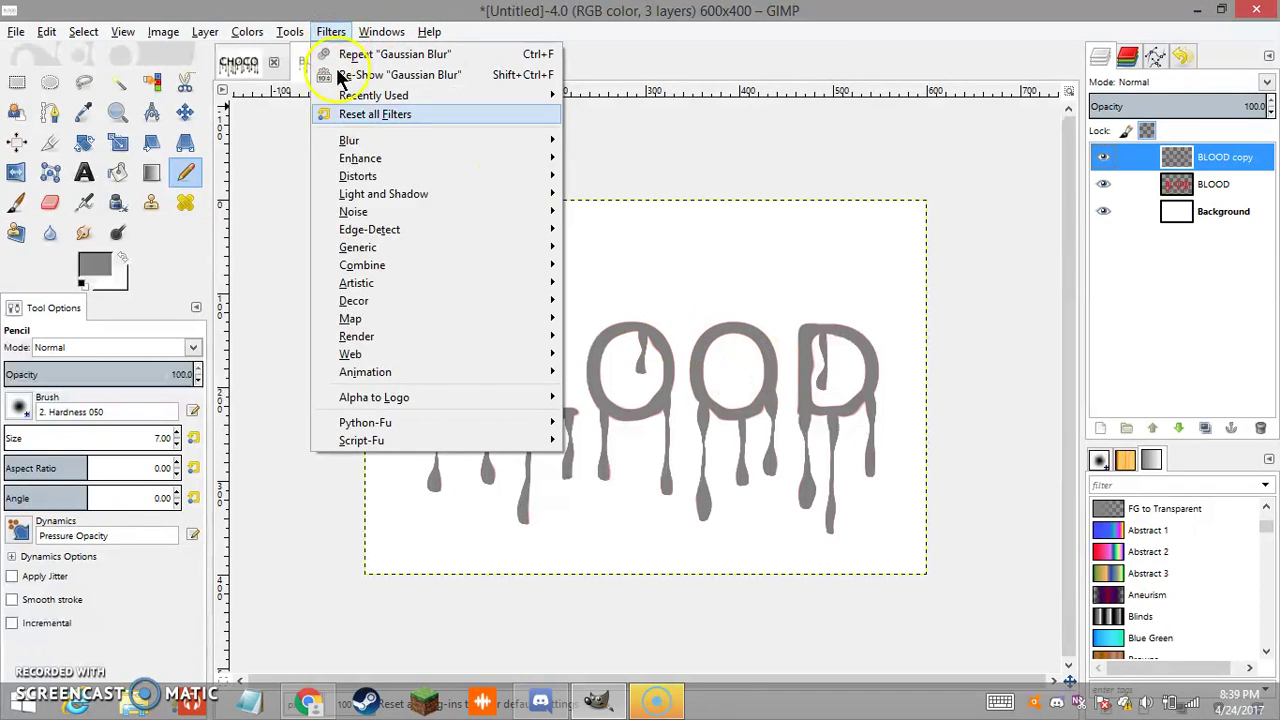
pyautogui.press('Escape')
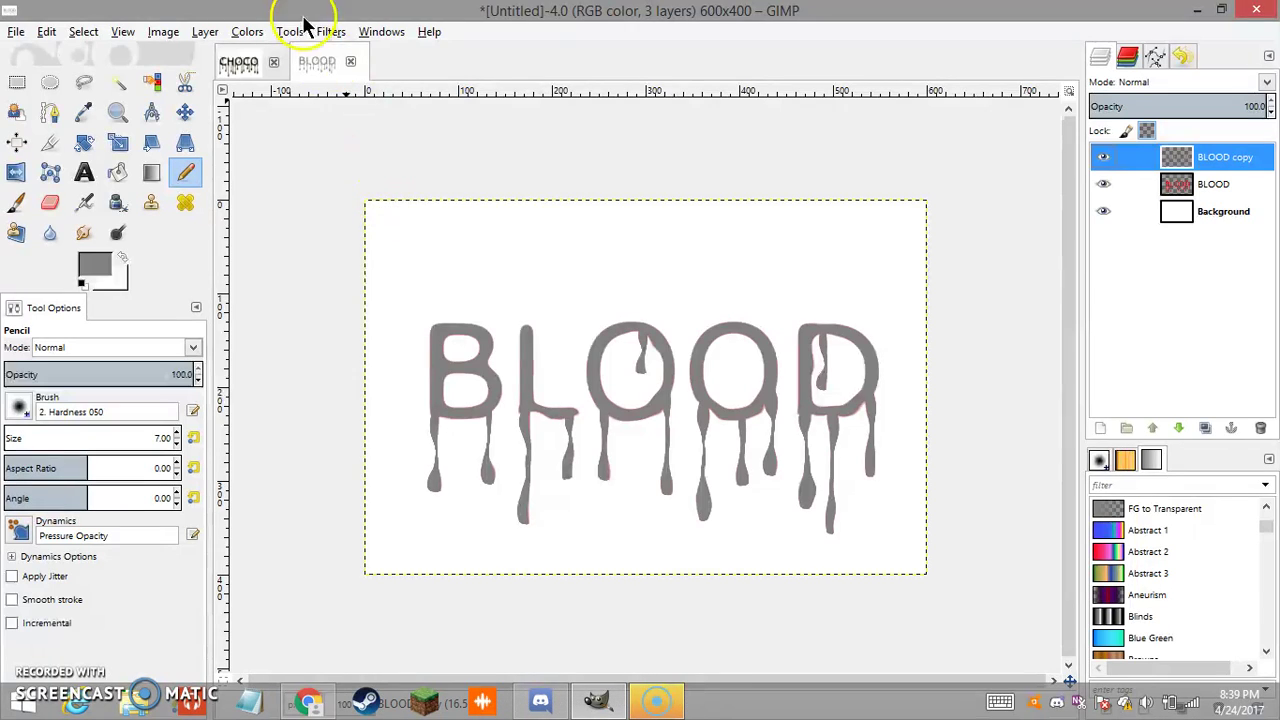
pyautogui.click(331, 32)
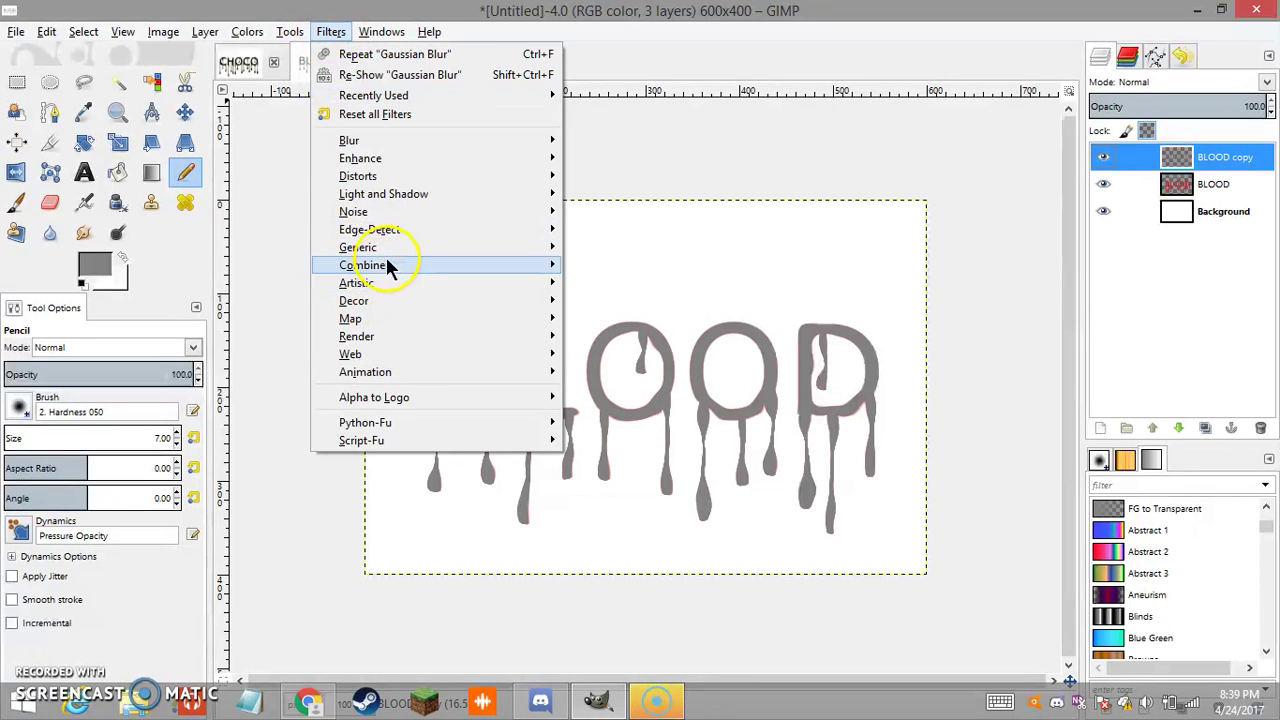
pyautogui.moveTo(501, 192)
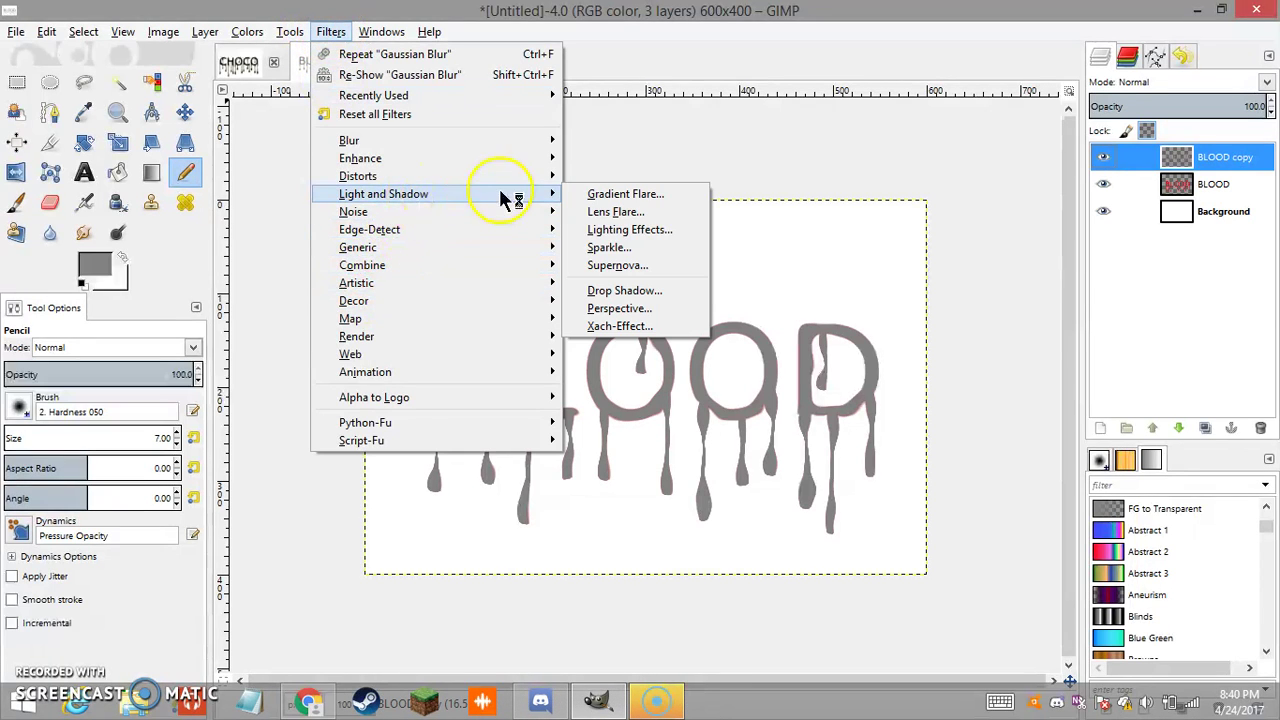
pyautogui.press('Escape')
pyautogui.click(331, 32)
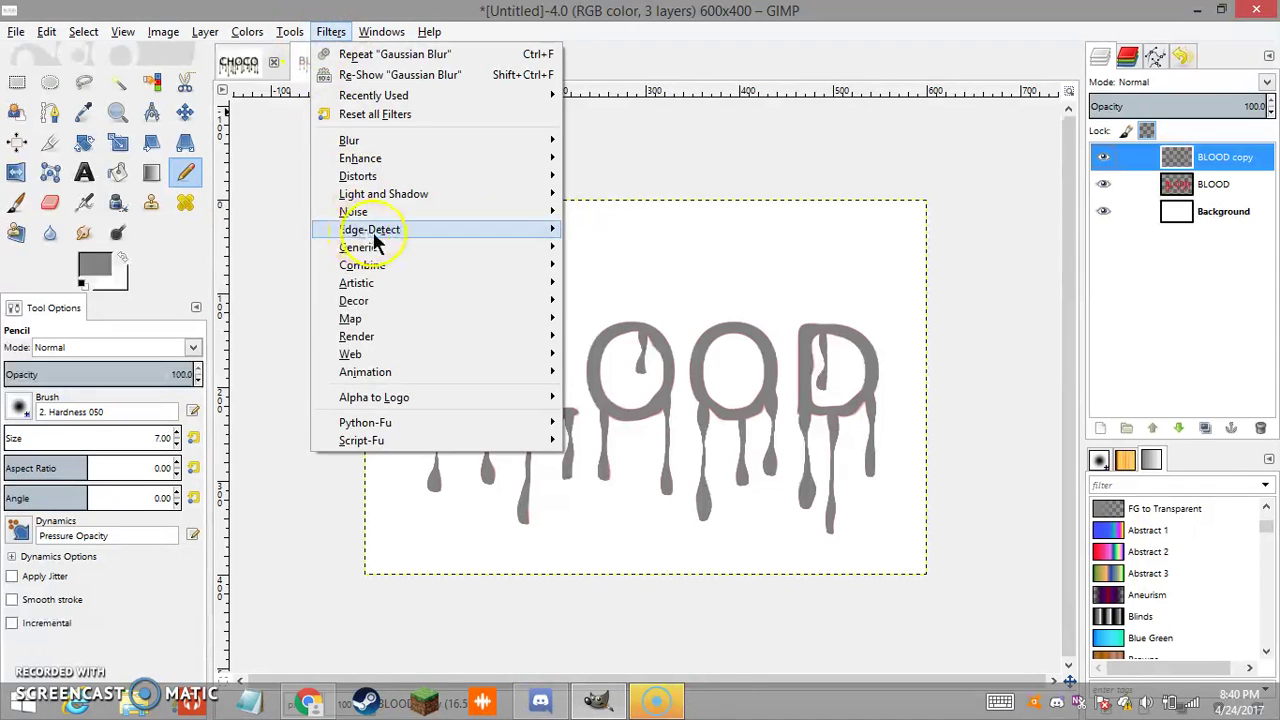
pyautogui.moveTo(406, 196)
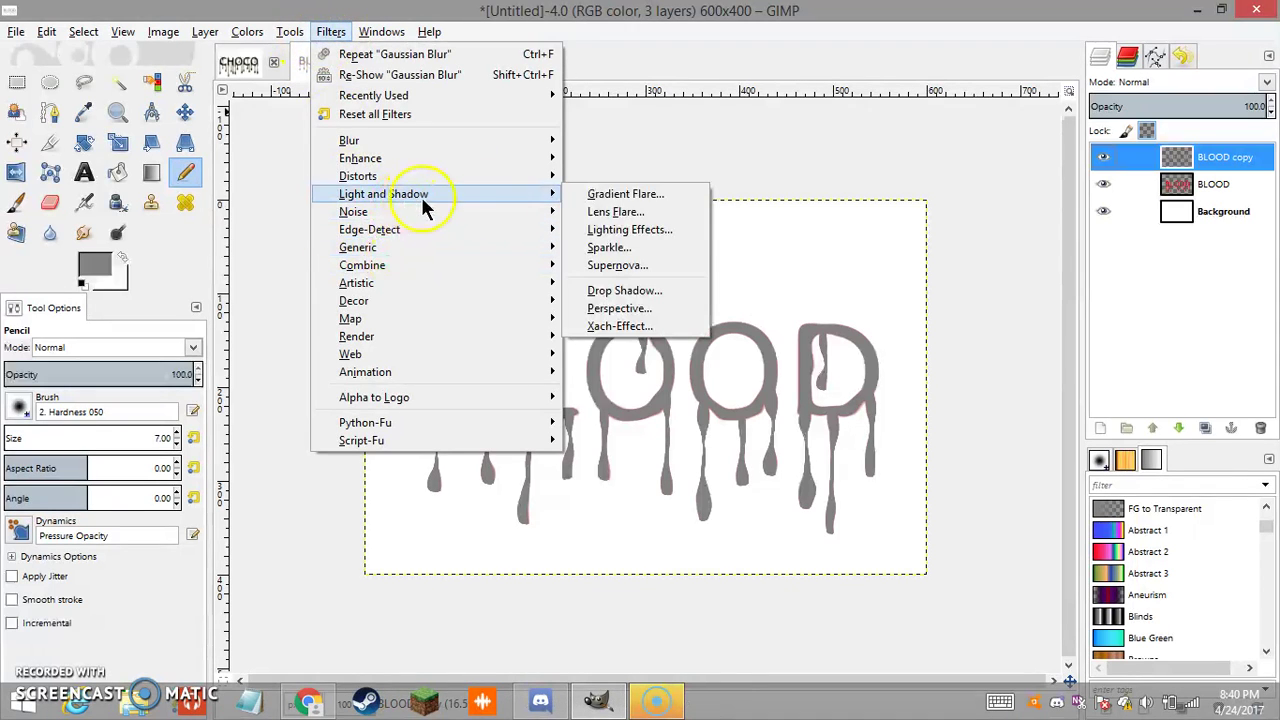
pyautogui.click(598, 229)
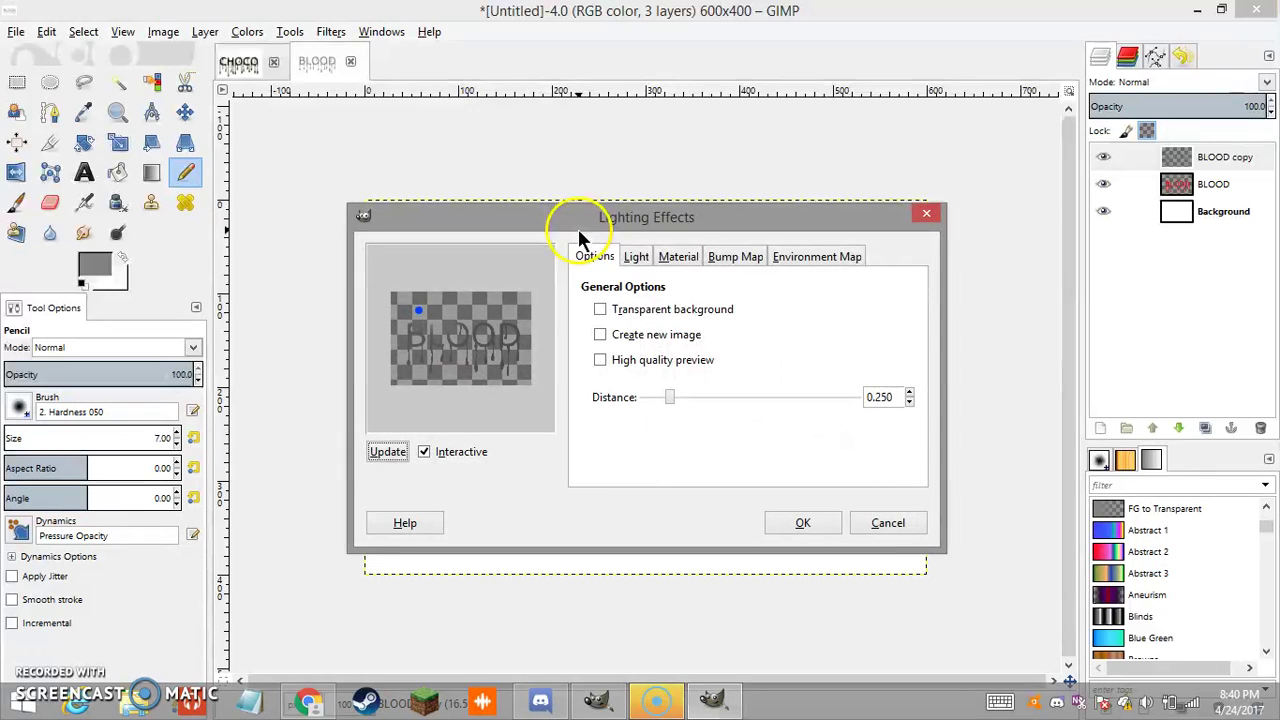
# Enable bump mapping with the BLOOD image's Channel-22 as the bumpmap image and set the maximum height to 0.05.
pyautogui.click(738, 258)
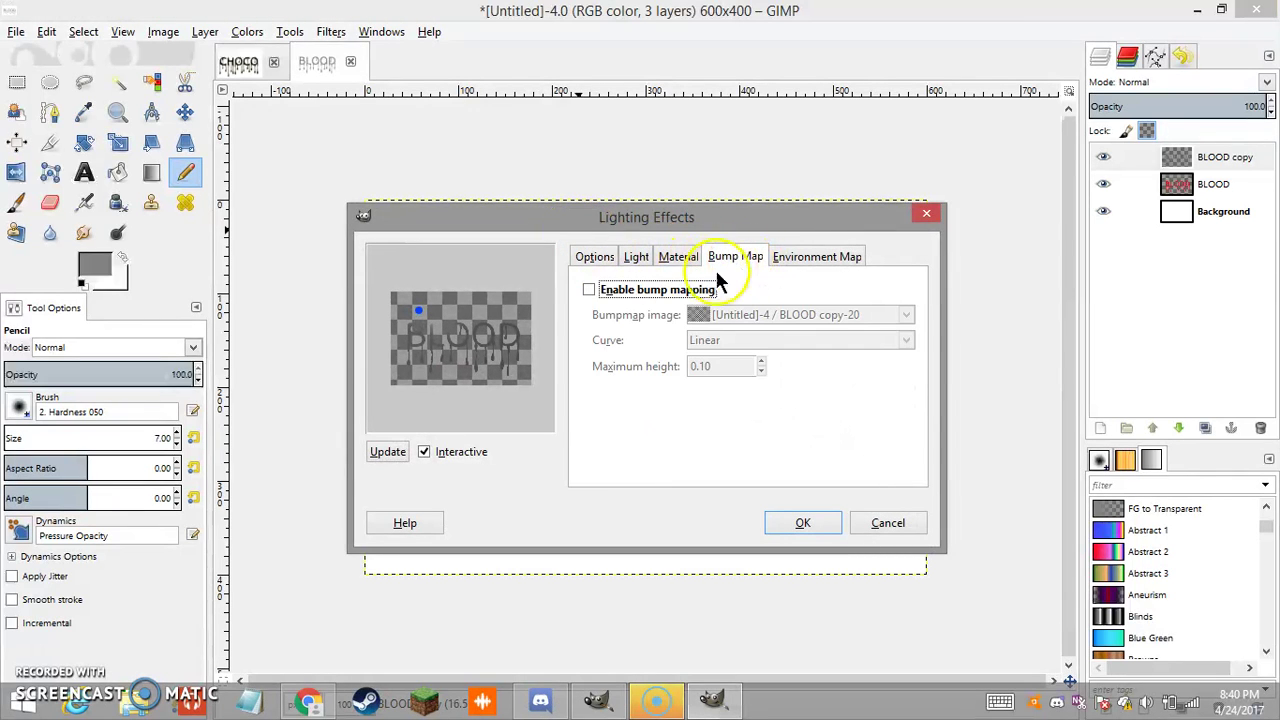
pyautogui.click(589, 290)
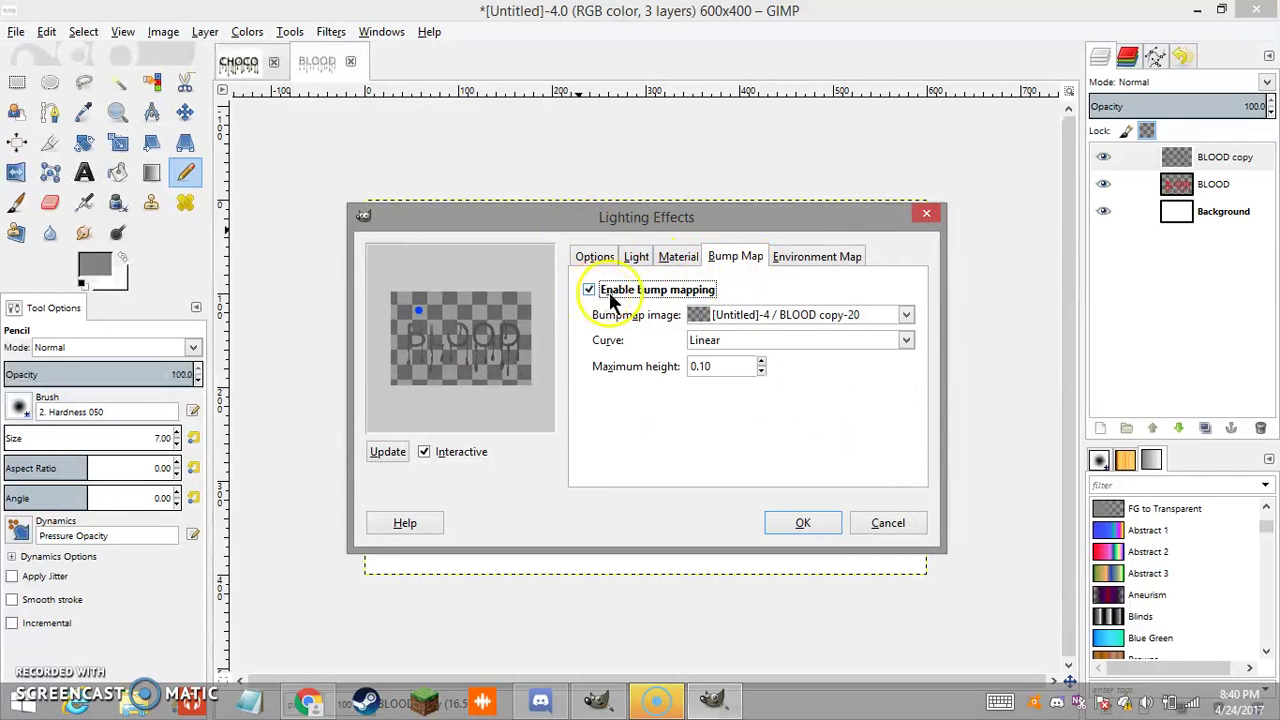
pyautogui.click(905, 315)
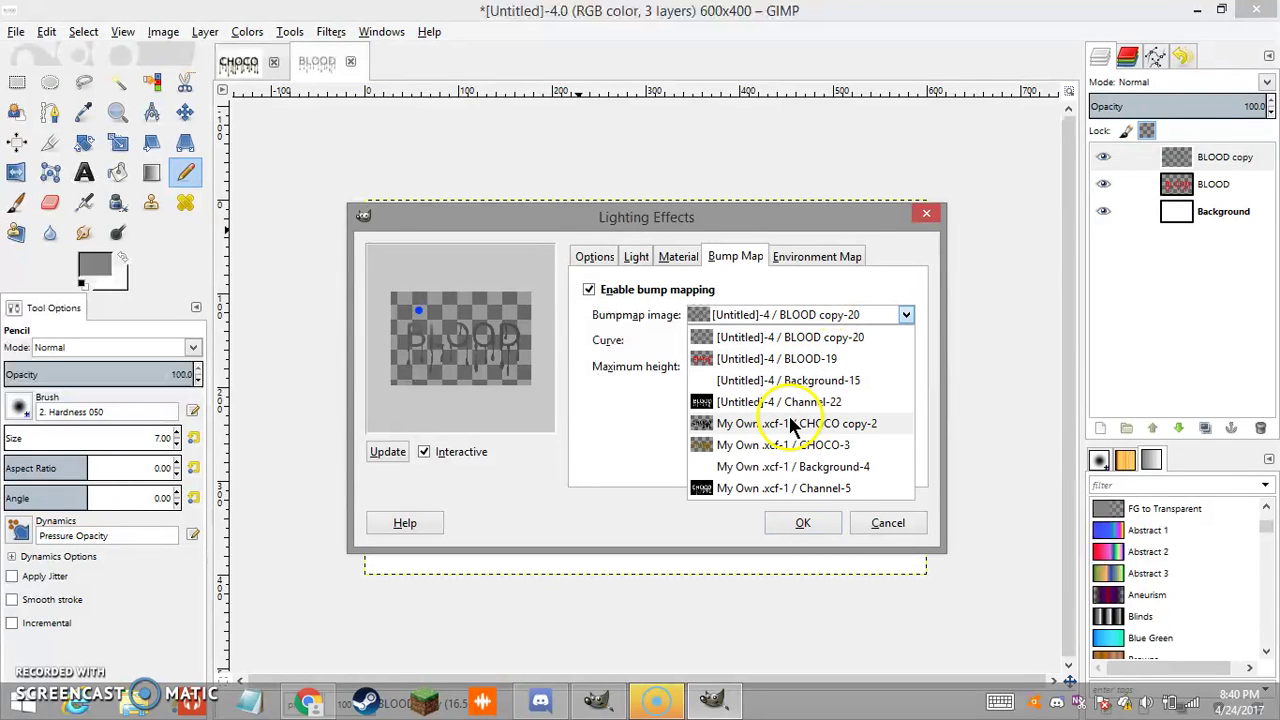
pyautogui.click(797, 492)
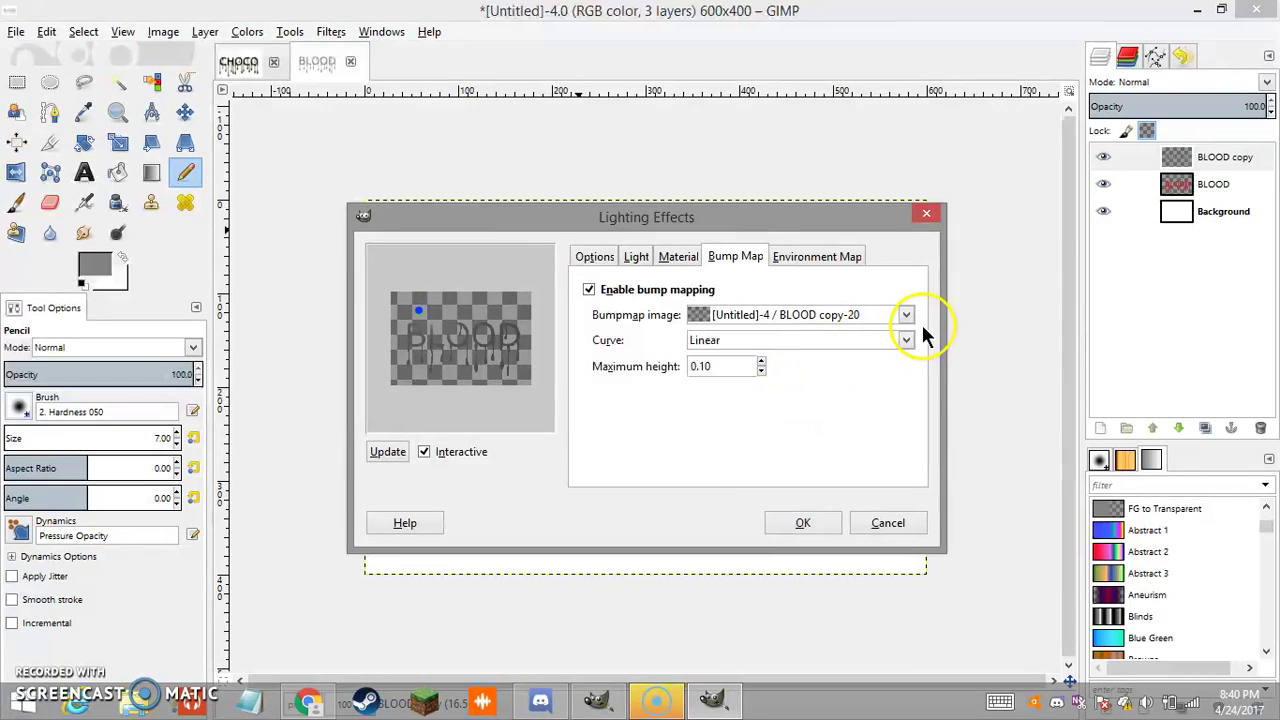
pyautogui.click(905, 315)
pyautogui.click(774, 400)
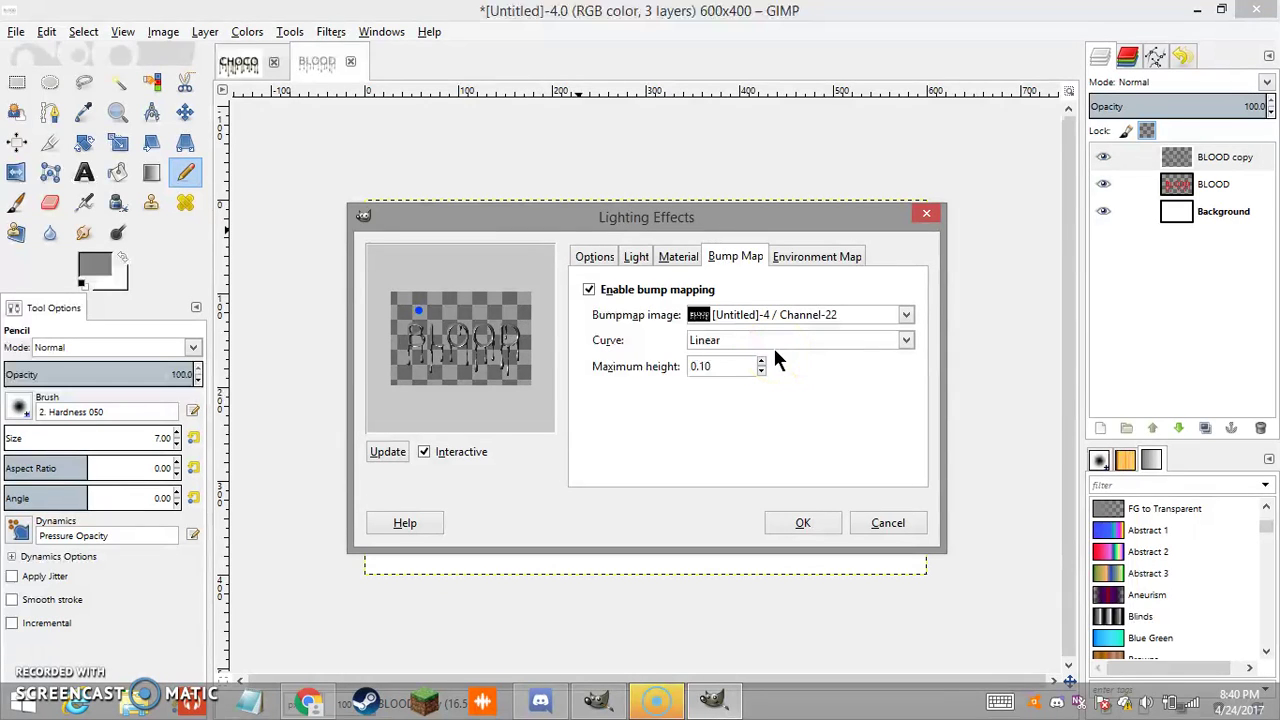
pyautogui.click(762, 370)
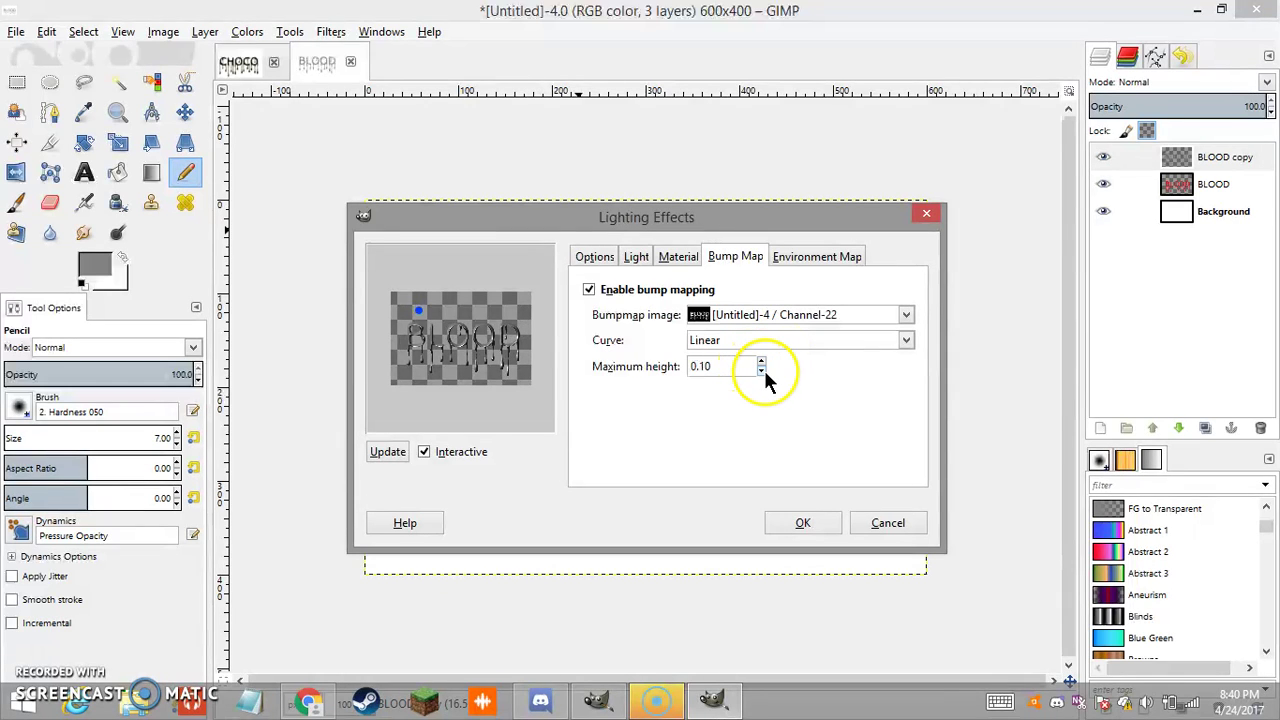
pyautogui.click(764, 370)
pyautogui.click(764, 370)
pyautogui.click(764, 370)
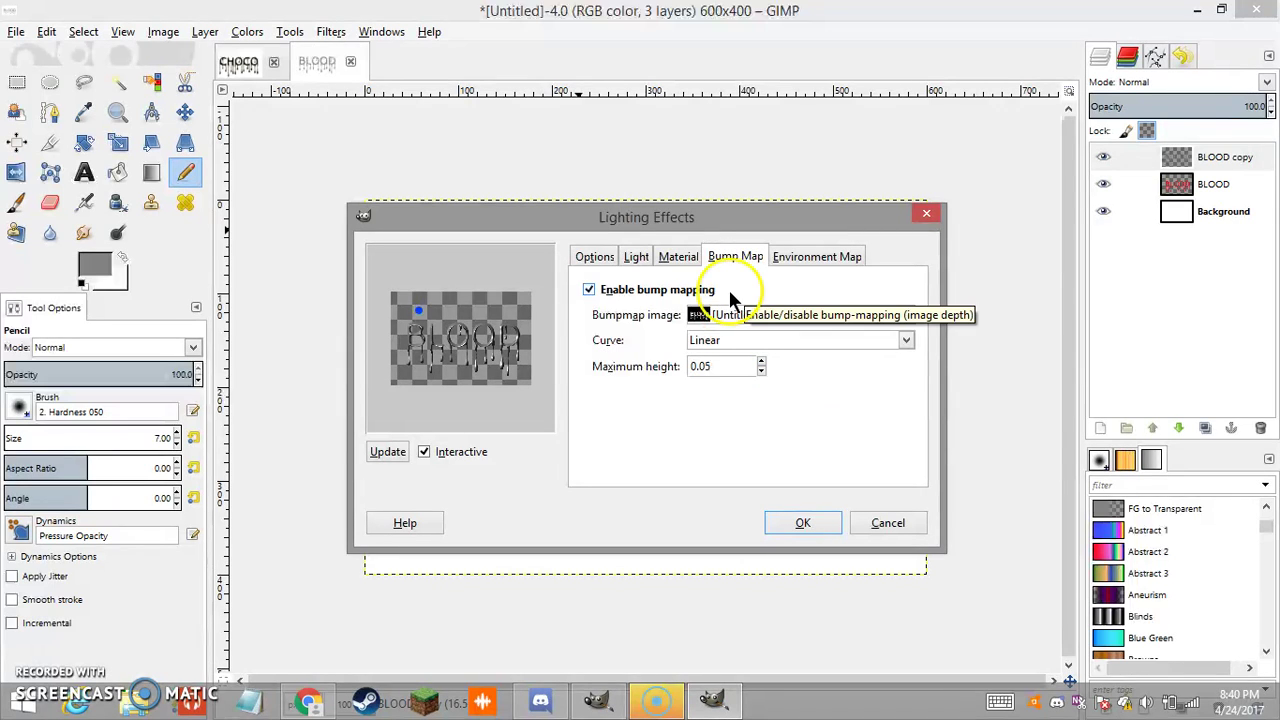
# Set the lighting material's Shiny value to 0.70.
pyautogui.click(678, 257)
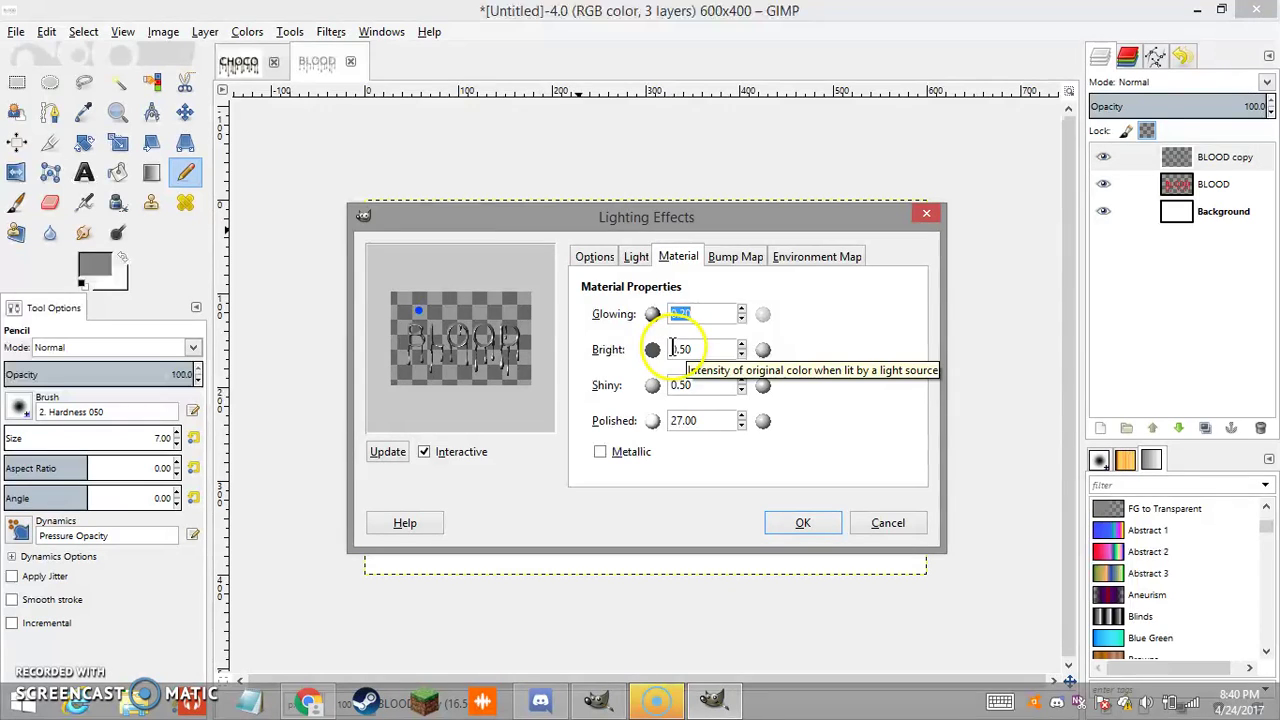
pyautogui.click(688, 388)
pyautogui.write('7')
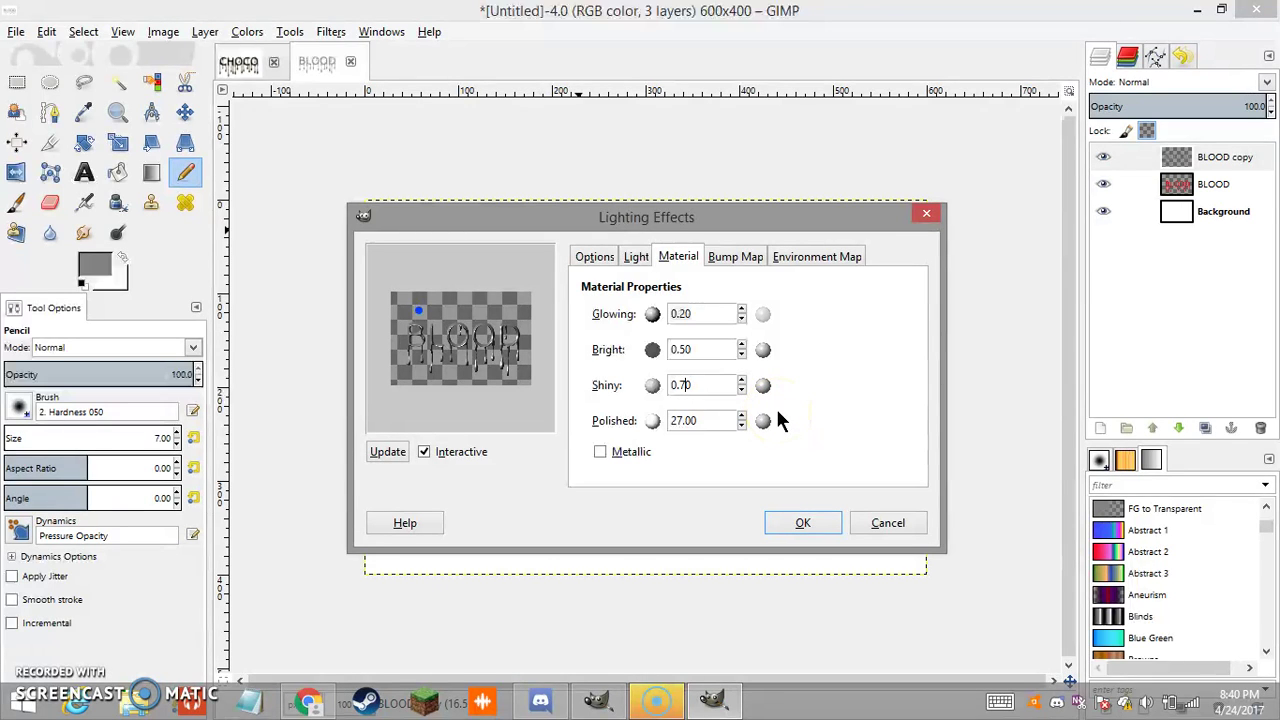
# Change the type of Light 1 to Directional.
pyautogui.click(636, 257)
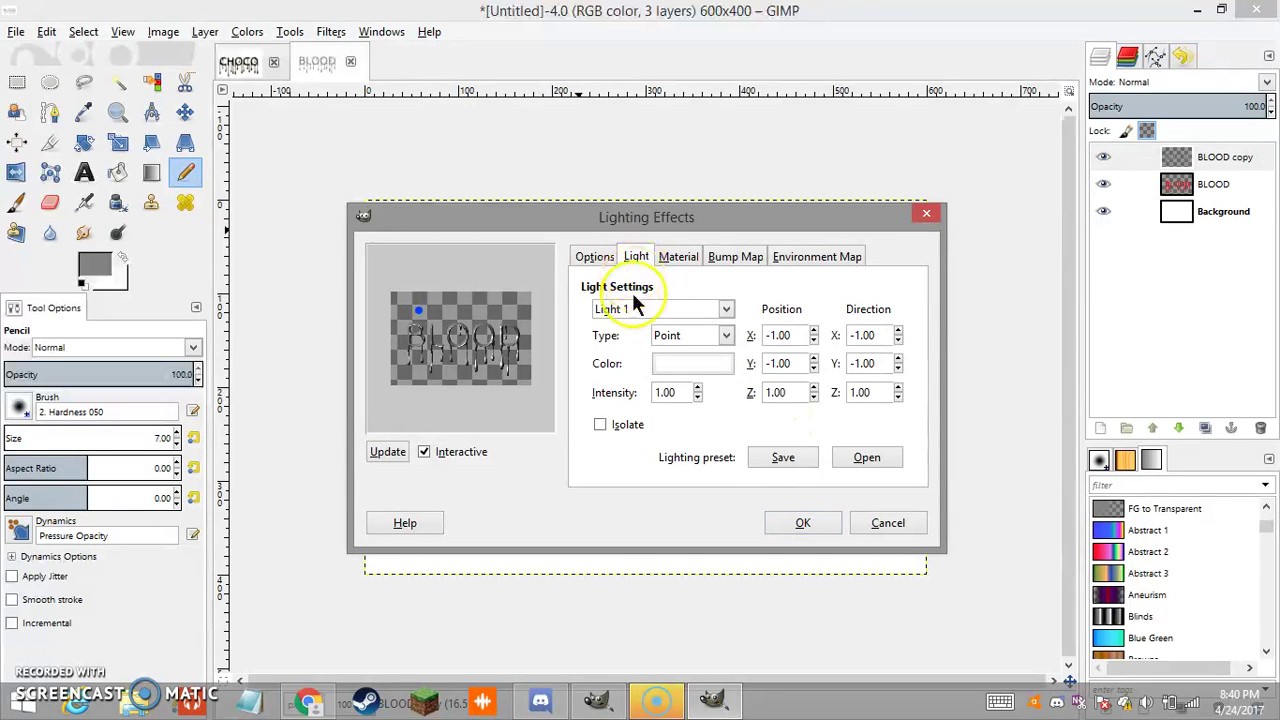
pyautogui.click(725, 336)
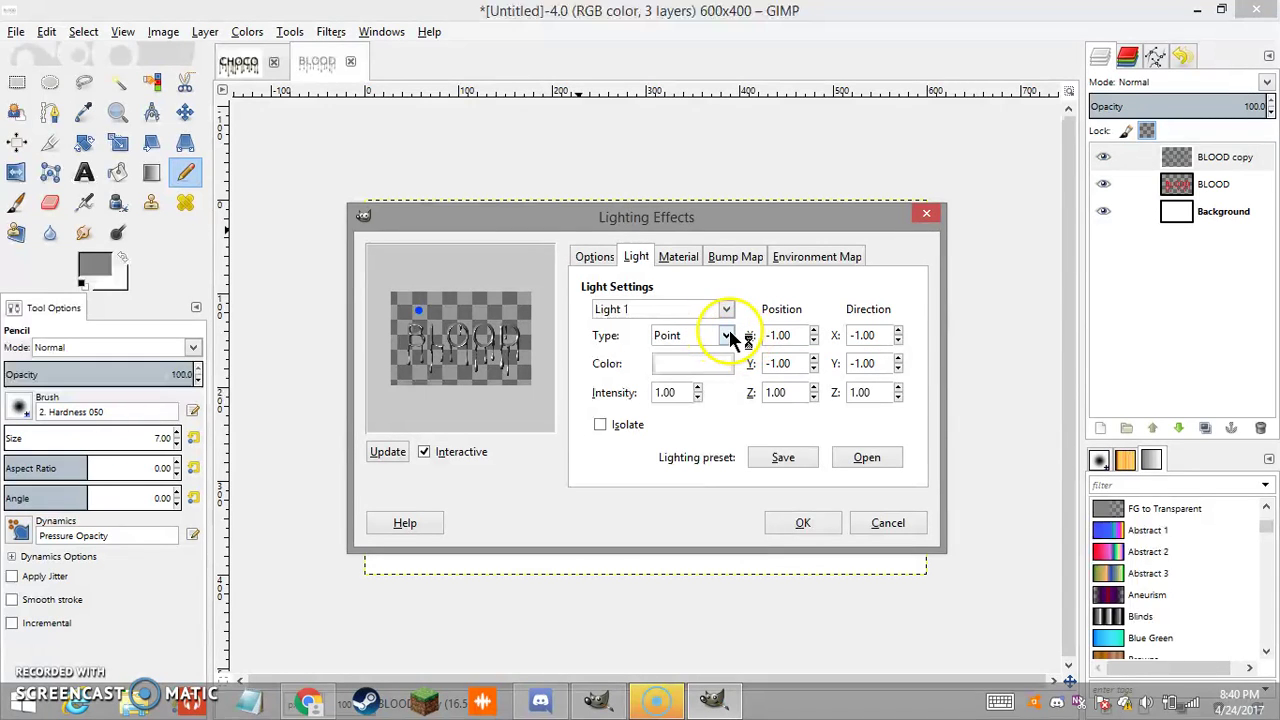
pyautogui.click(729, 334)
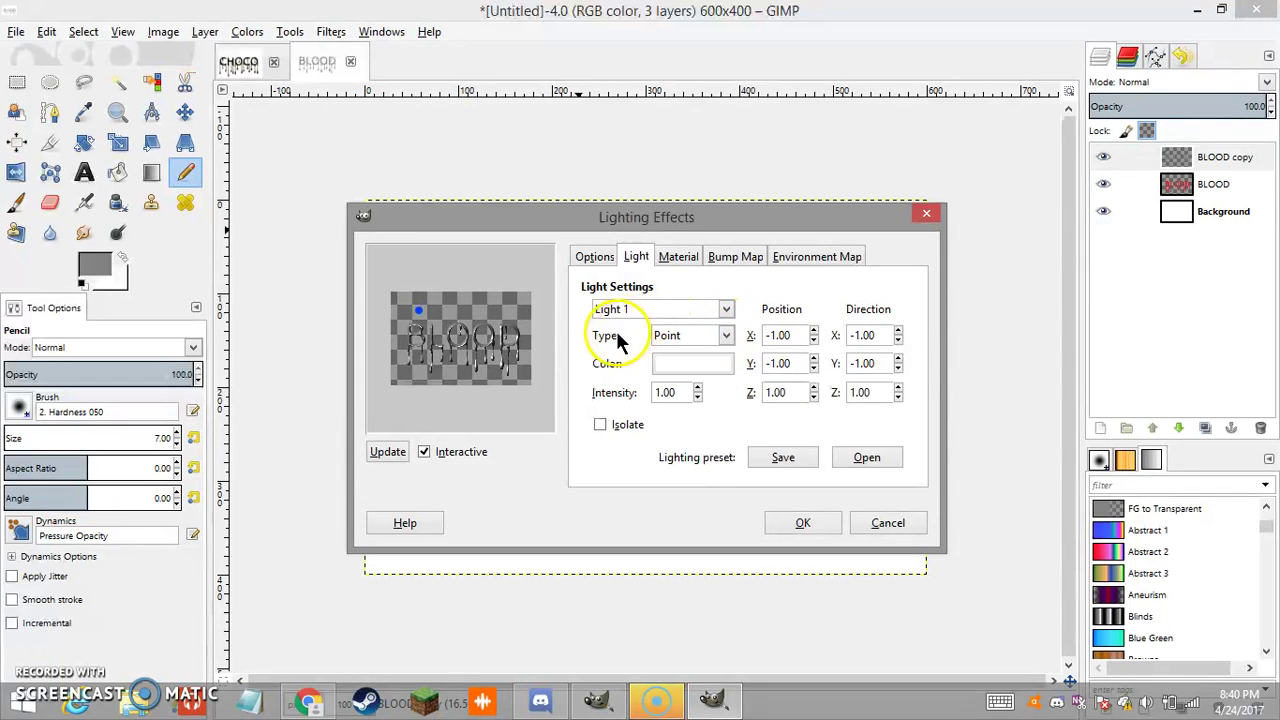
pyautogui.click(726, 341)
pyautogui.click(705, 377)
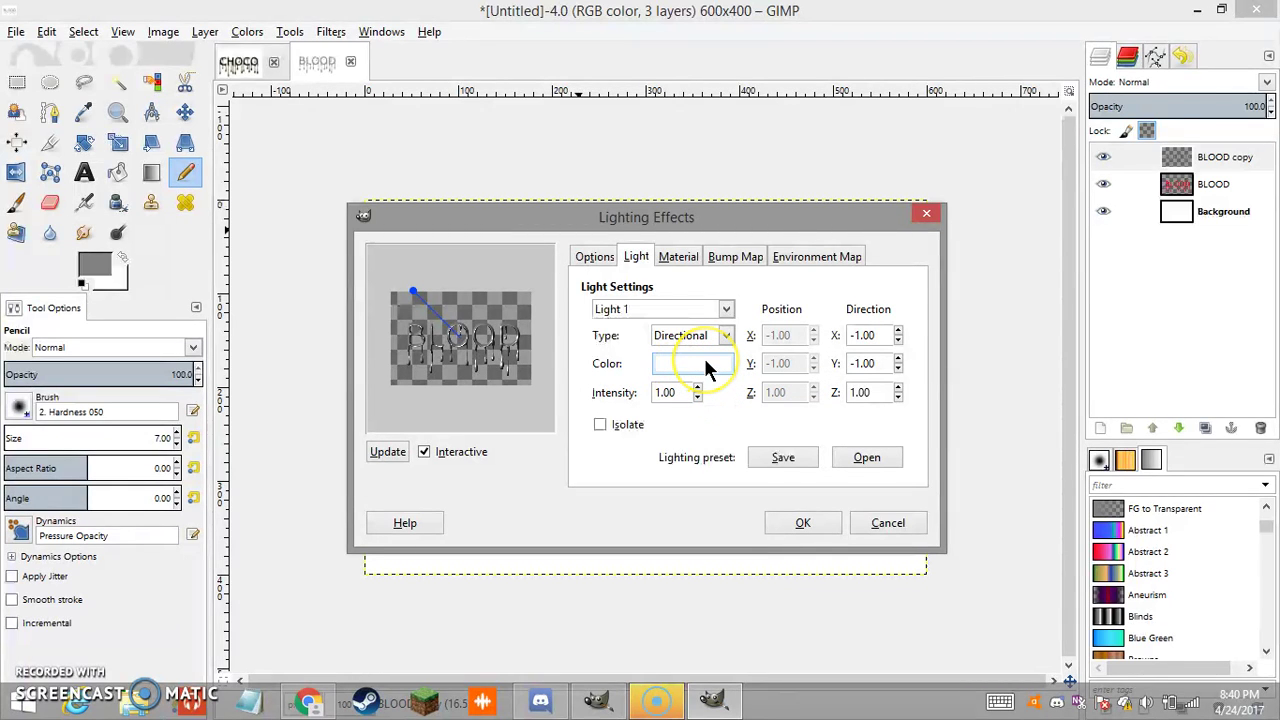
# Set Light 1's direction to X -0.90, Y -1.50 and Z 0.70.
pyautogui.click(697, 391)
pyautogui.click(897, 334)
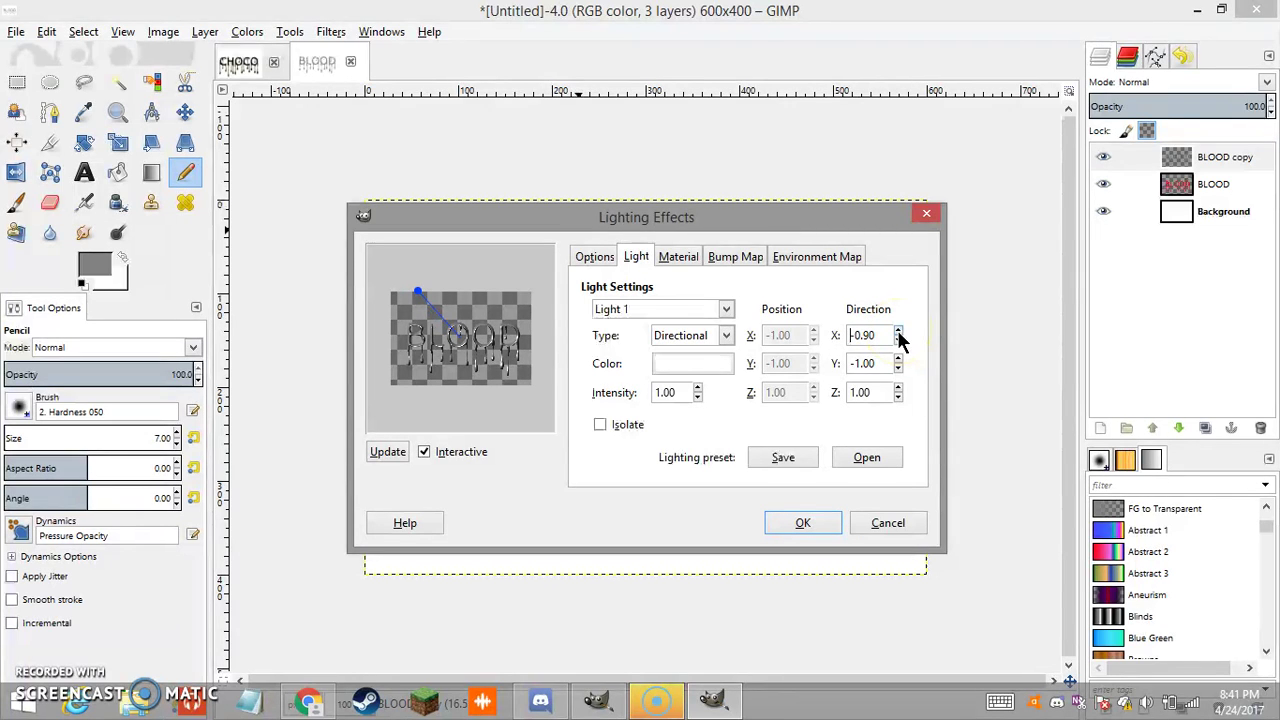
pyautogui.click(899, 368)
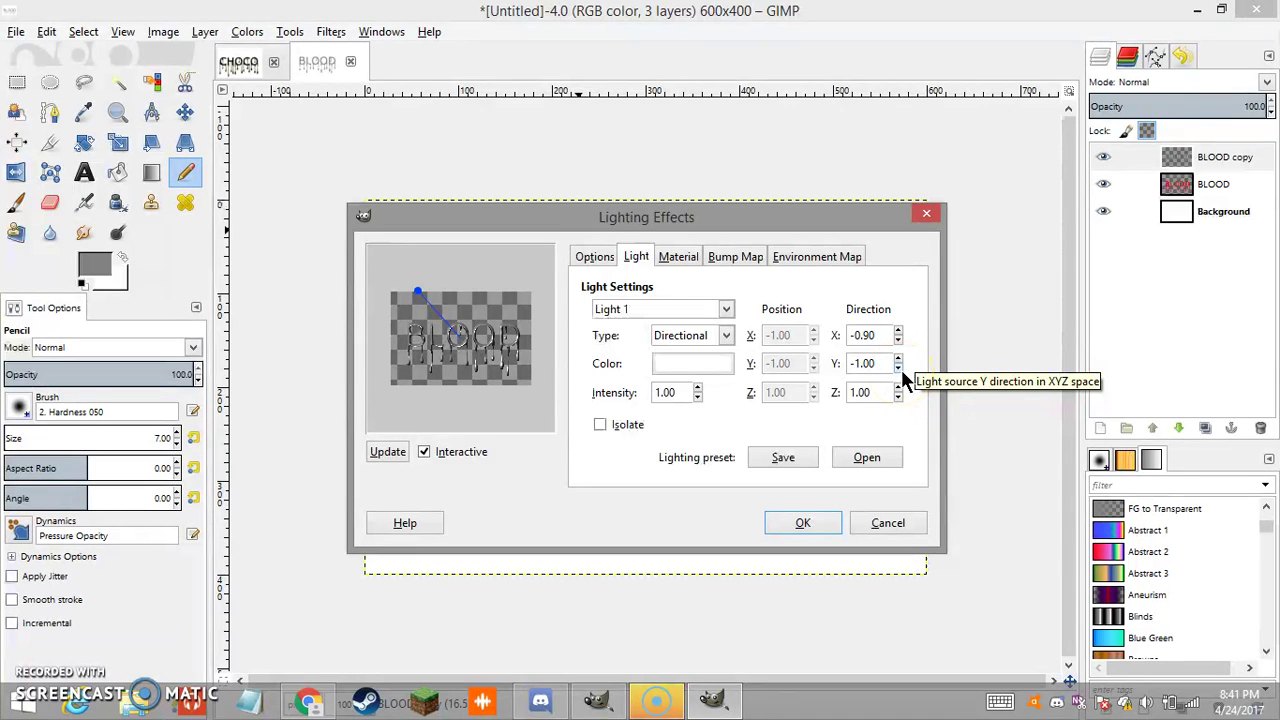
pyautogui.click(899, 369)
pyautogui.click(900, 369)
pyautogui.click(899, 369)
pyautogui.click(899, 369)
pyautogui.click(898, 370)
pyautogui.click(899, 394)
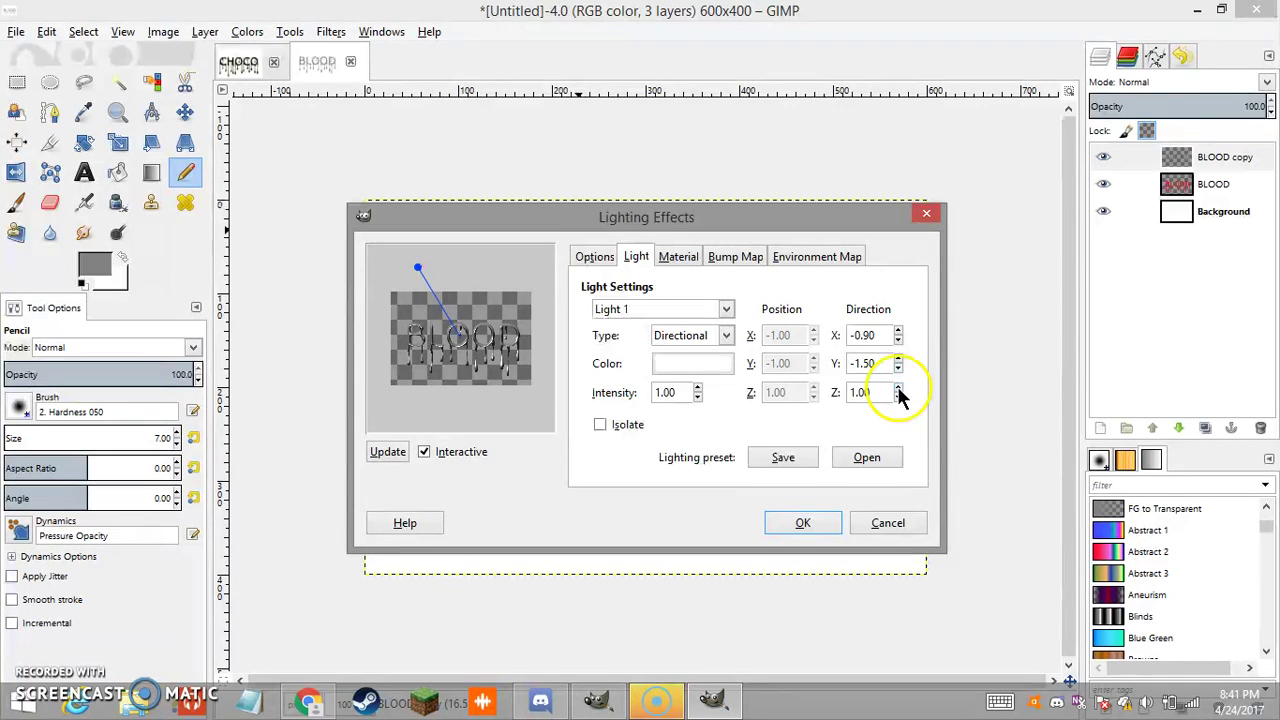
pyautogui.click(898, 398)
pyautogui.click(898, 398)
pyautogui.click(896, 394)
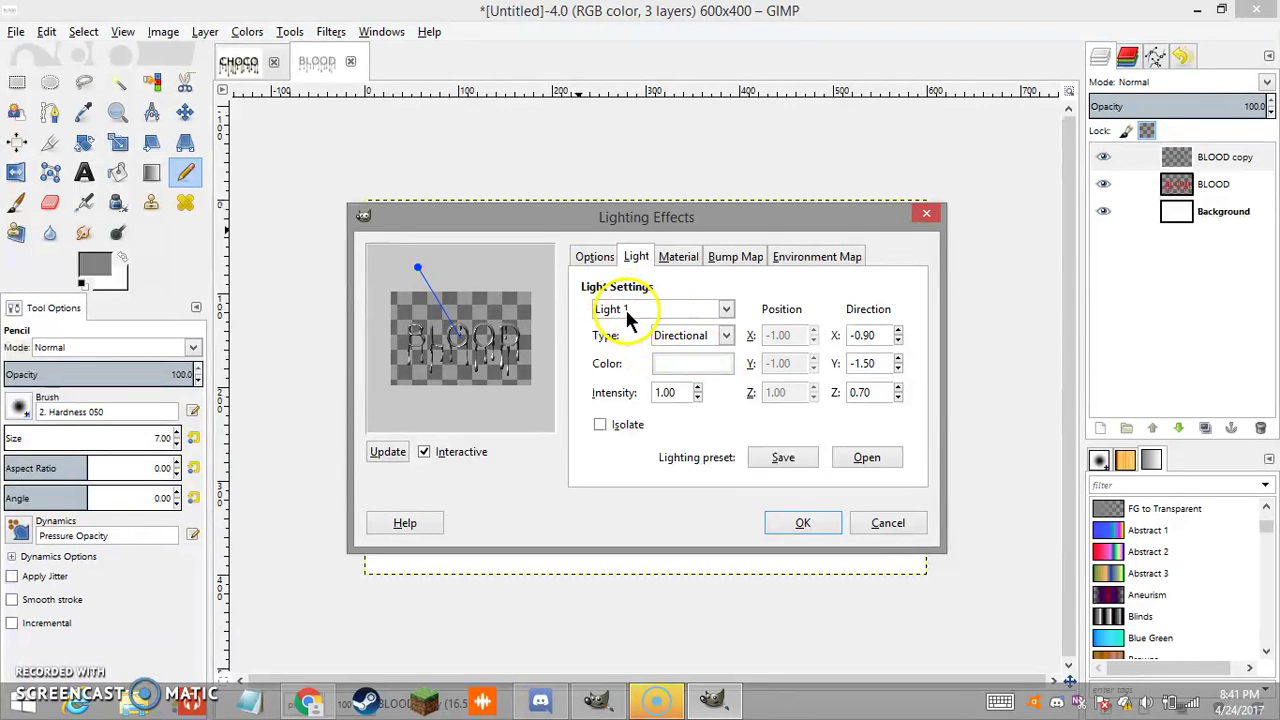
# Make Light 2 a directional light and set its X direction to 1.40.
pyautogui.click(726, 309)
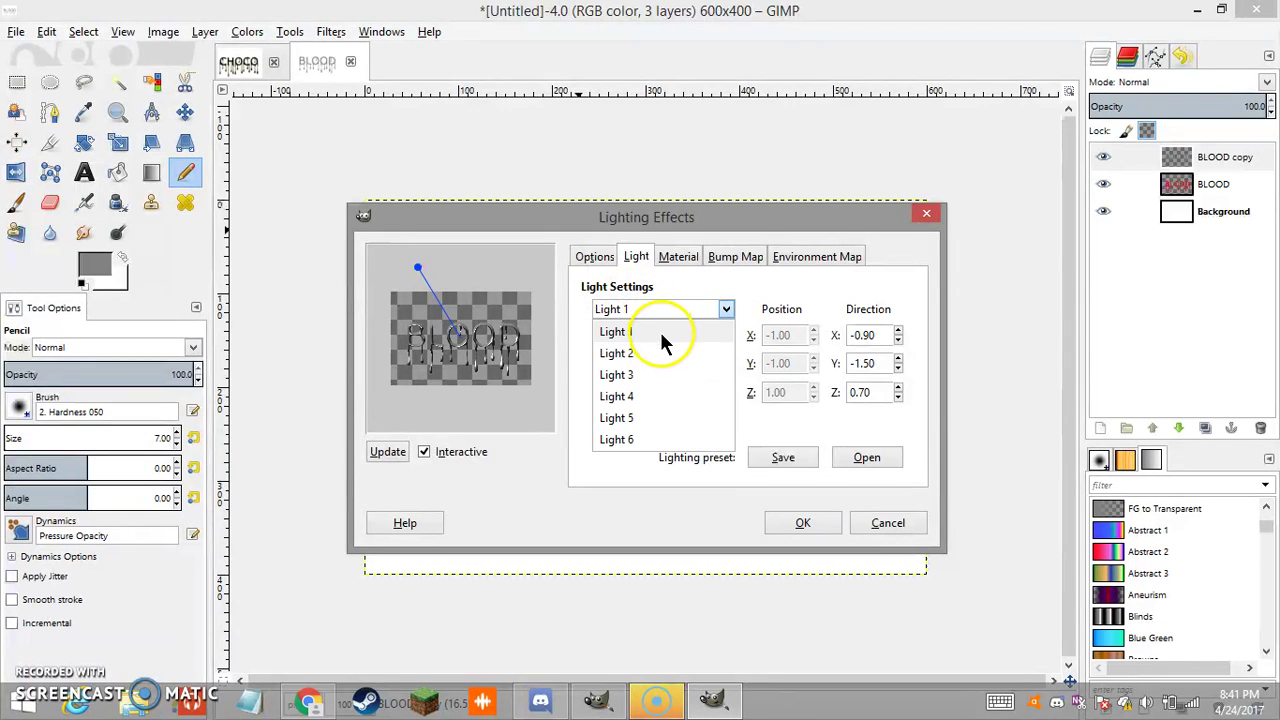
pyautogui.click(657, 352)
pyautogui.click(726, 335)
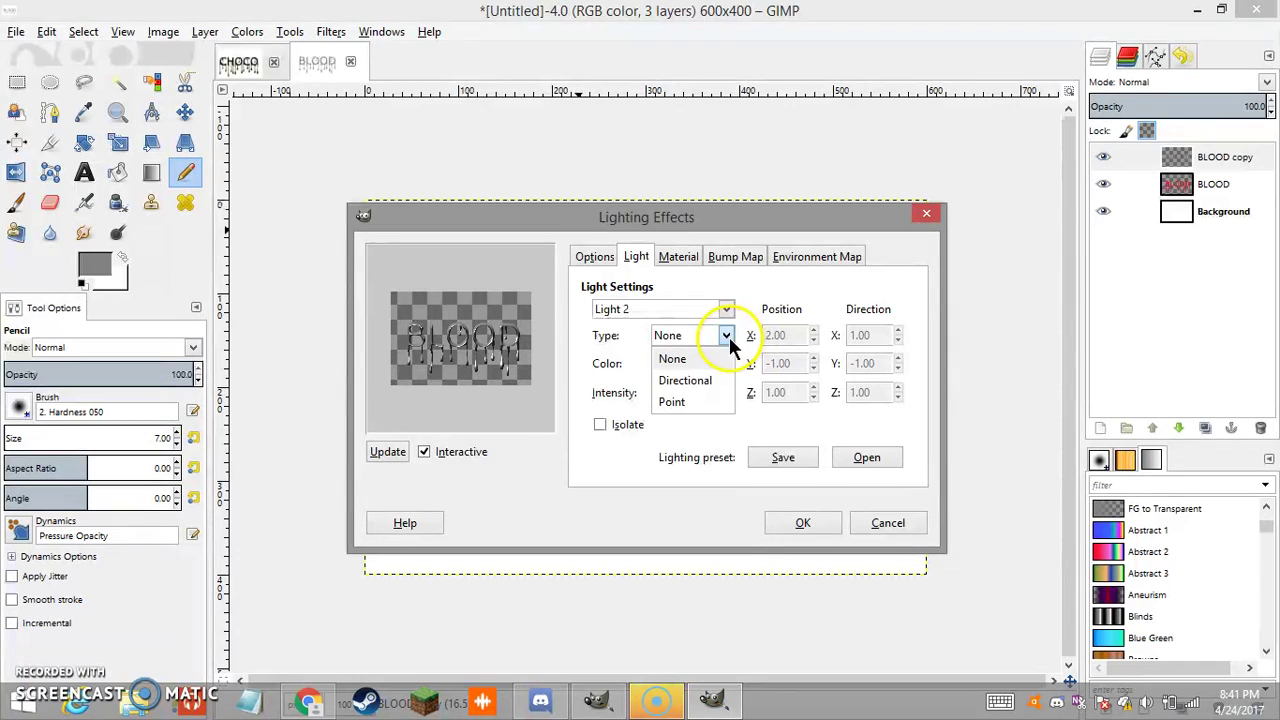
pyautogui.click(705, 381)
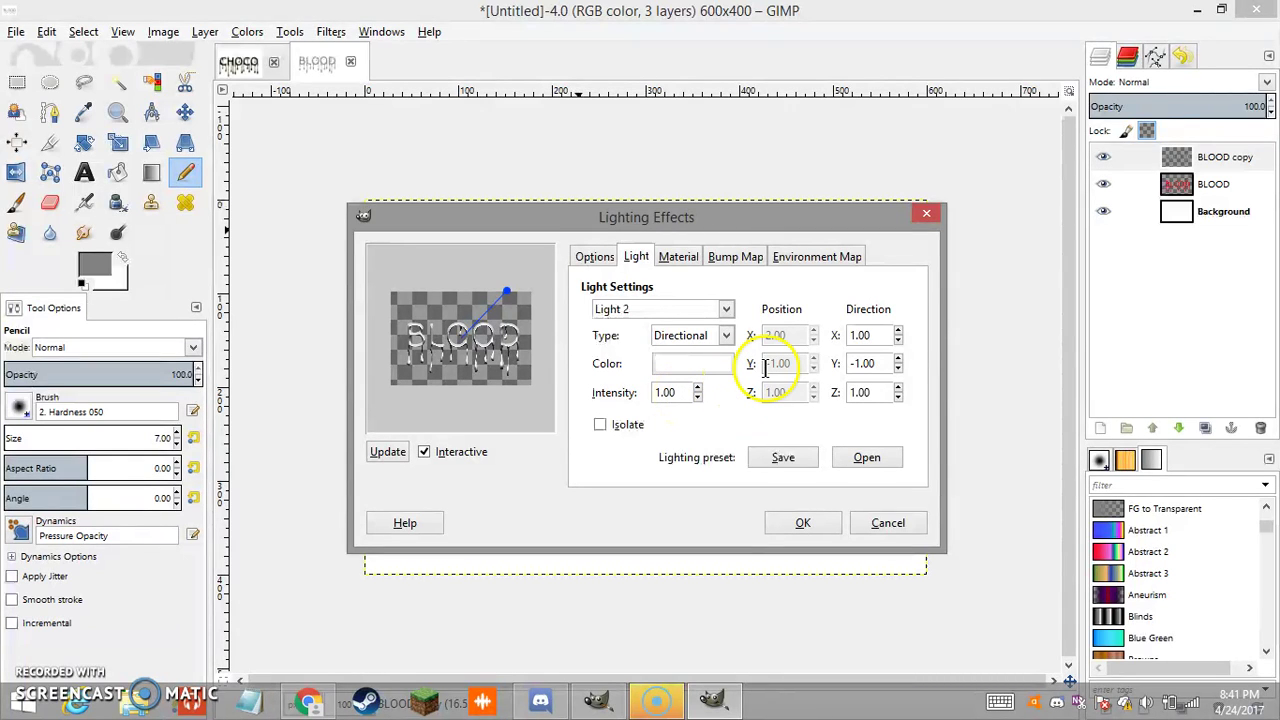
pyautogui.click(899, 332)
pyautogui.click(899, 332)
pyautogui.click(899, 332)
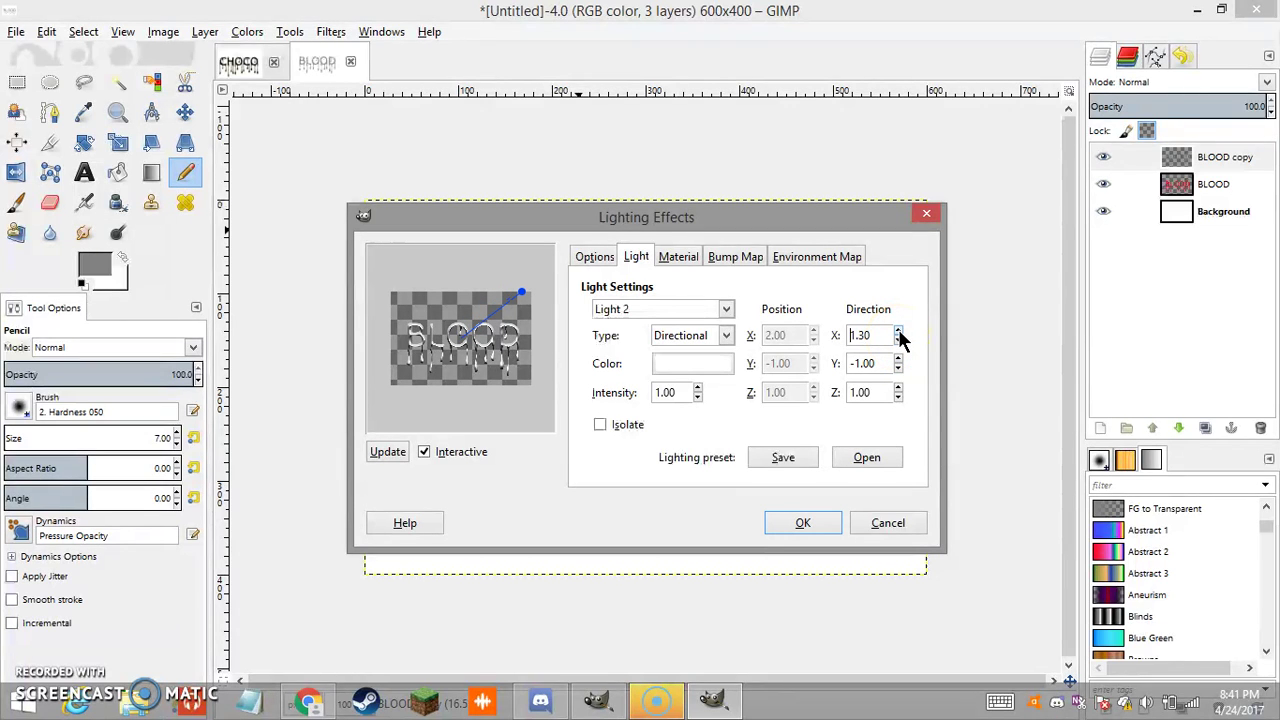
pyautogui.click(899, 333)
# Set Light 2's Y direction to 1.60.
pyautogui.click(899, 366)
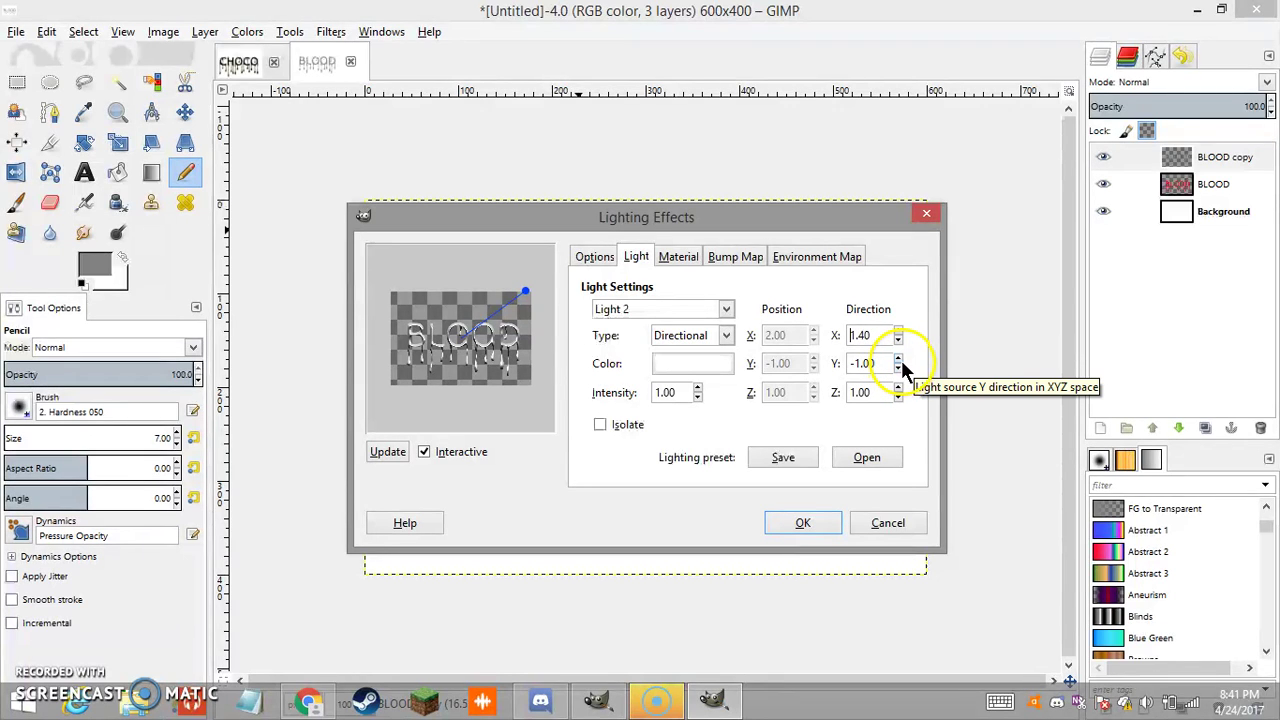
pyautogui.click(899, 360)
pyautogui.click(899, 360)
pyautogui.click(899, 360)
pyautogui.click(899, 360)
pyautogui.click(899, 360)
pyautogui.click(899, 360)
pyautogui.click(899, 360)
pyautogui.click(899, 368)
pyautogui.click(899, 368)
pyautogui.click(899, 368)
pyautogui.click(899, 368)
pyautogui.click(899, 368)
pyautogui.click(899, 368)
pyautogui.click(899, 368)
pyautogui.click(899, 368)
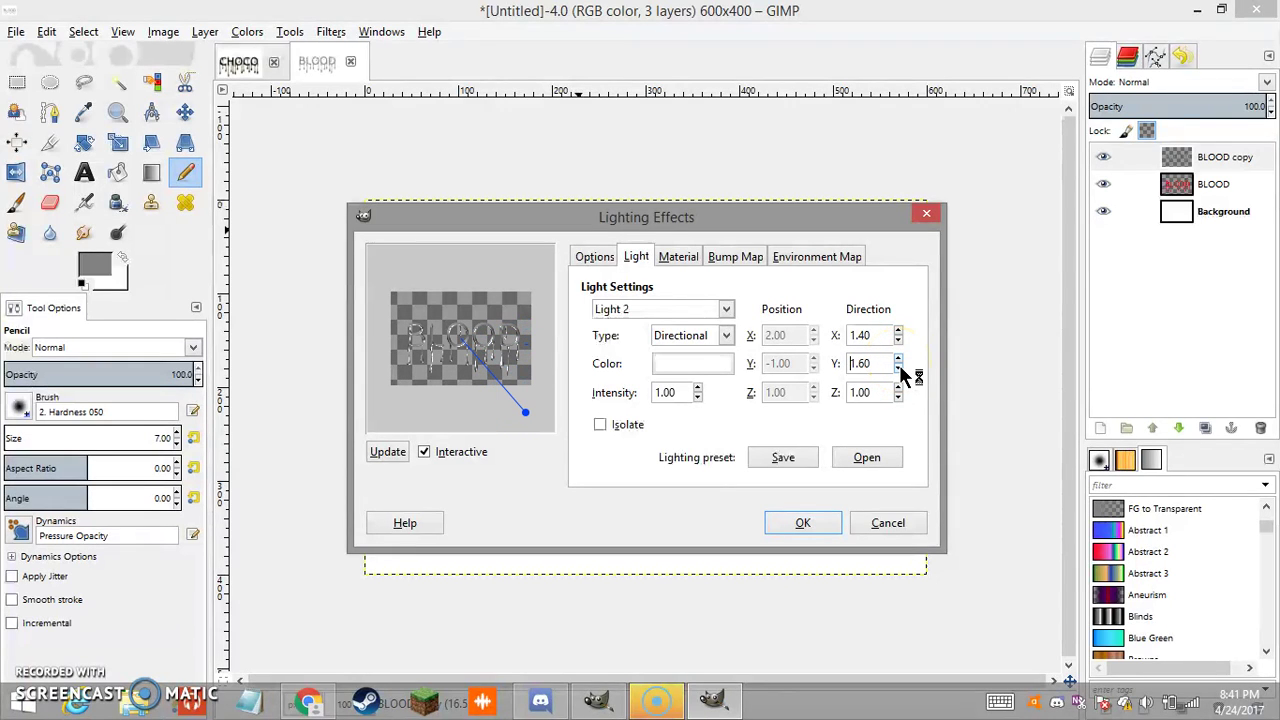